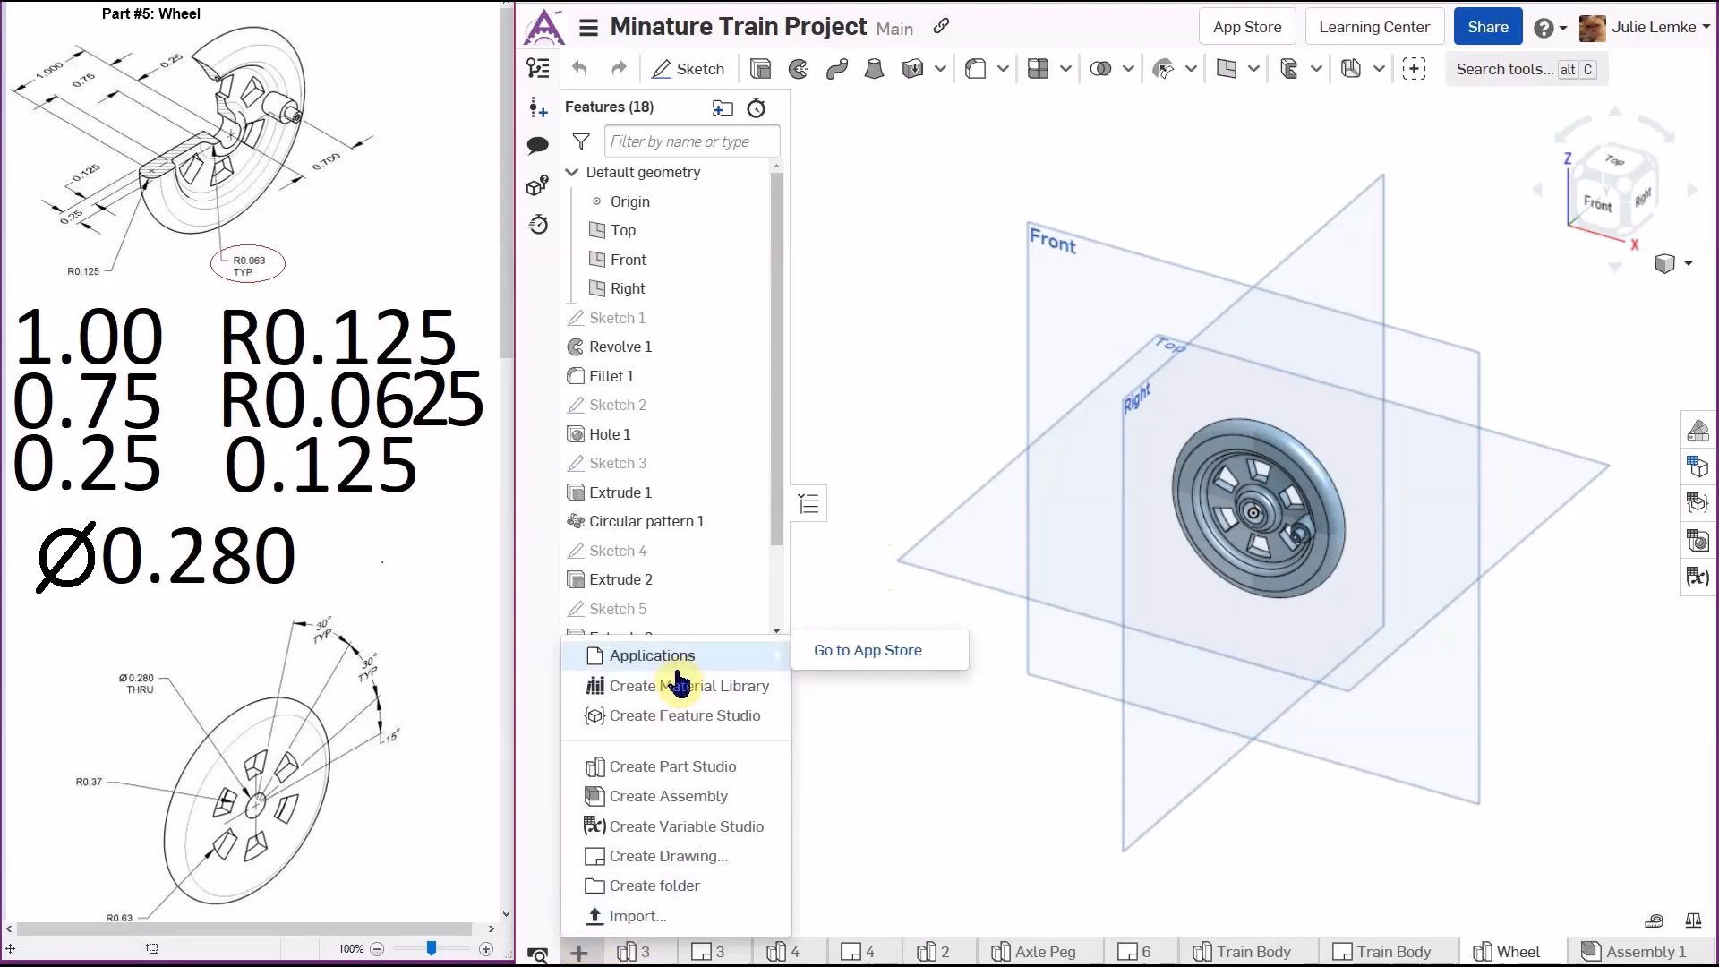
# - Create a new drawing from the ANSI_C_INCH template with no views
pyautogui.click(601, 861)
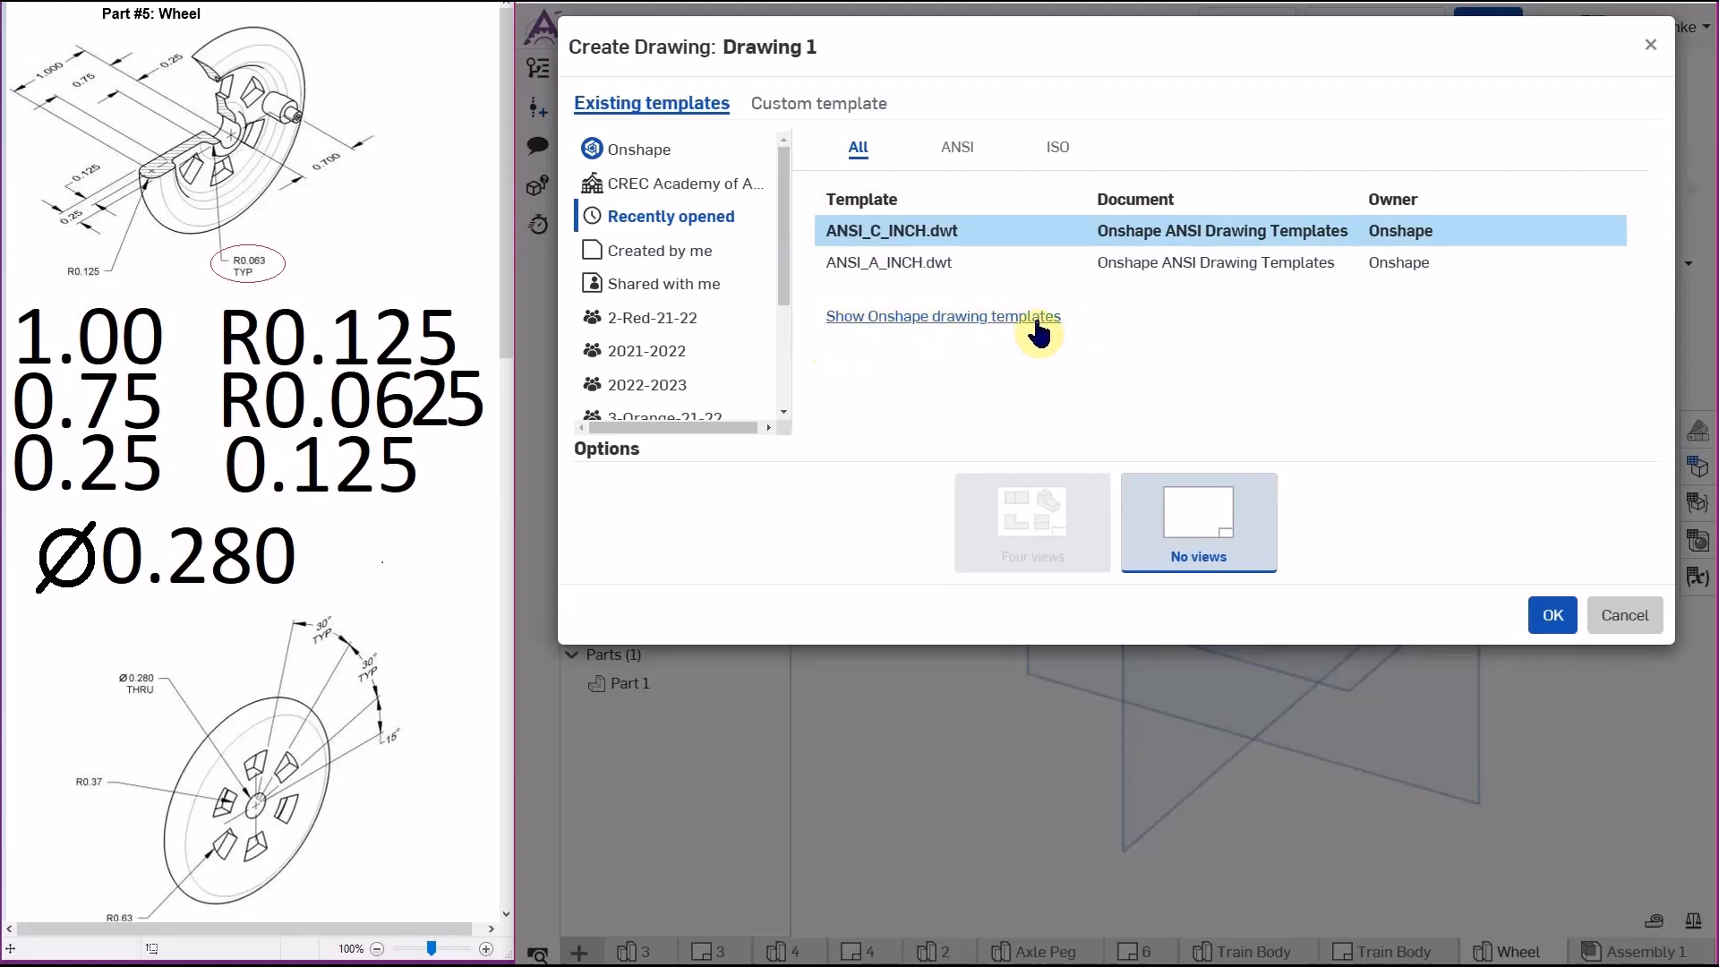
pyautogui.click(1552, 615)
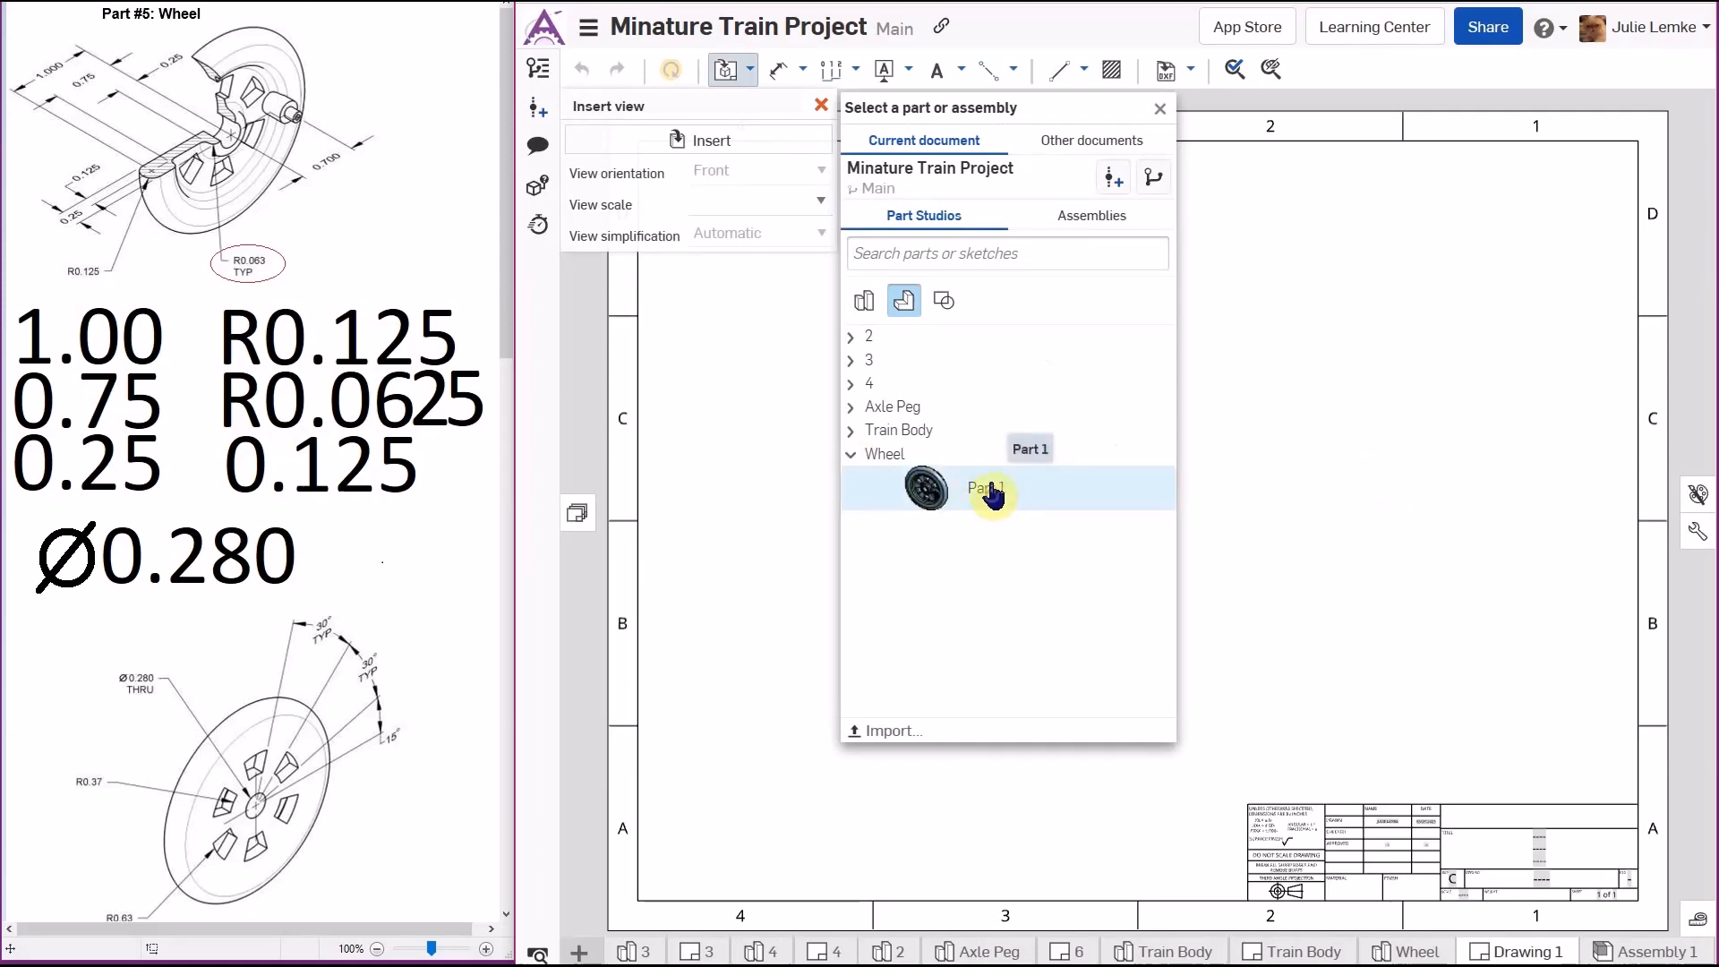
# - Insert the Wheel Part 1 front view at 2:1, then project a side view to its right and an isometric view above
pyautogui.click(992, 493)
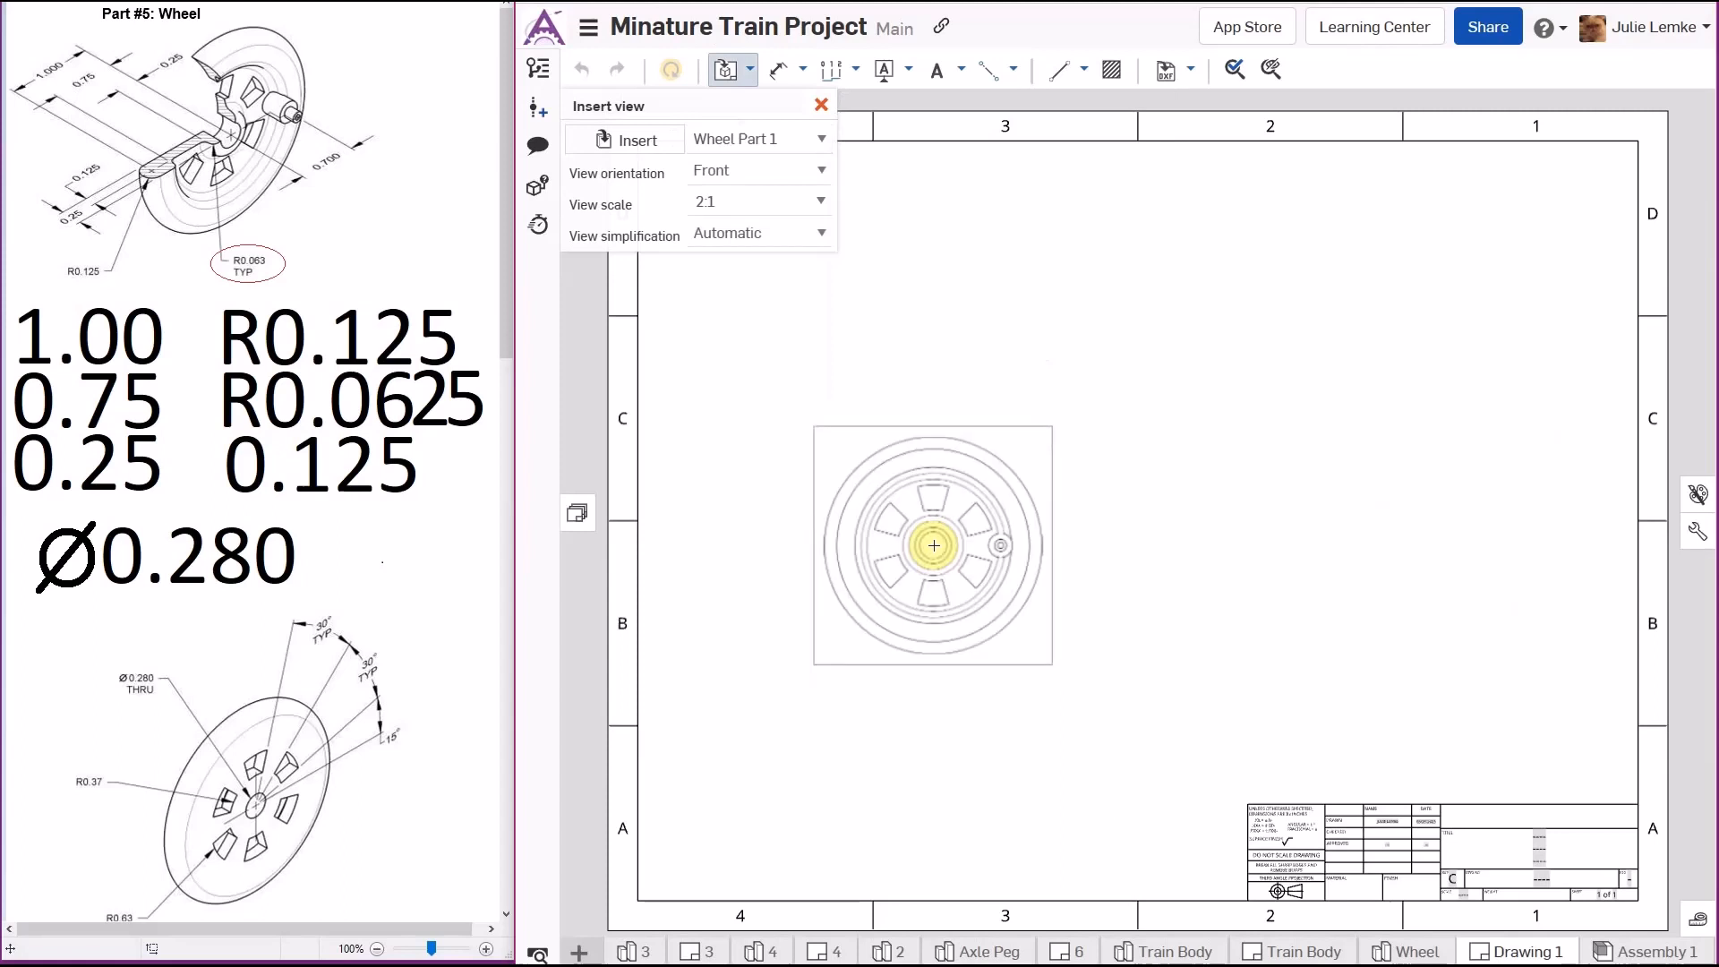
pyautogui.click(927, 537)
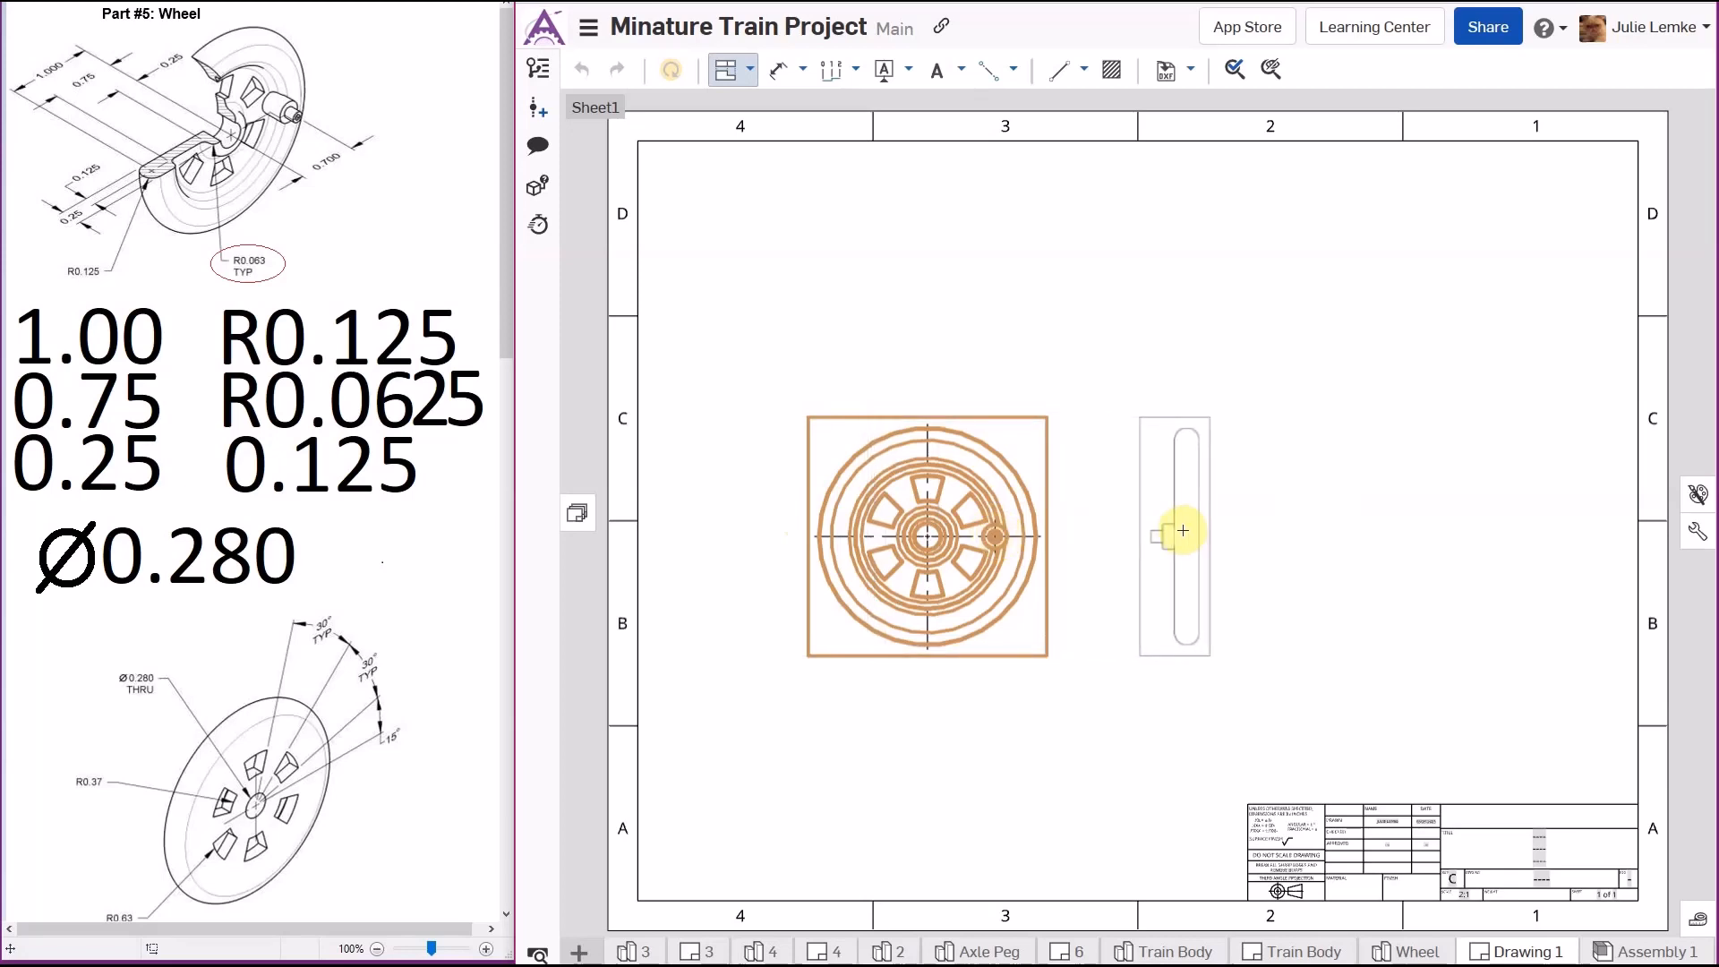
pyautogui.click(1164, 526)
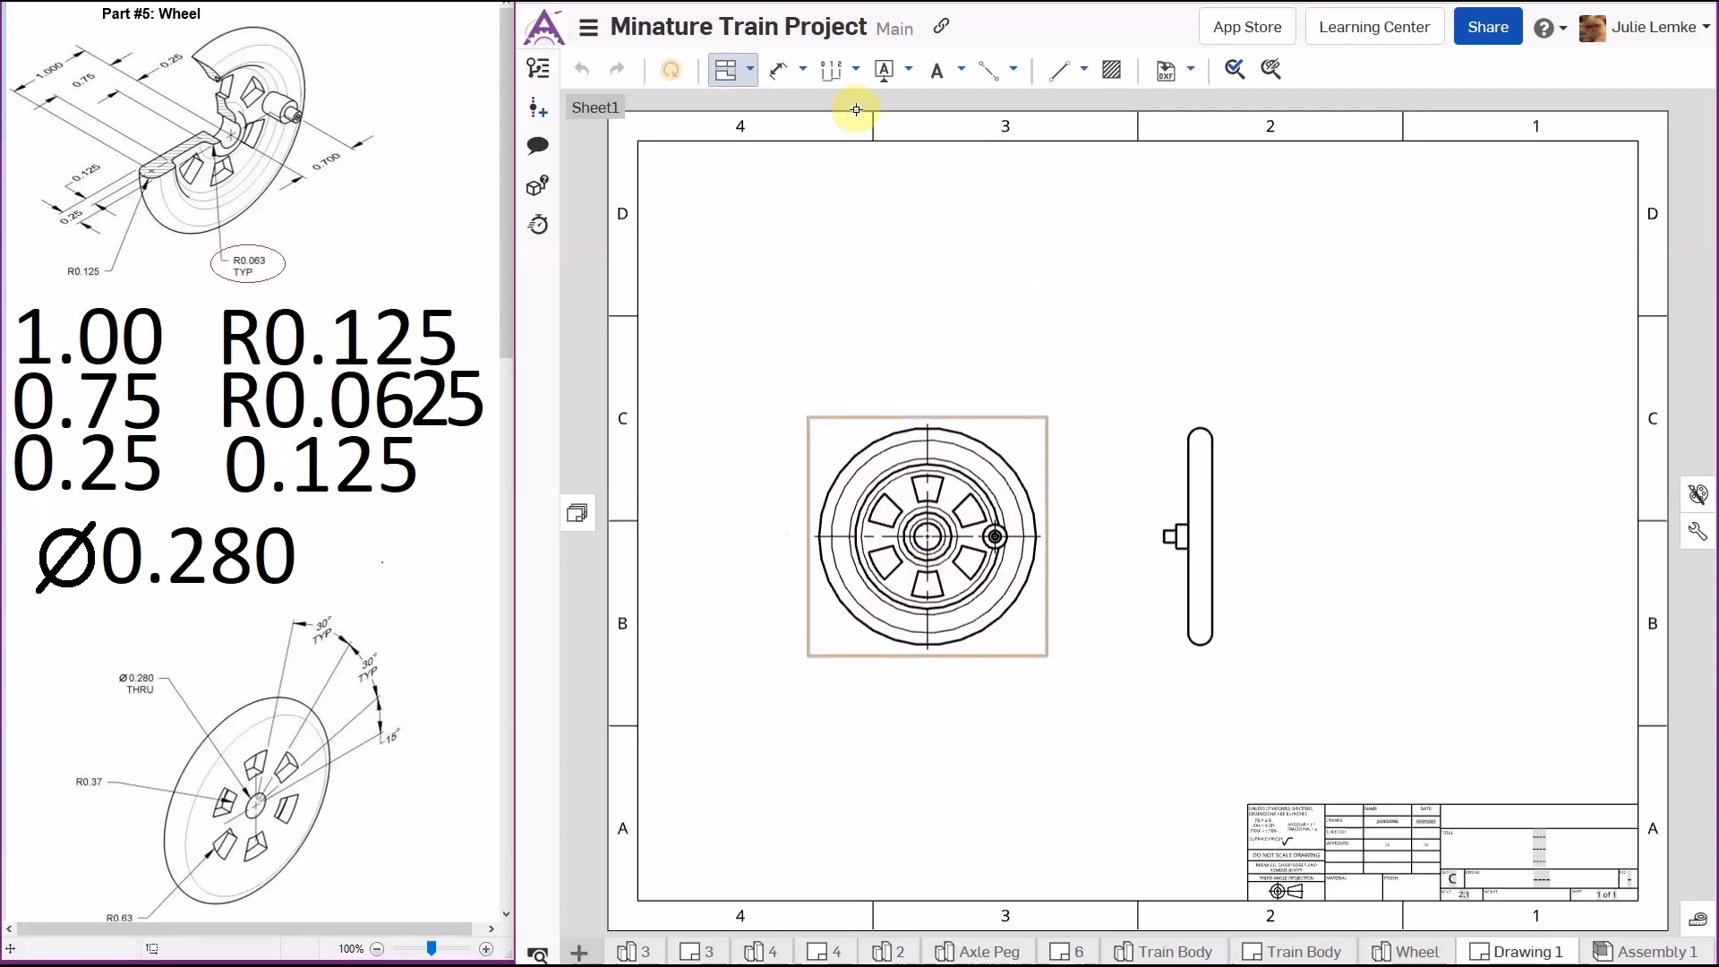
pyautogui.click(981, 483)
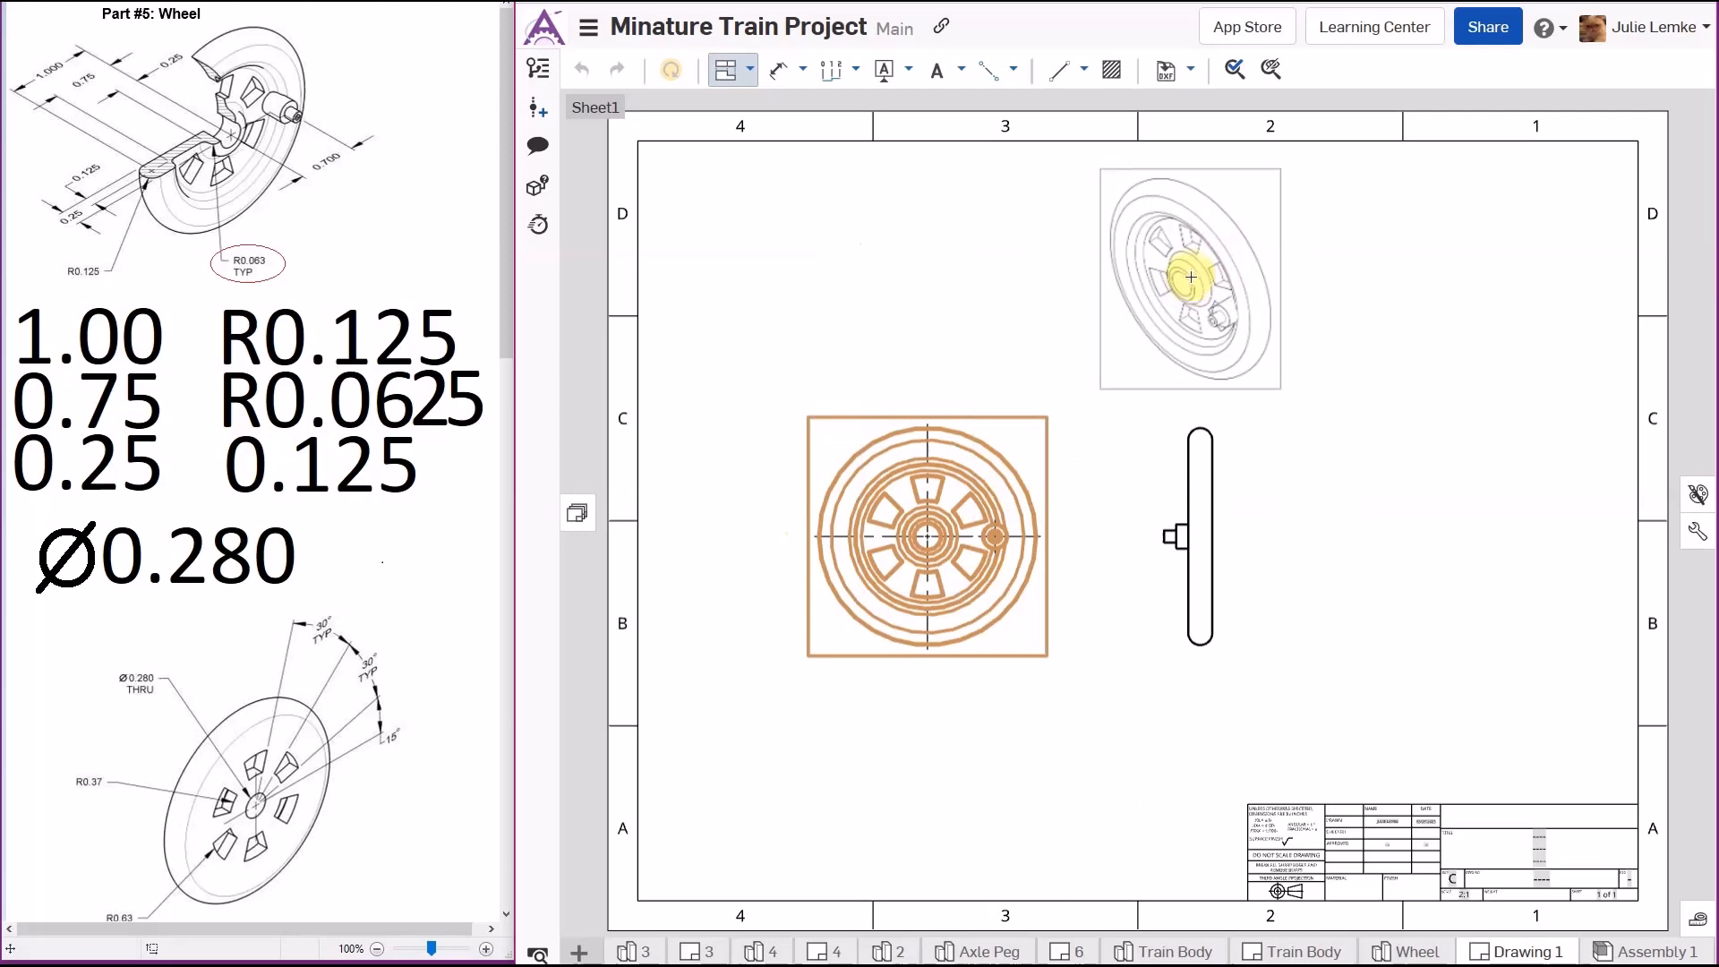
pyautogui.click(1186, 284)
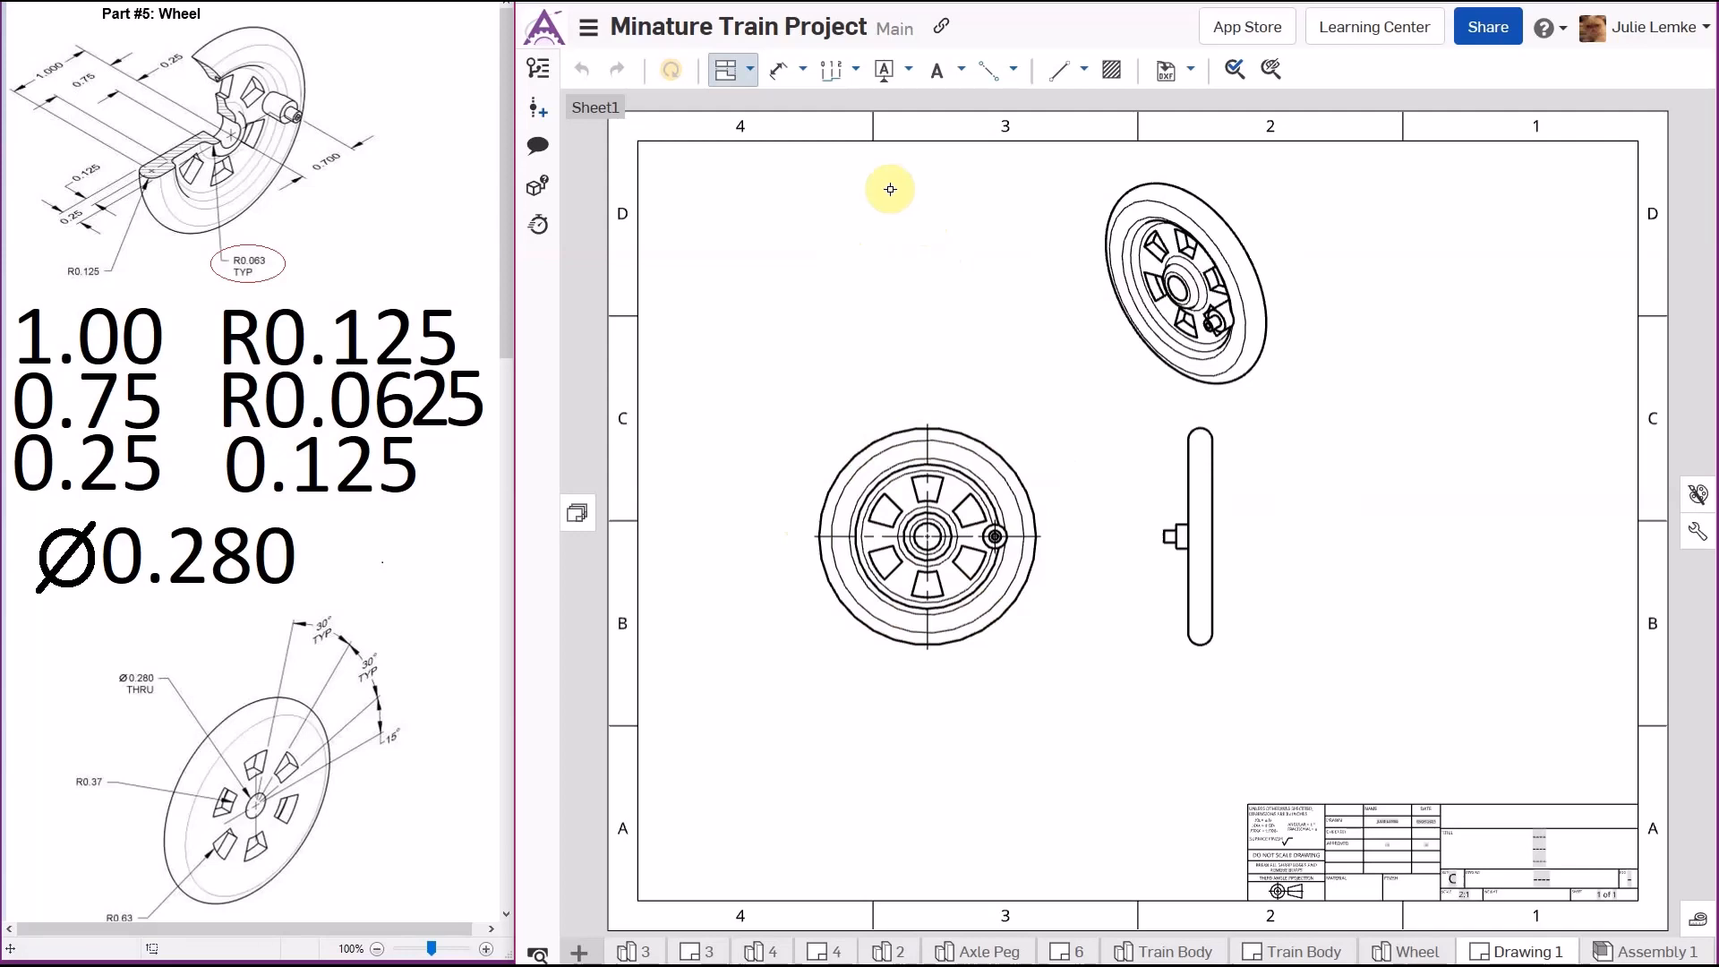
# - Create horizontal section view A-A through the wheel's center and place it above the front view
pyautogui.click(748, 76)
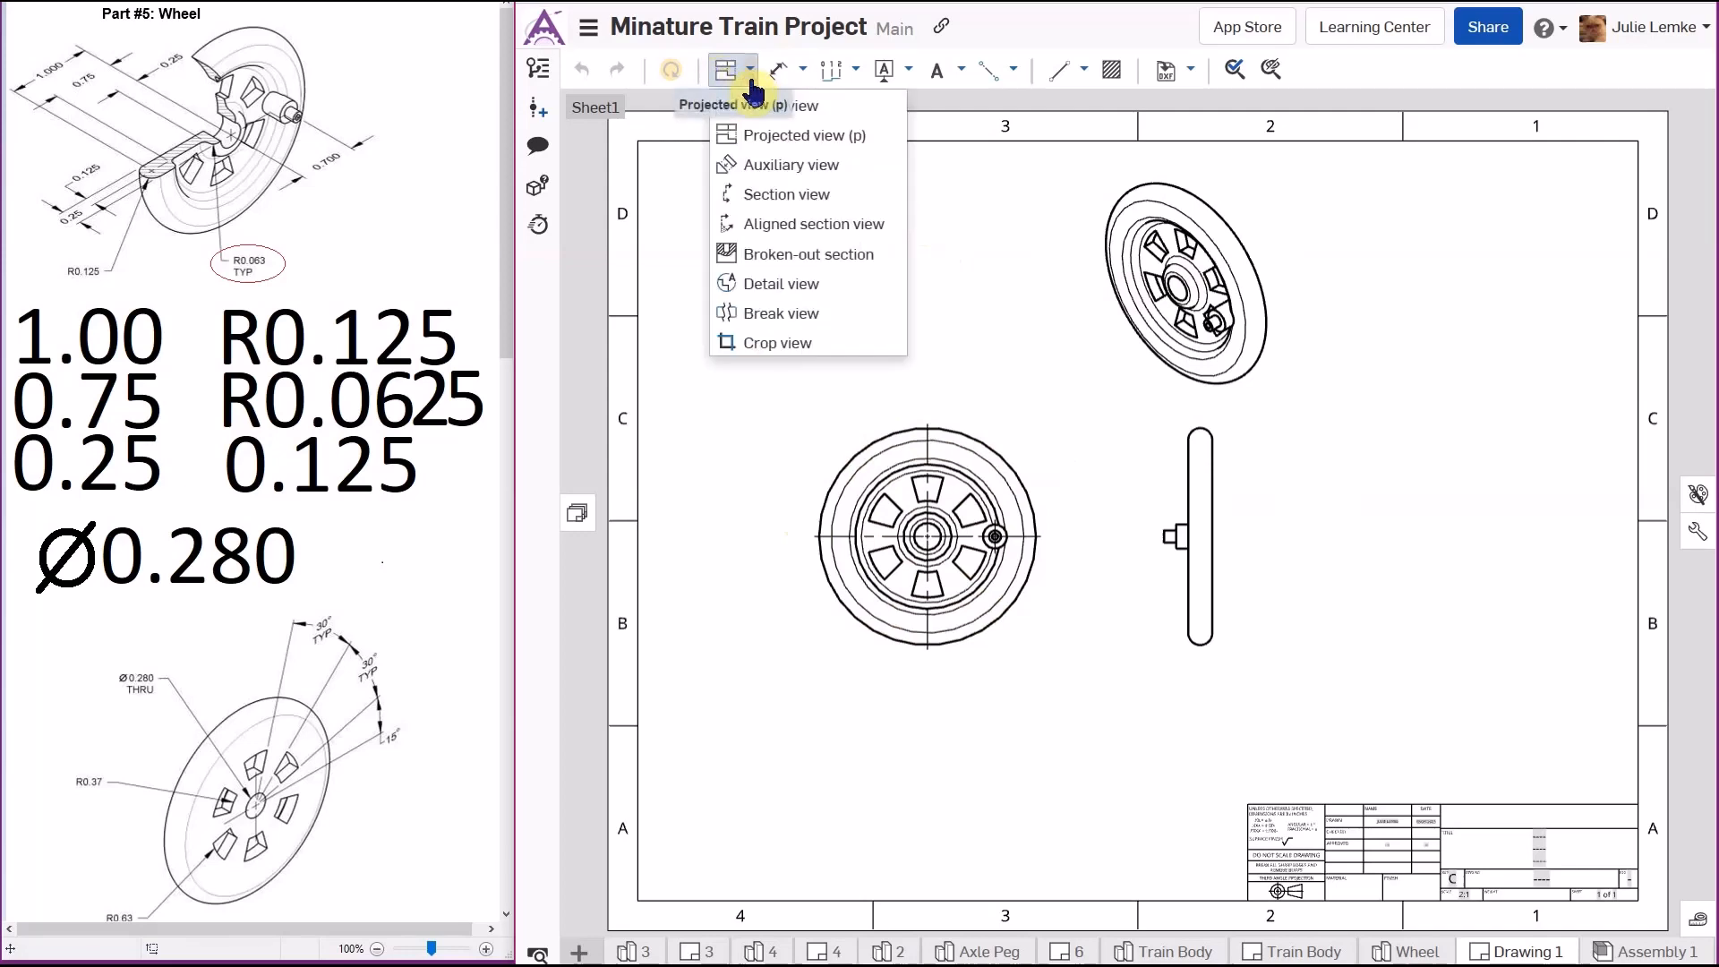
pyautogui.click(792, 196)
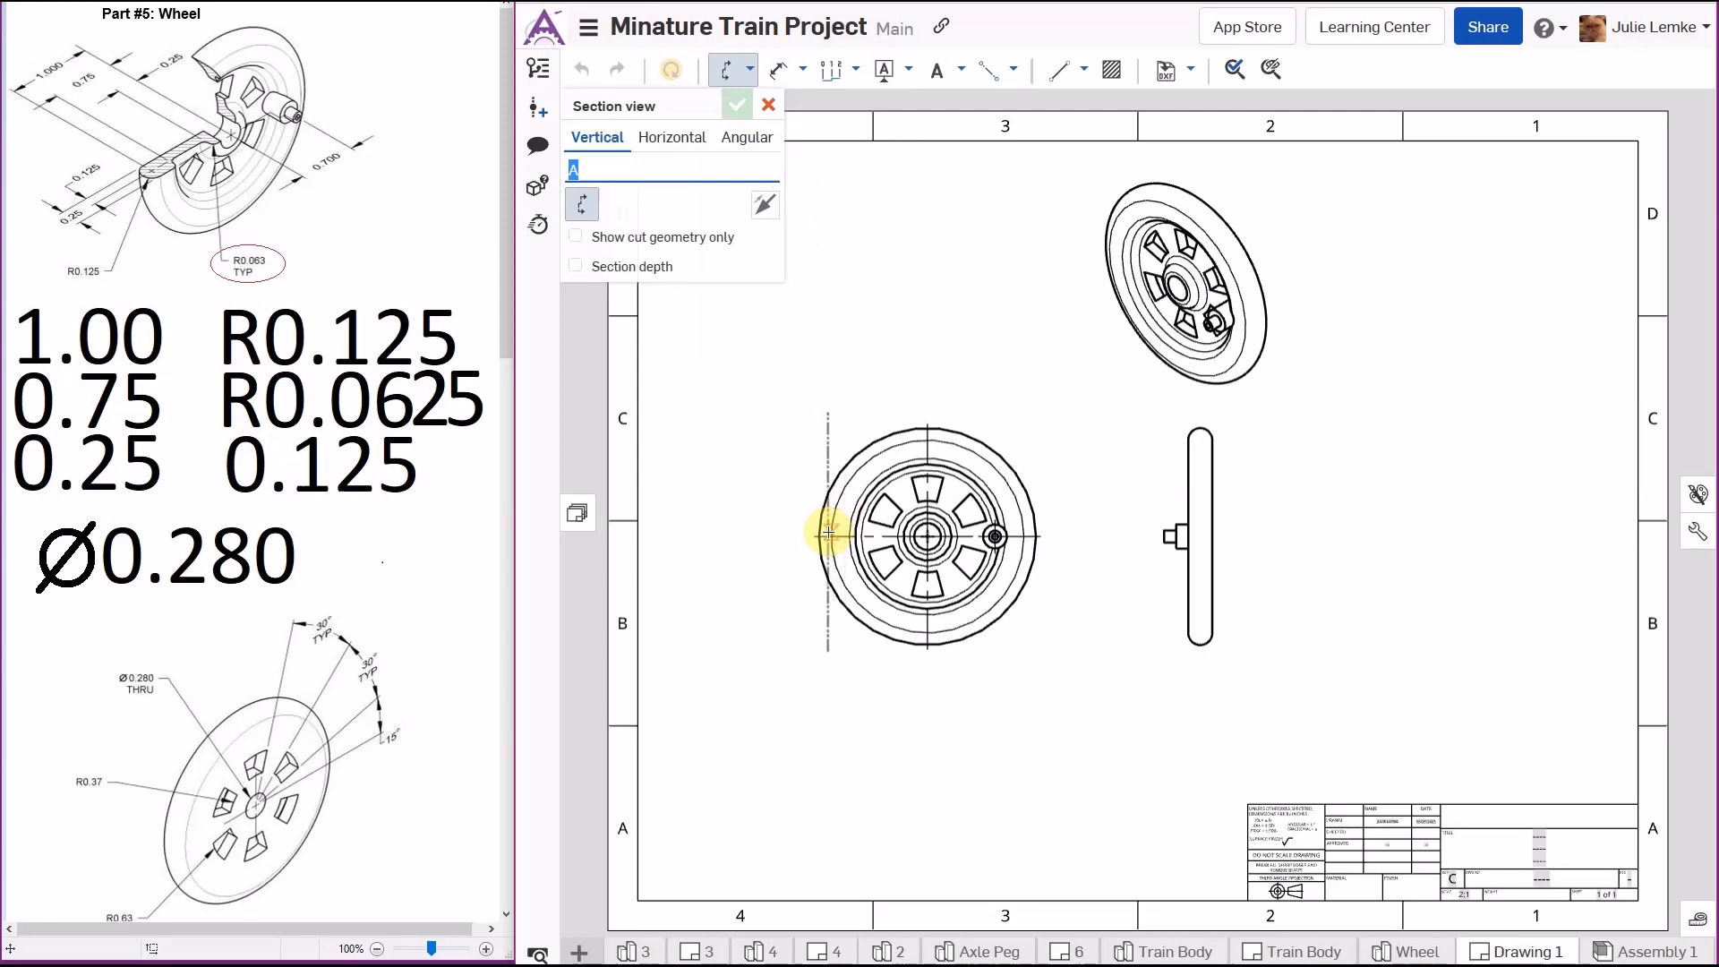
pyautogui.scroll(5, 824, 546)
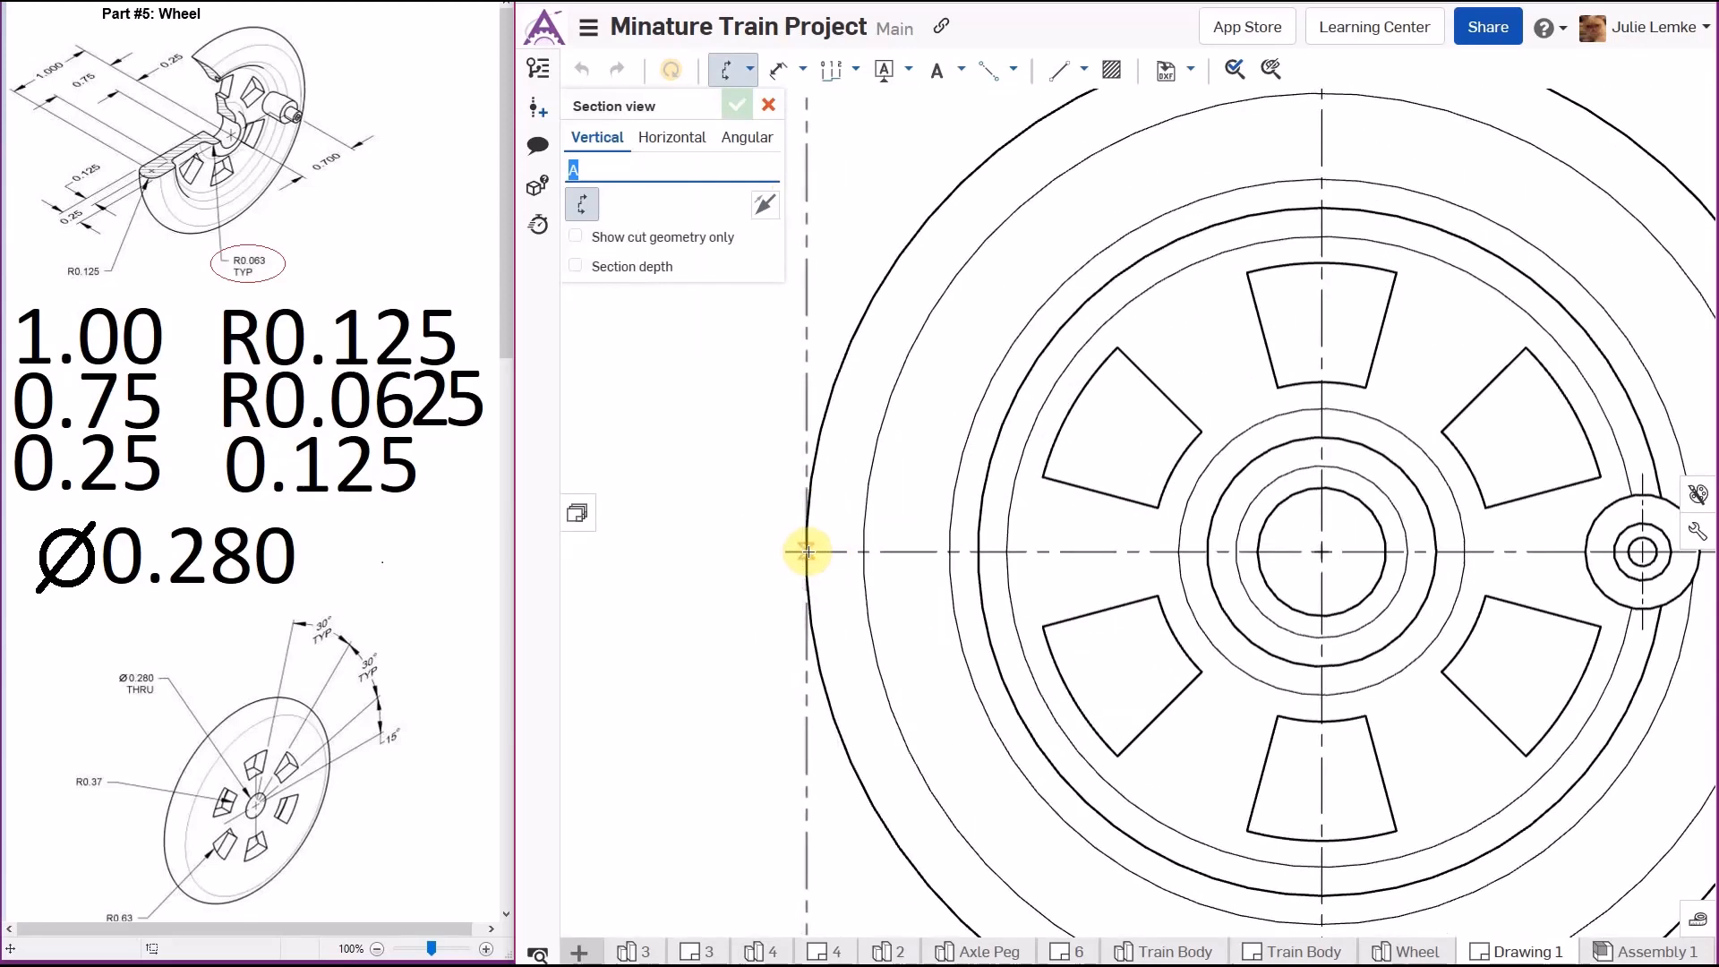
pyautogui.click(1322, 551)
pyautogui.scroll(-5, 1277, 565)
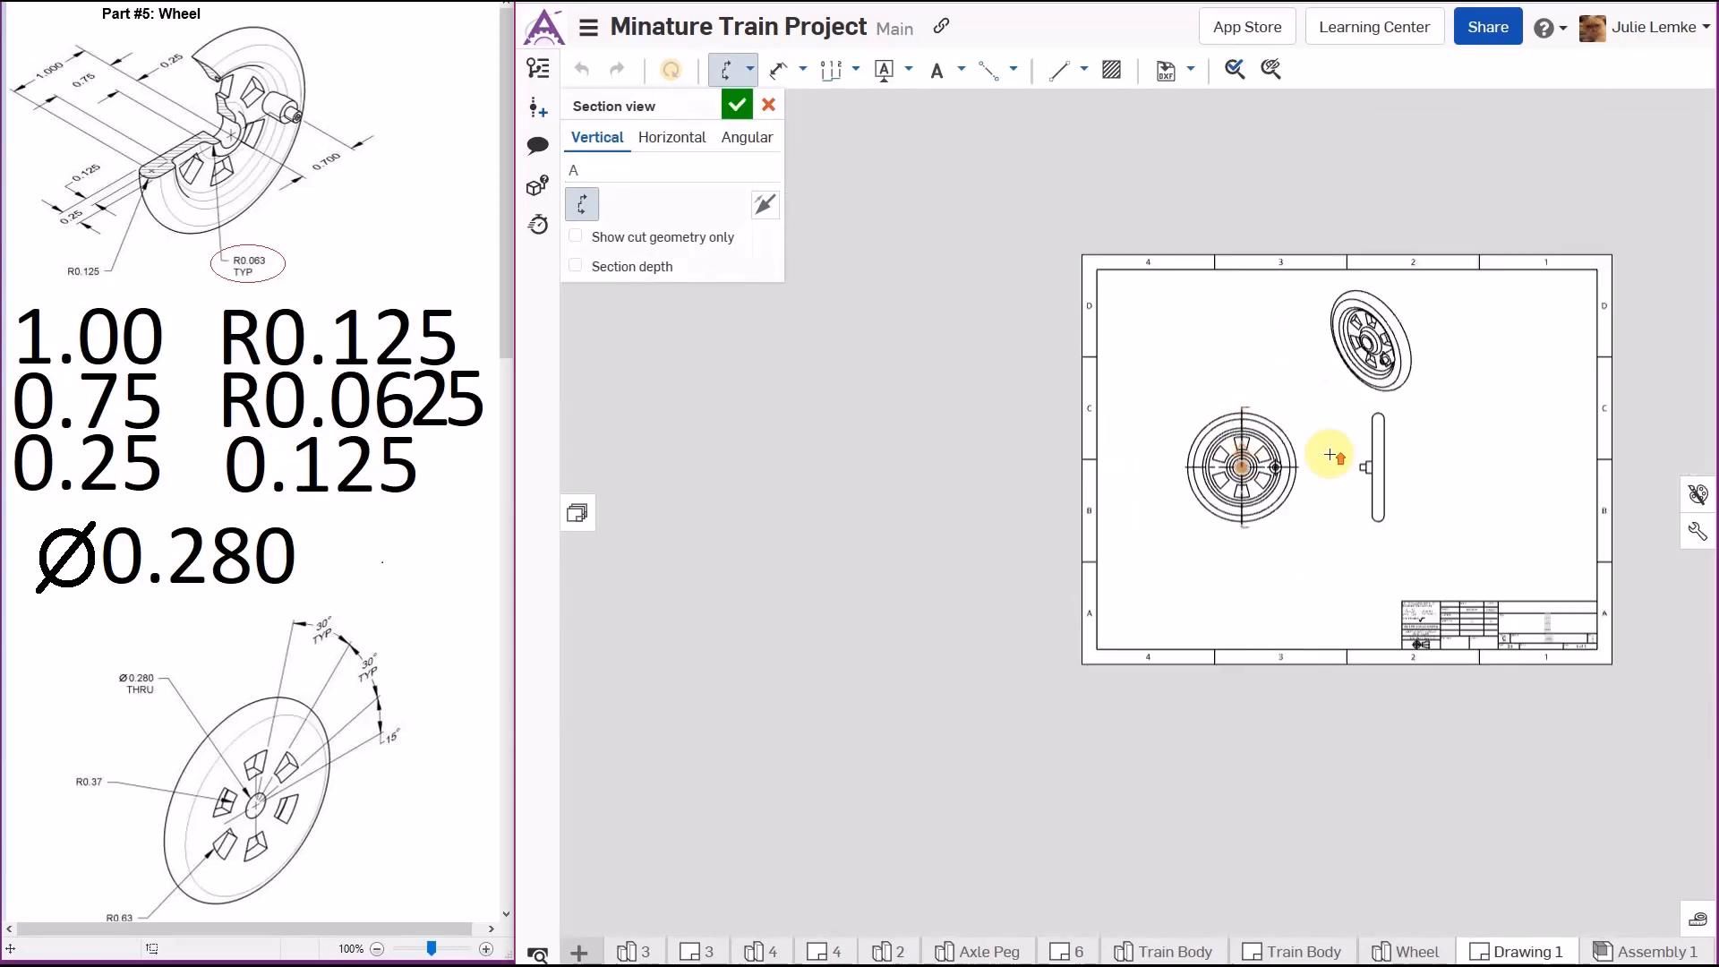
pyautogui.click(1333, 457)
pyautogui.scroll(4, 1342, 448)
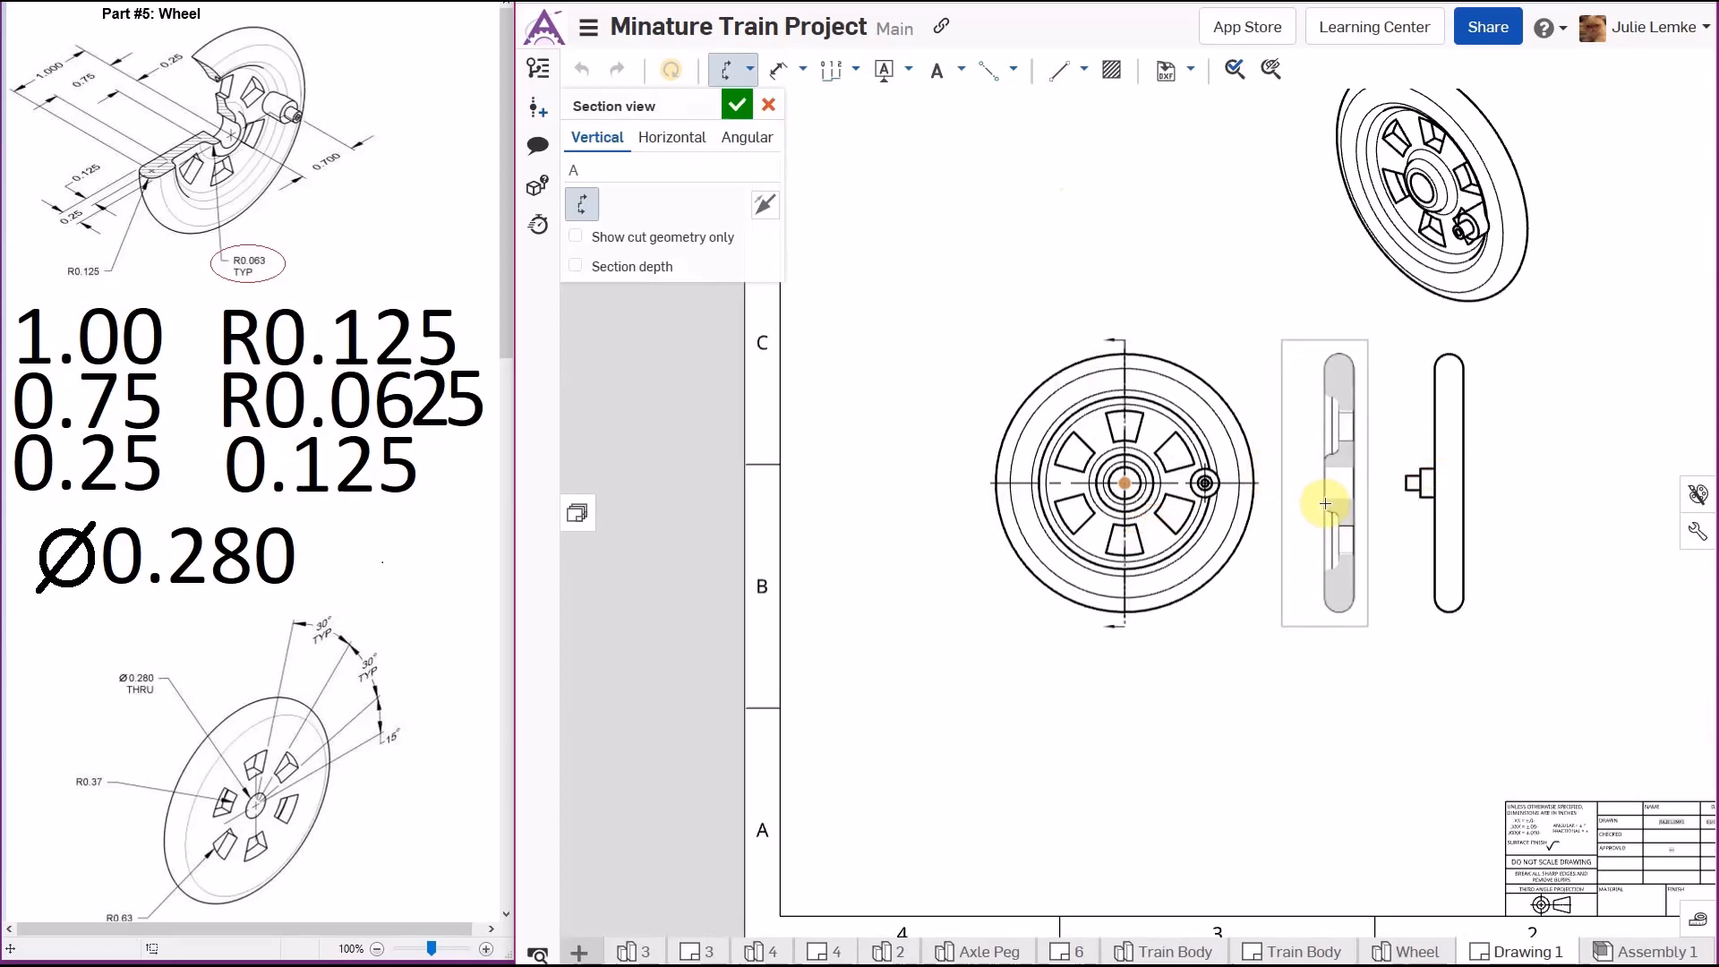
pyautogui.click(673, 143)
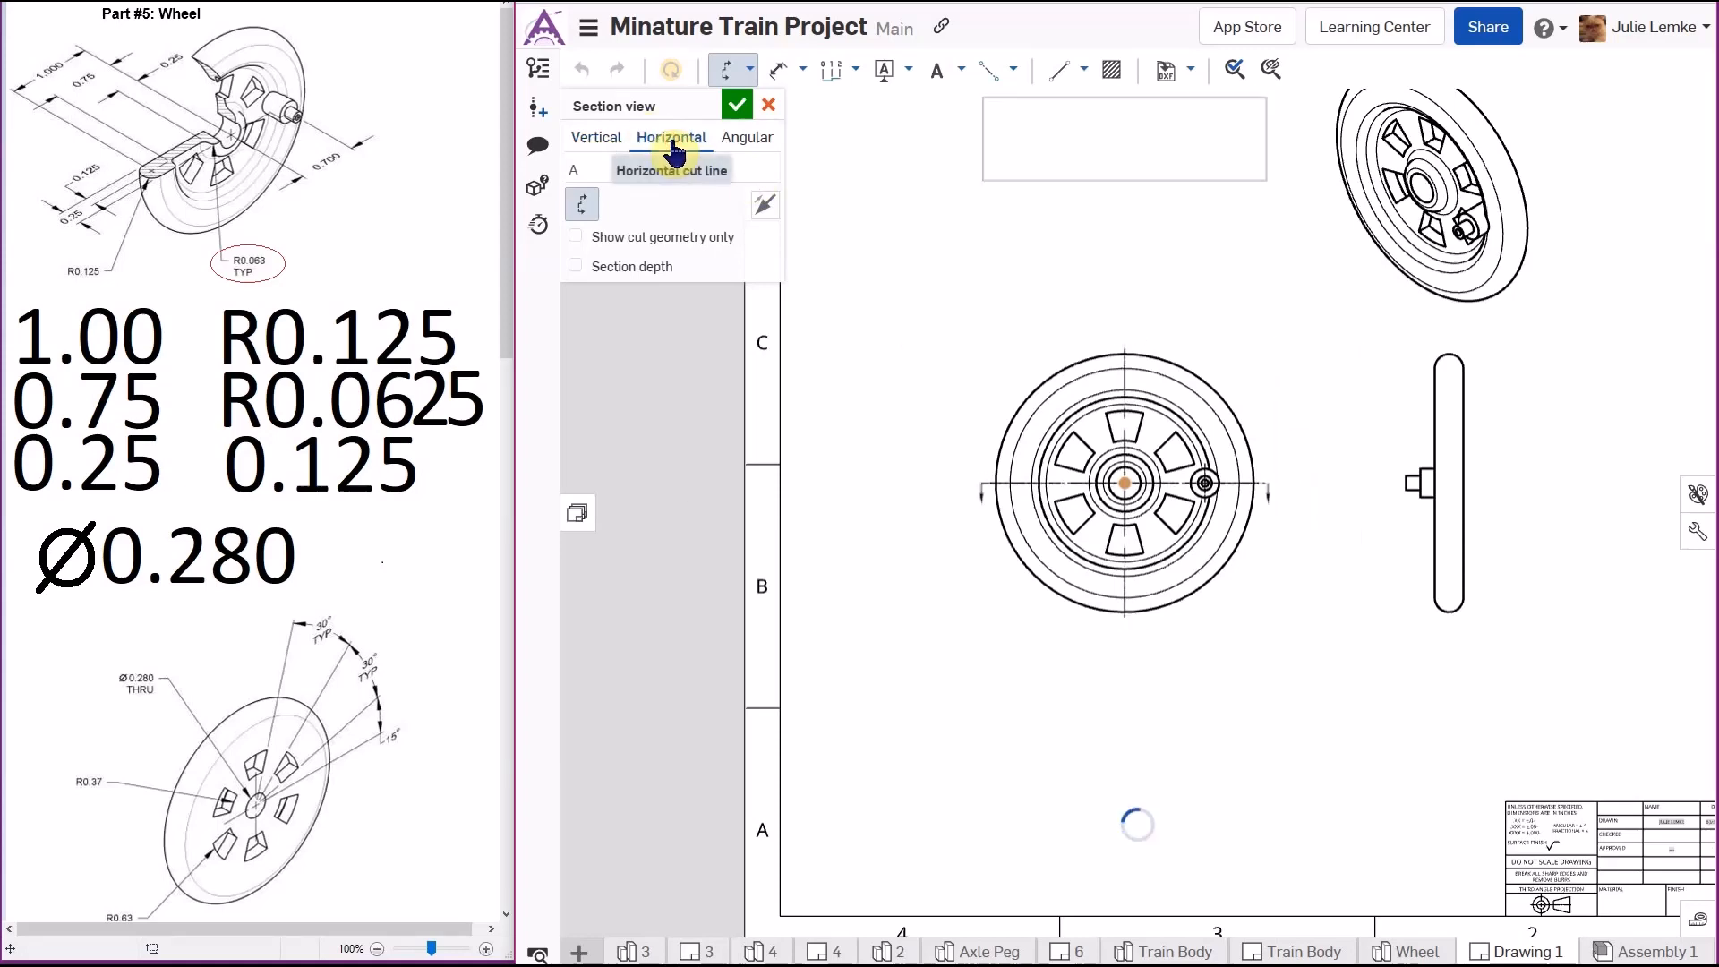
pyautogui.click(1134, 176)
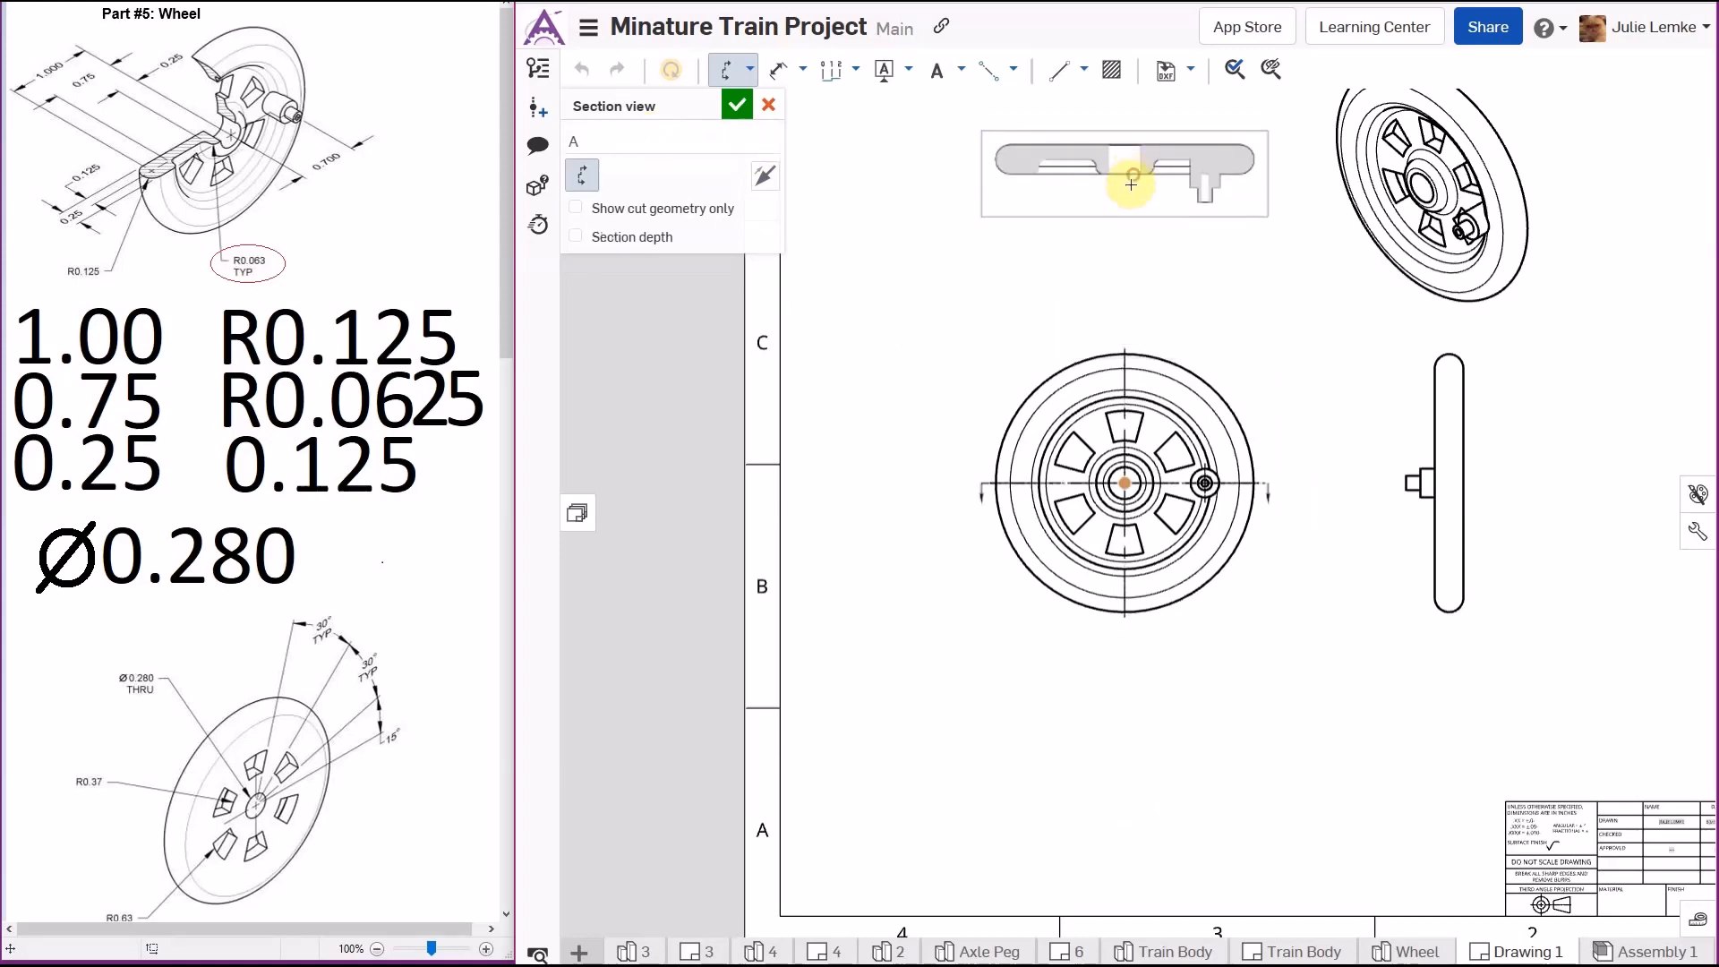
pyautogui.moveTo(975, 372); pyautogui.dragTo(736, 460, button='middle')
pyautogui.scroll(-3, 849, 494)
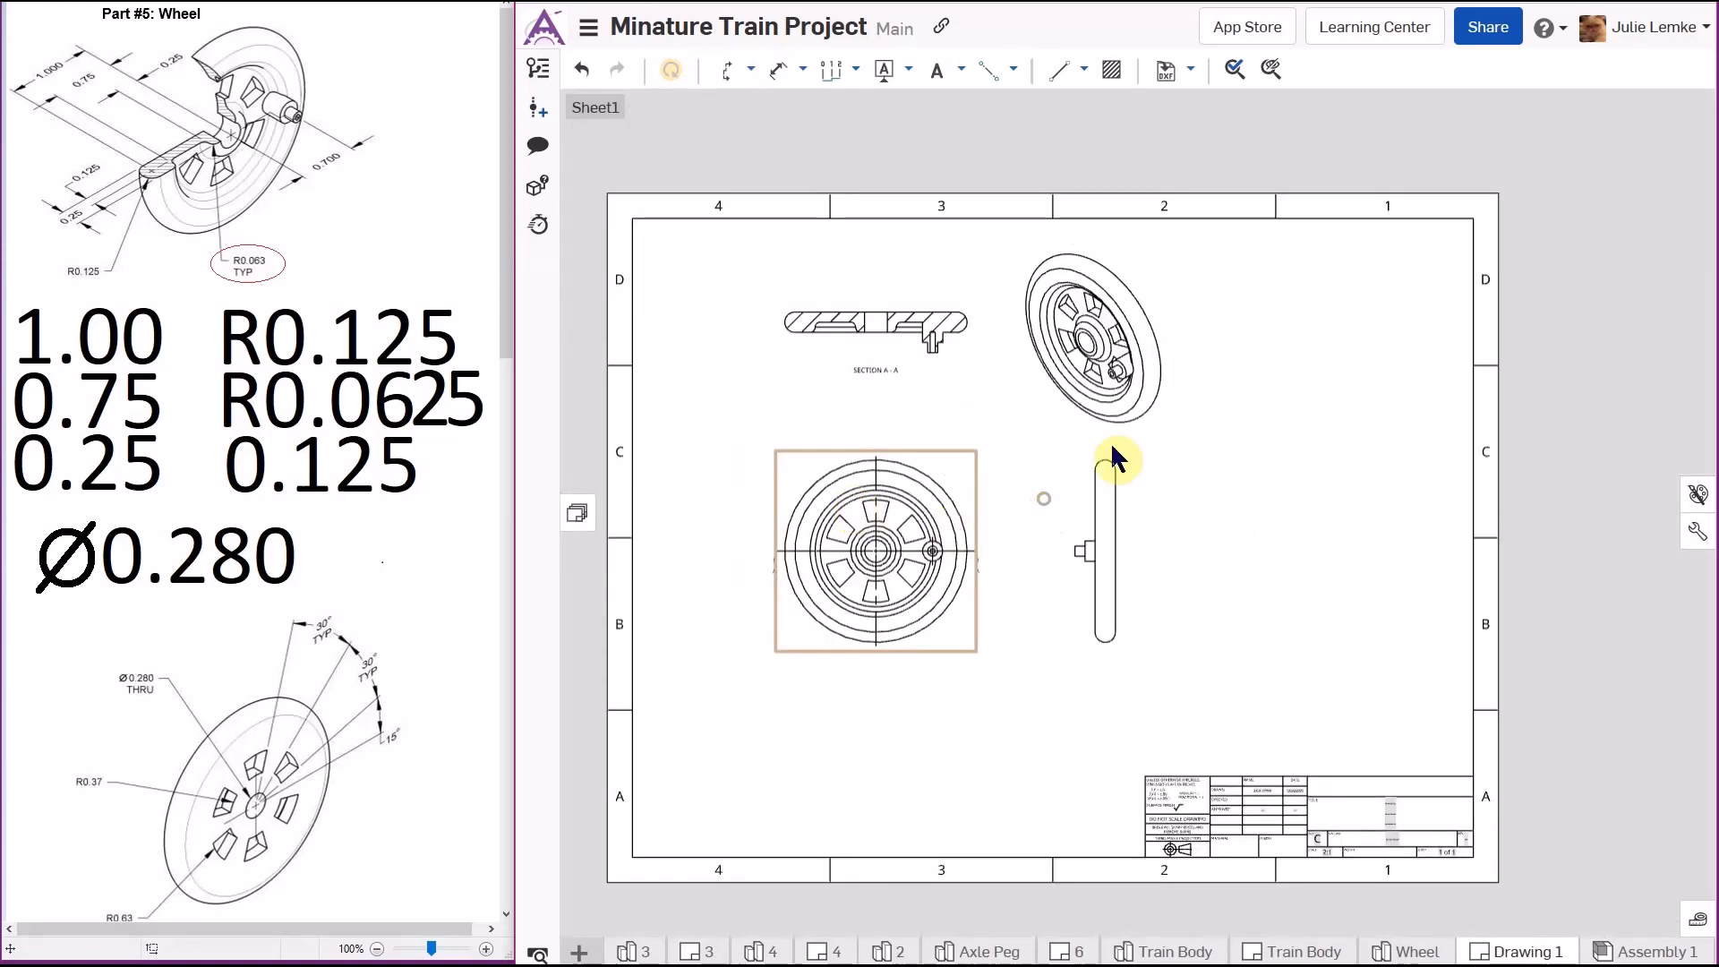
# - Inspect the drawing views up close across the sheet, then fit the whole sheet to the window
pyautogui.moveTo(1024, 490)
pyautogui.mouseDown(button='middle')
pyautogui.moveTo(1140, 407)
pyautogui.moveTo(900, 412)
pyautogui.moveTo(896, 613)
pyautogui.moveTo(982, 583)
pyautogui.moveTo(1071, 433)
pyautogui.mouseUp(button='middle')
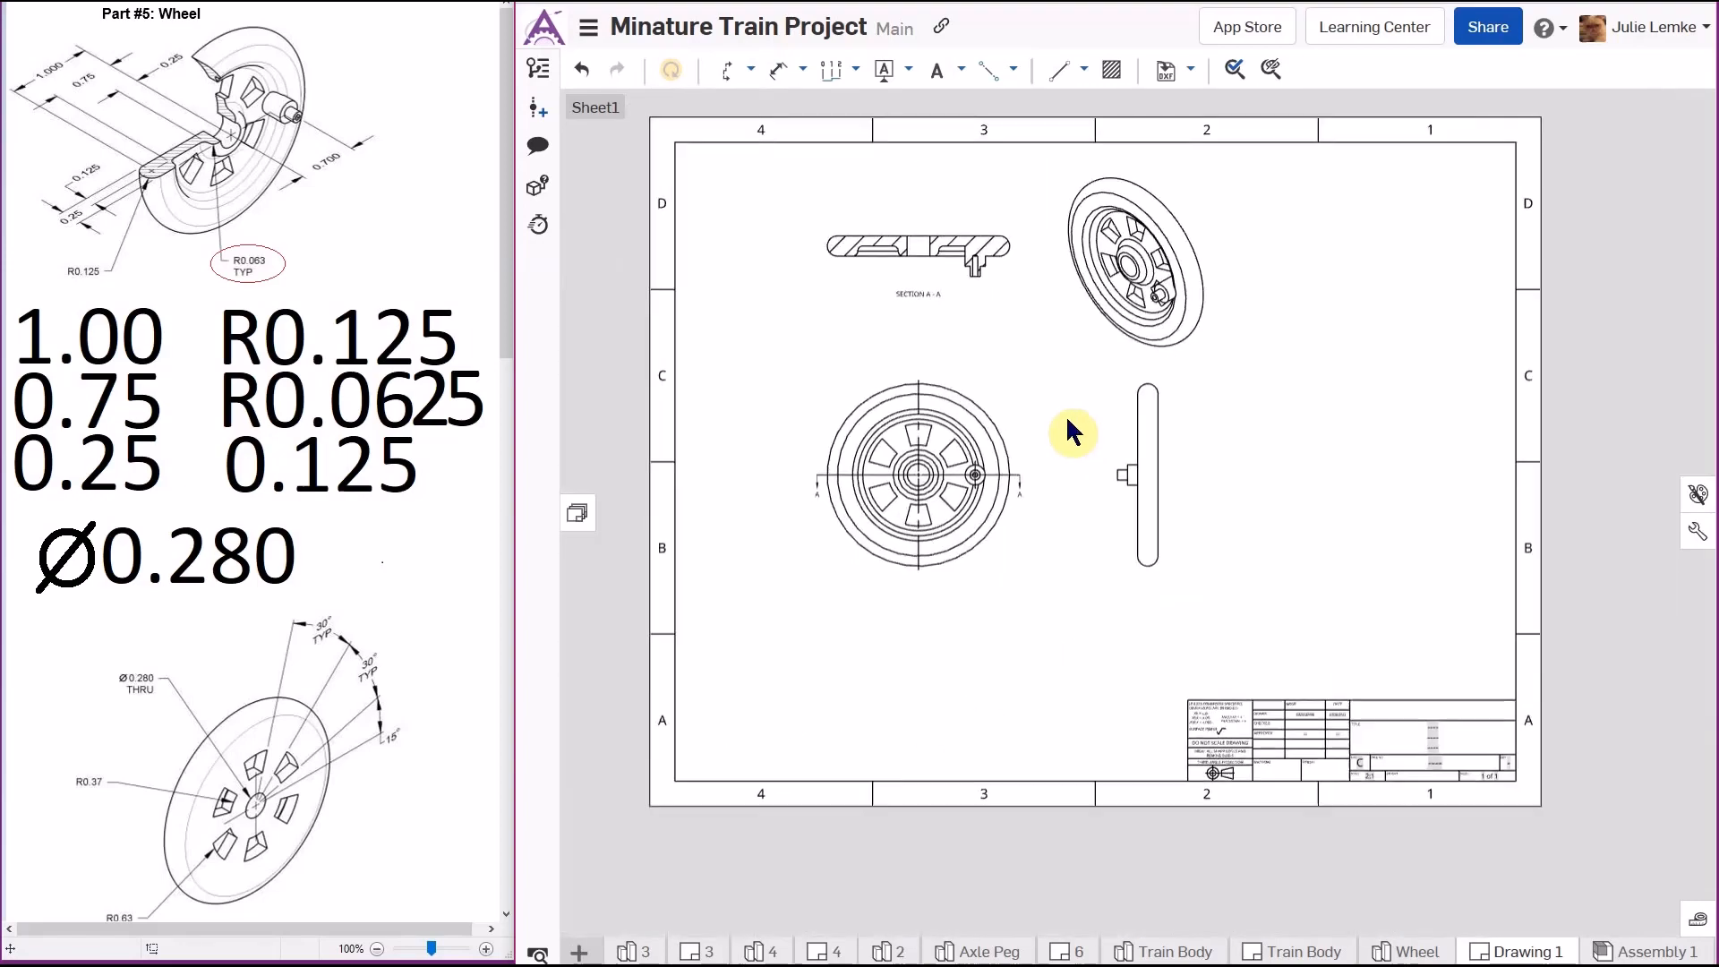
pyautogui.scroll(-2, 1055, 584)
pyautogui.scroll(2, 1053, 583)
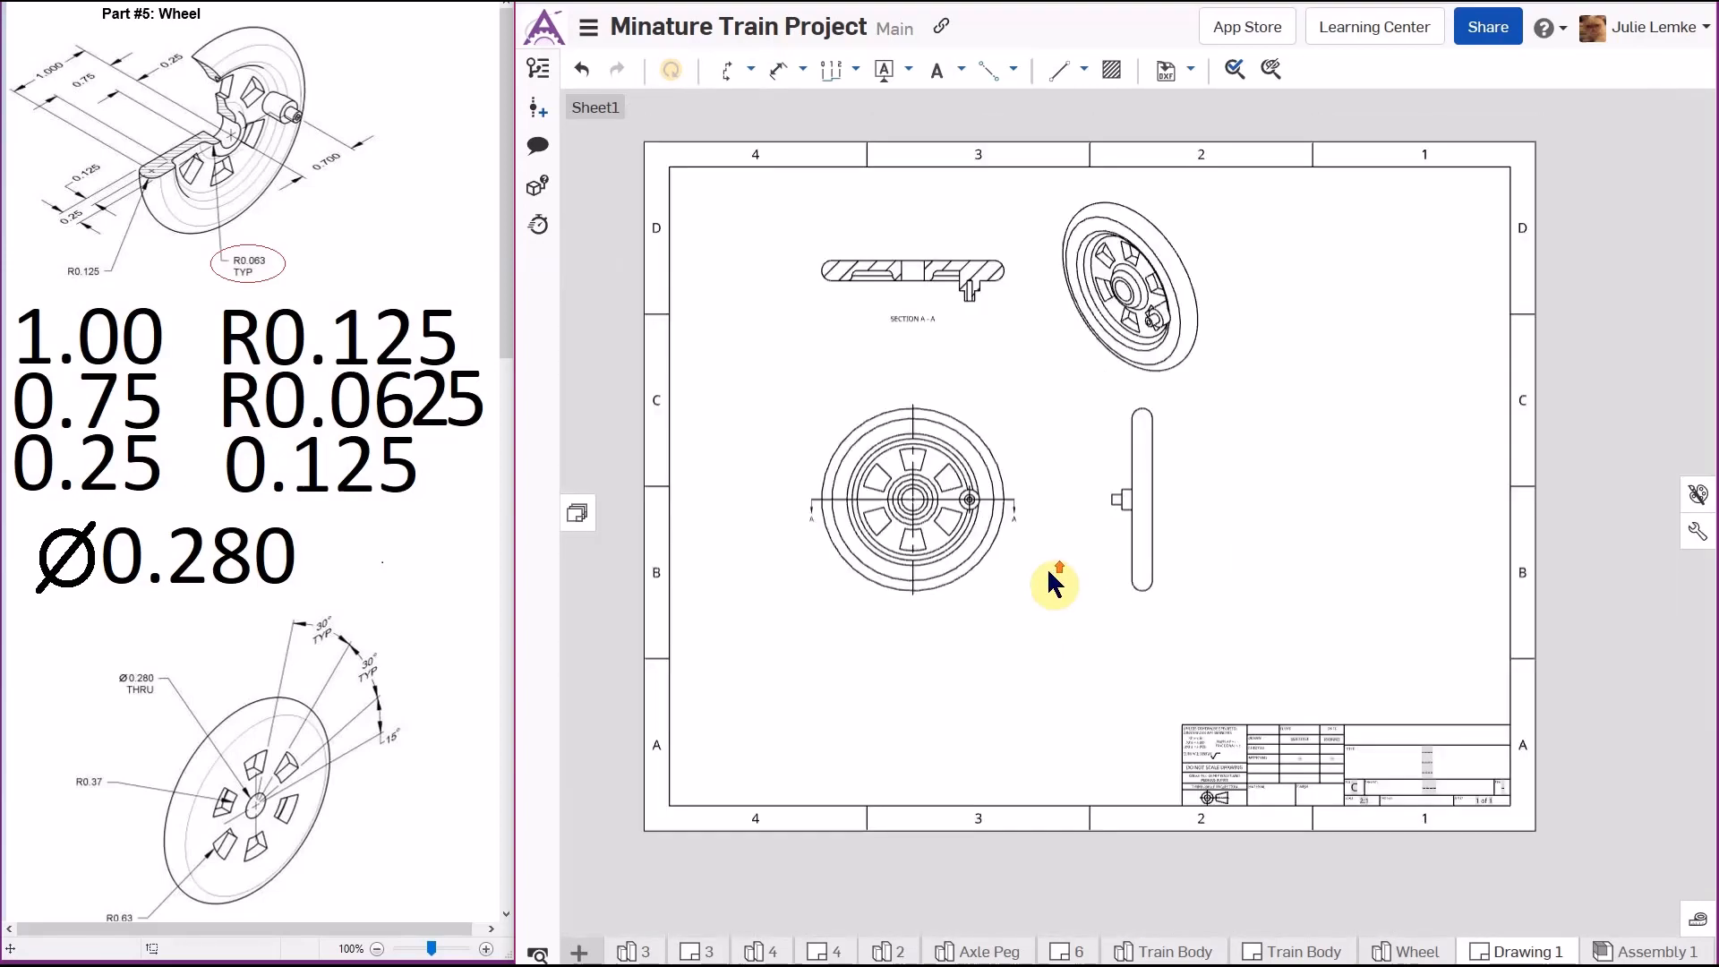
pyautogui.scroll(-4, 1053, 583)
pyautogui.scroll(1, 1054, 583)
pyautogui.scroll(3, 1053, 577)
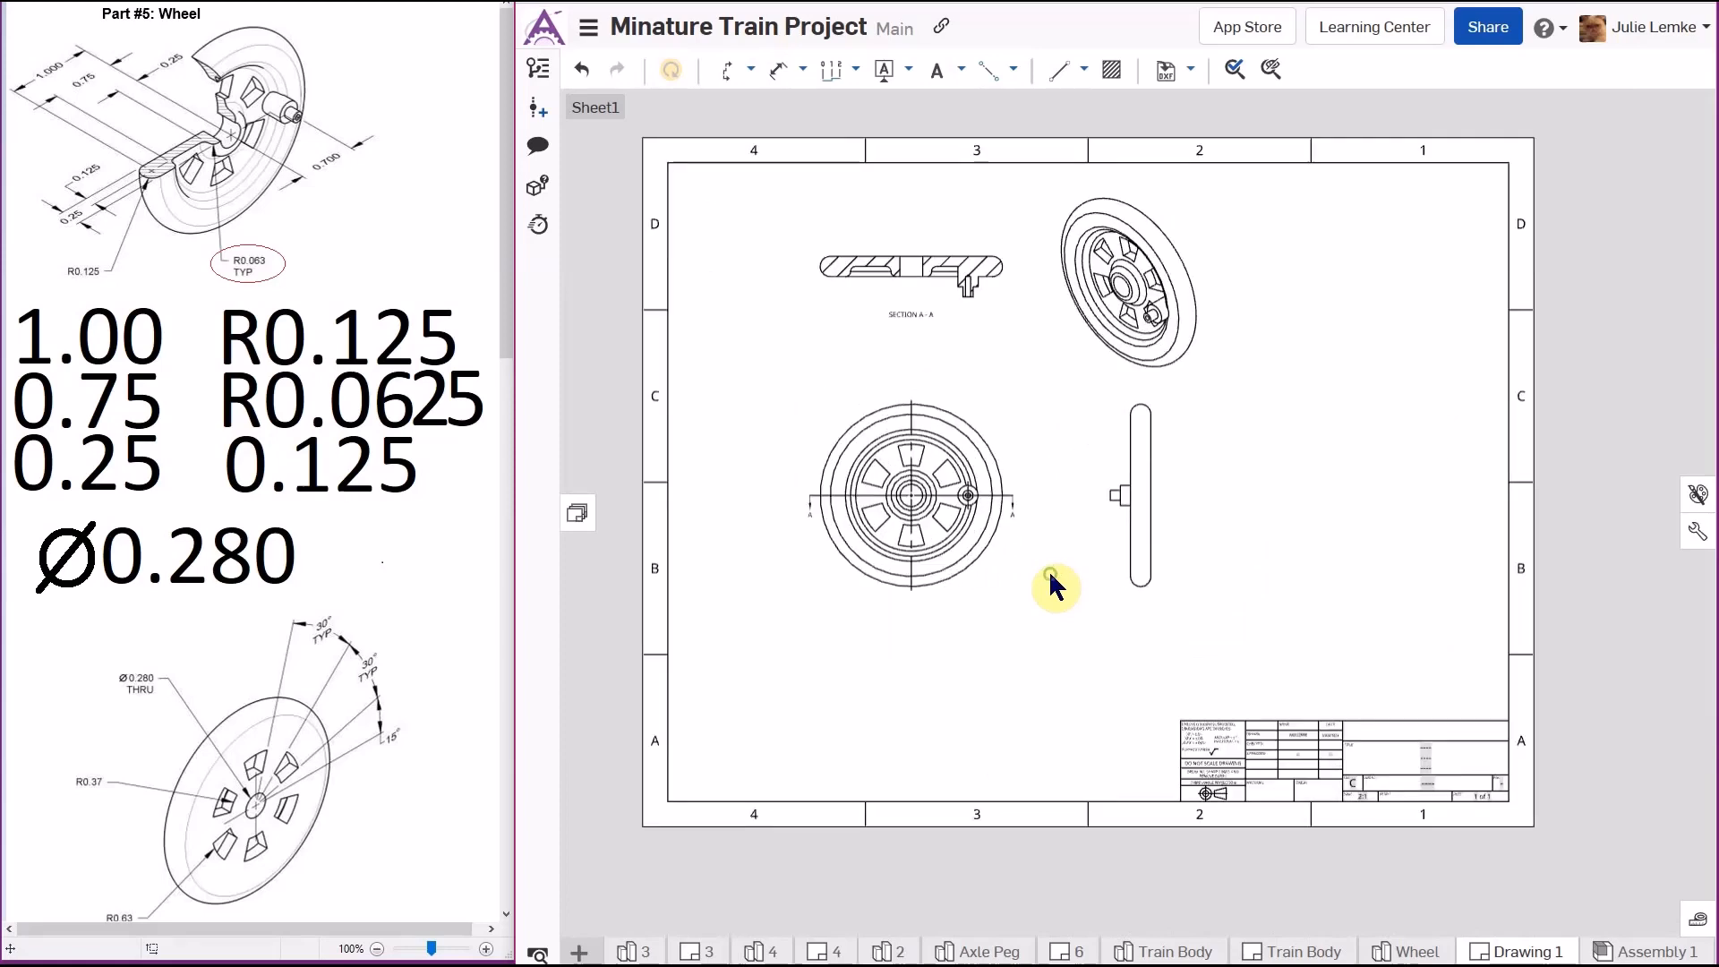
pyautogui.moveTo(1051, 565)
pyautogui.mouseDown(button='middle')
pyautogui.moveTo(1079, 691)
pyautogui.moveTo(1099, 311)
pyautogui.moveTo(1352, 491)
pyautogui.moveTo(1097, 641)
pyautogui.moveTo(1083, 598)
pyautogui.moveTo(1076, 615)
pyautogui.mouseUp(button='middle')
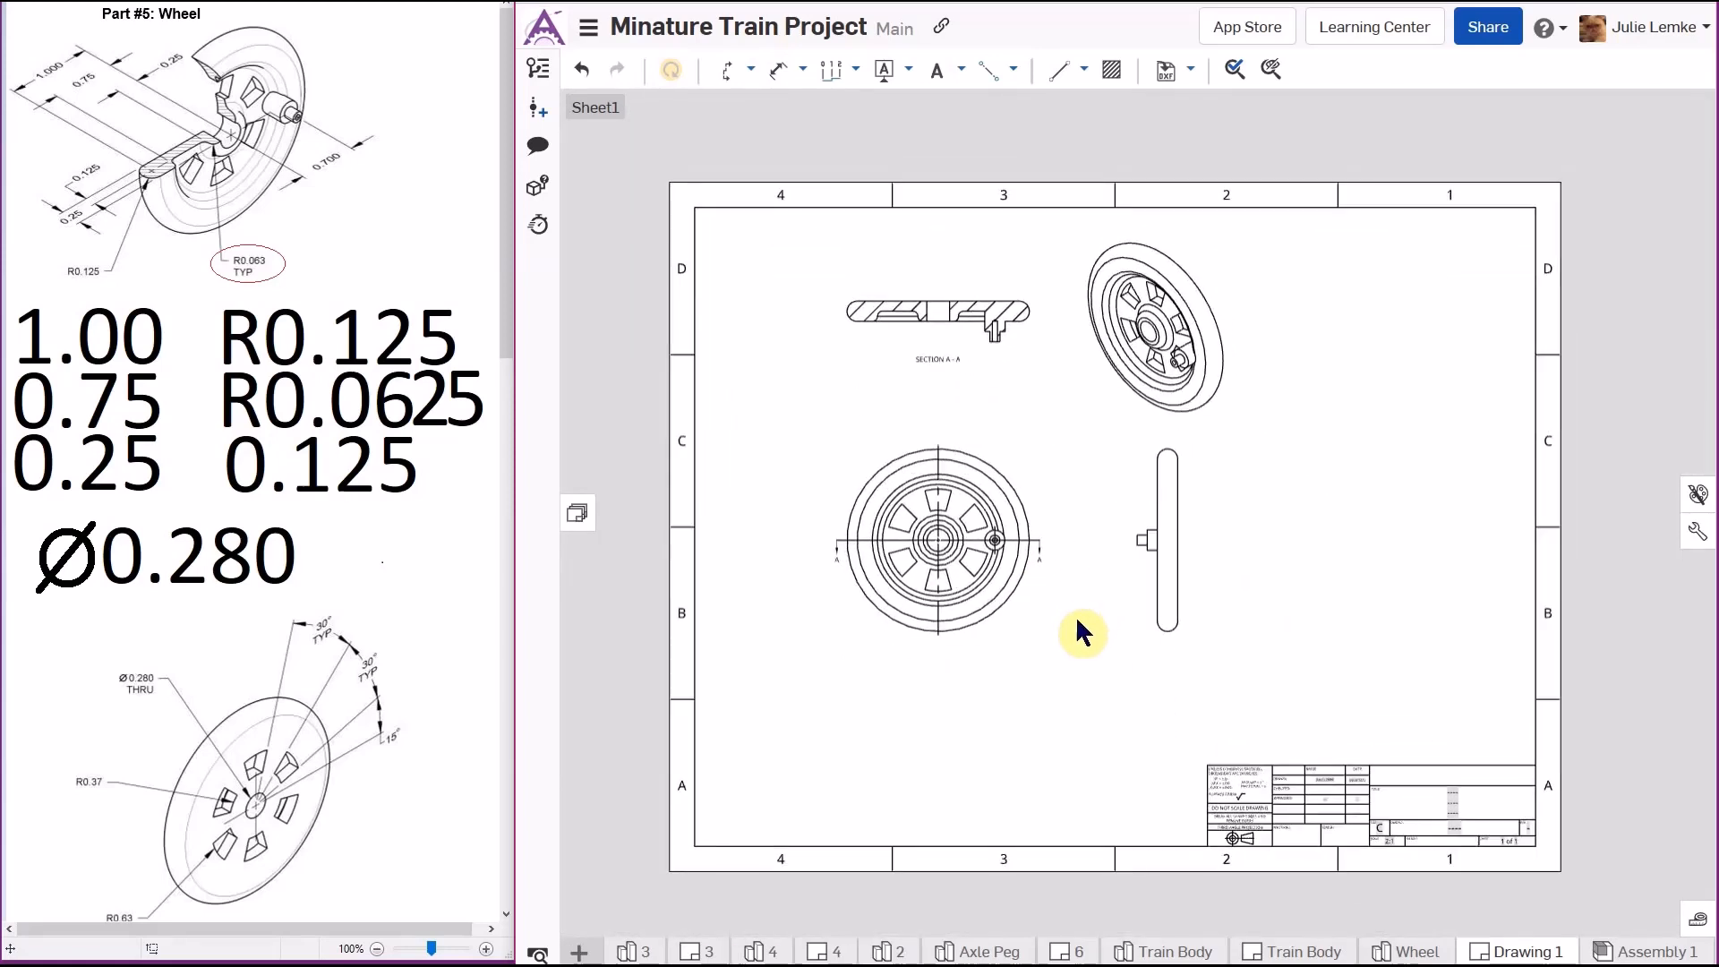
pyautogui.scroll(5, 946, 364)
pyautogui.moveTo(1004, 490); pyautogui.dragTo(1188, 227, button='middle')
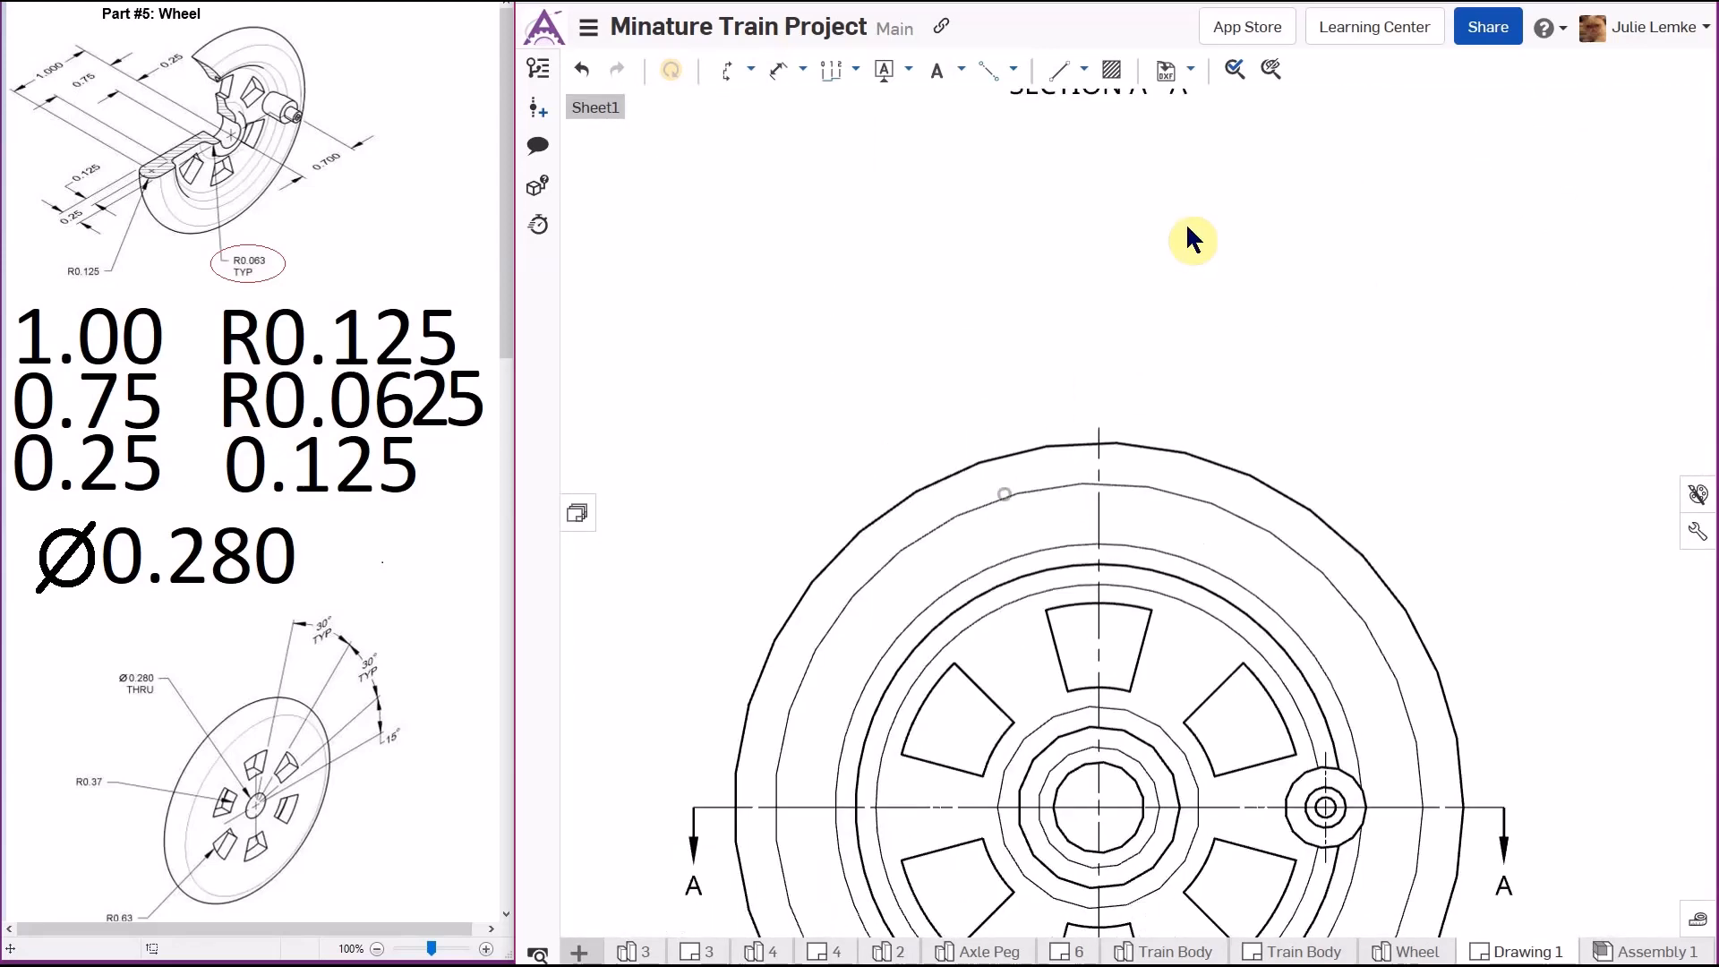
pyautogui.moveTo(1244, 379)
pyautogui.mouseDown(button='middle')
pyautogui.moveTo(1229, 156)
pyautogui.moveTo(1230, 199)
pyautogui.mouseUp(button='middle')
pyautogui.moveTo(1482, 465); pyautogui.dragTo(1292, 253, button='middle')
pyautogui.scroll(-1, 1292, 253)
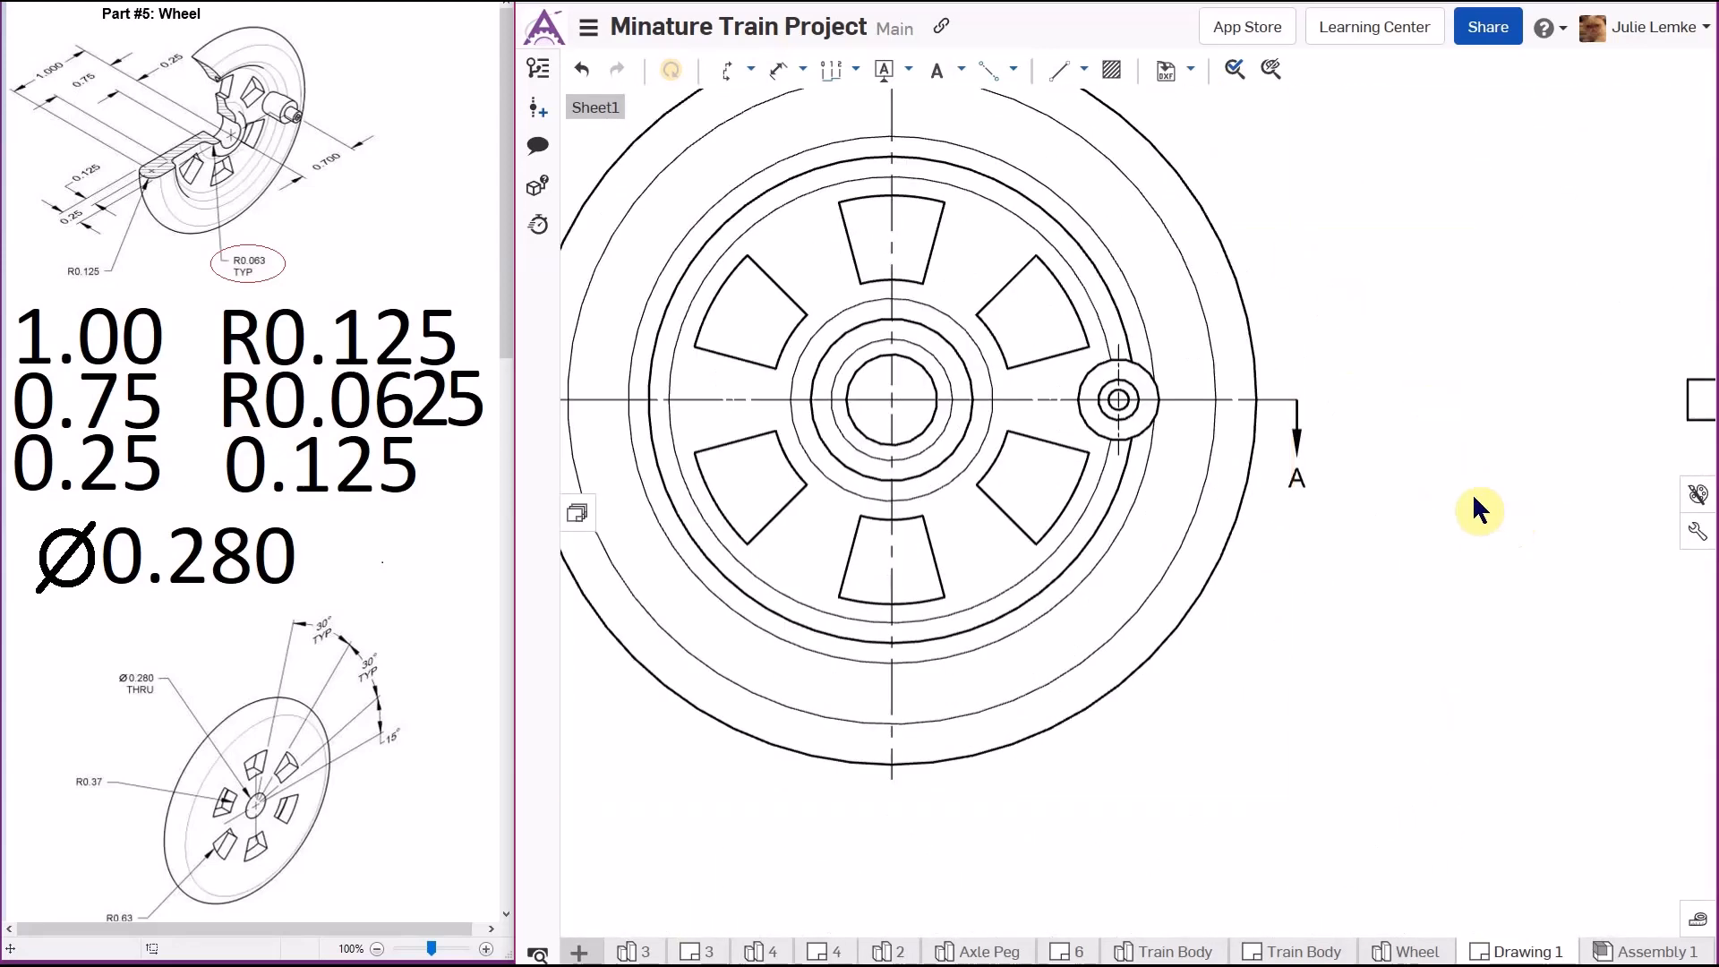
pyautogui.scroll(-3, 1416, 492)
pyautogui.scroll(-2, 1411, 480)
pyautogui.scroll(1, 1321, 518)
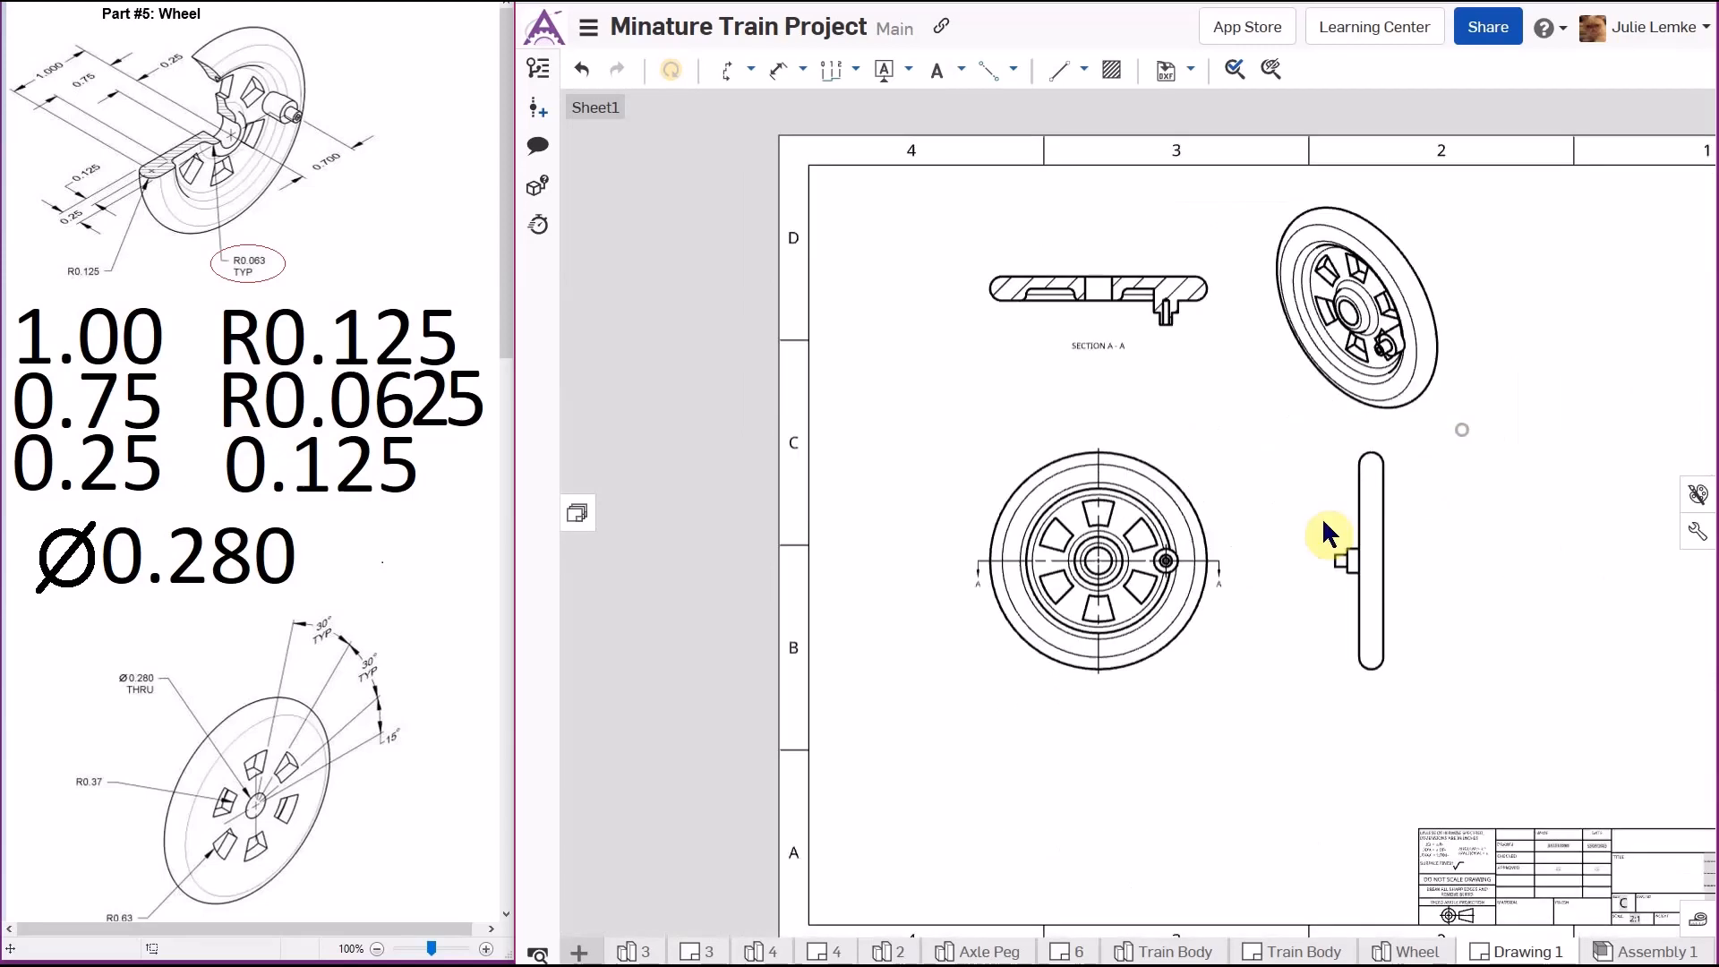
pyautogui.scroll(1, 1178, 564)
pyautogui.scroll(1, 1175, 566)
pyautogui.scroll(-1, 1178, 574)
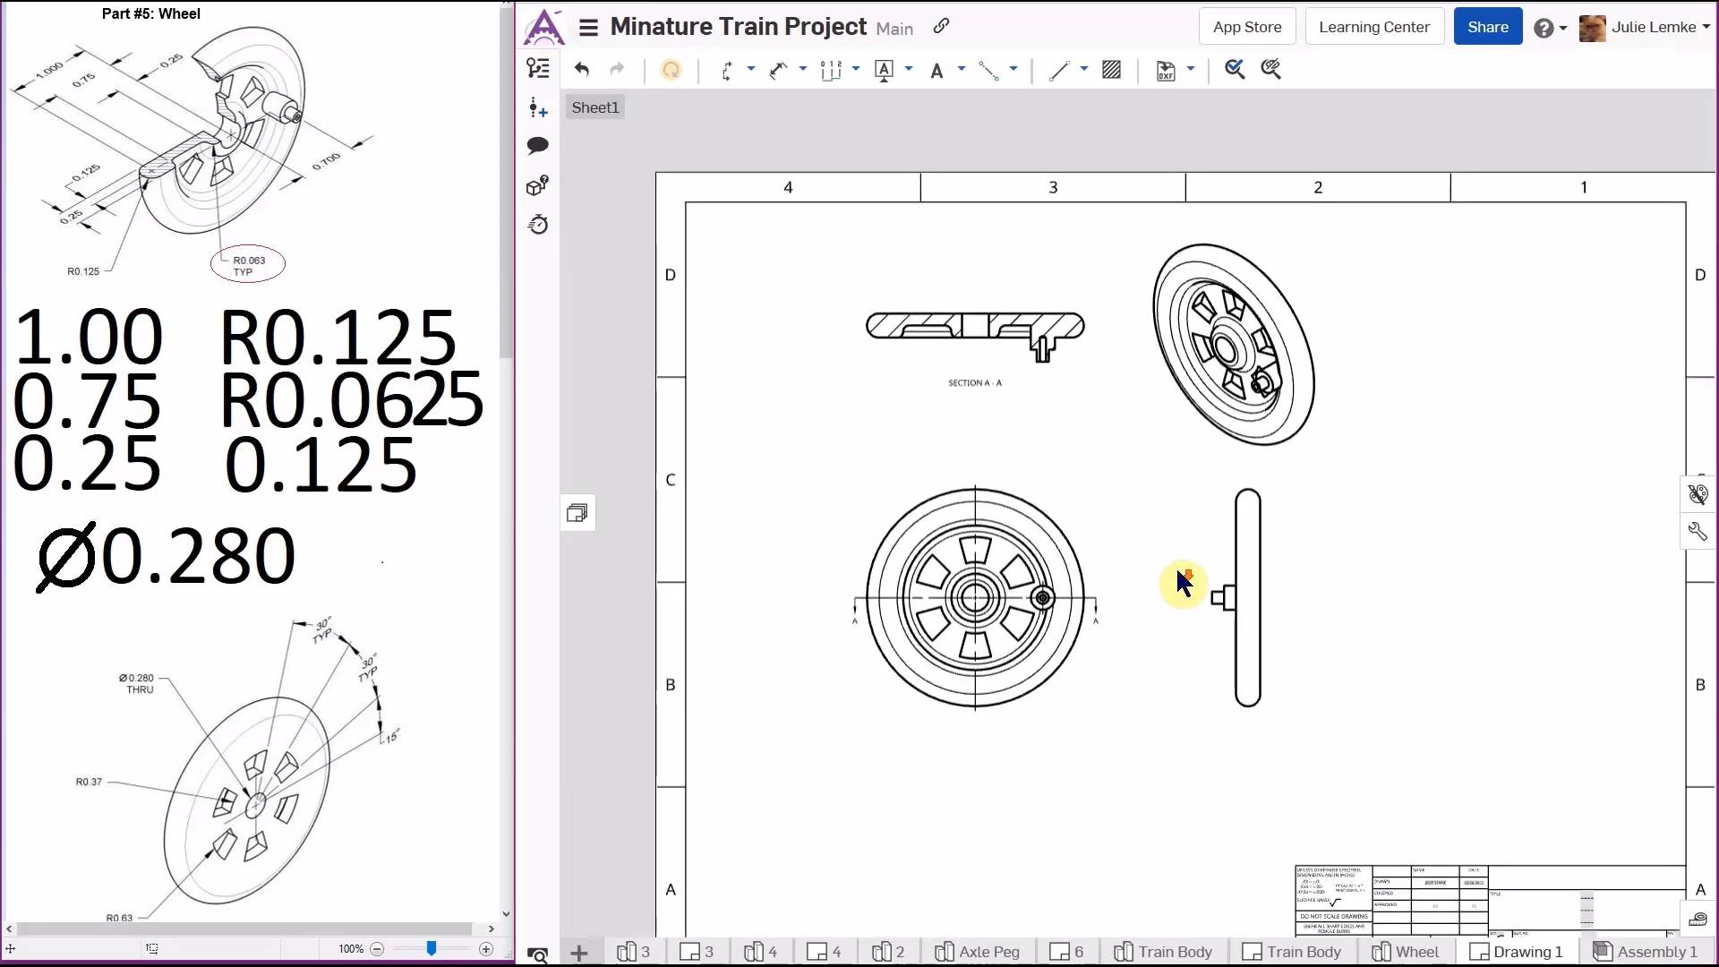
pyautogui.rightClick(1353, 503)
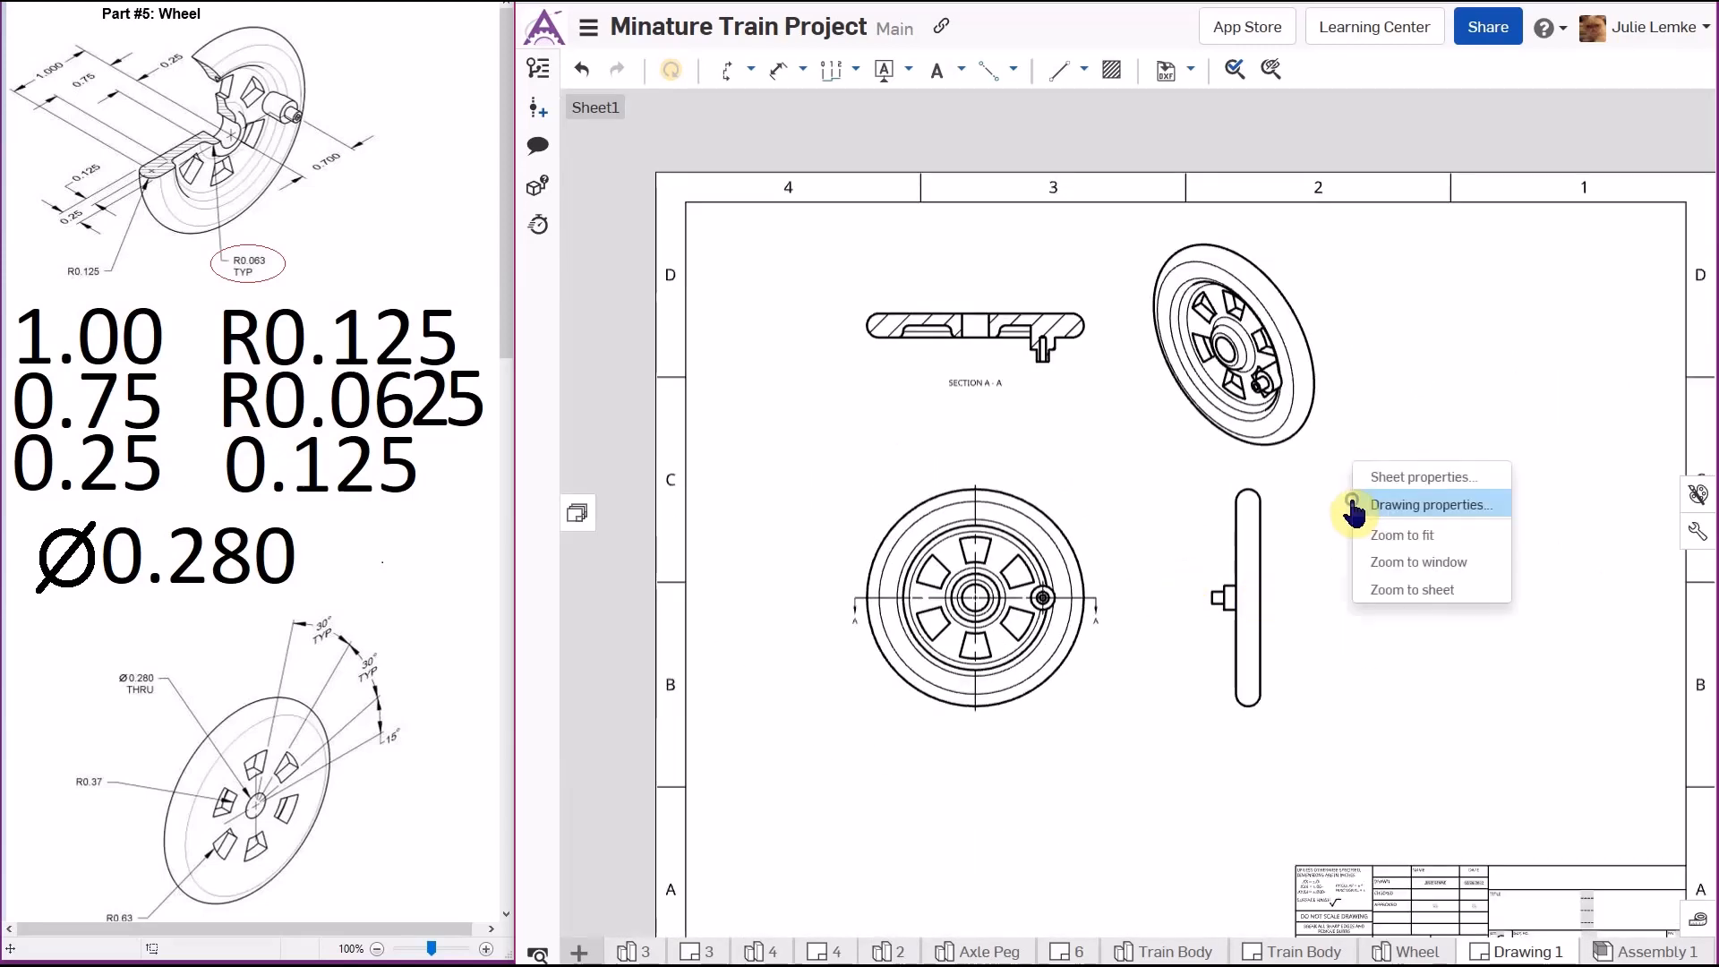
pyautogui.click(1485, 537)
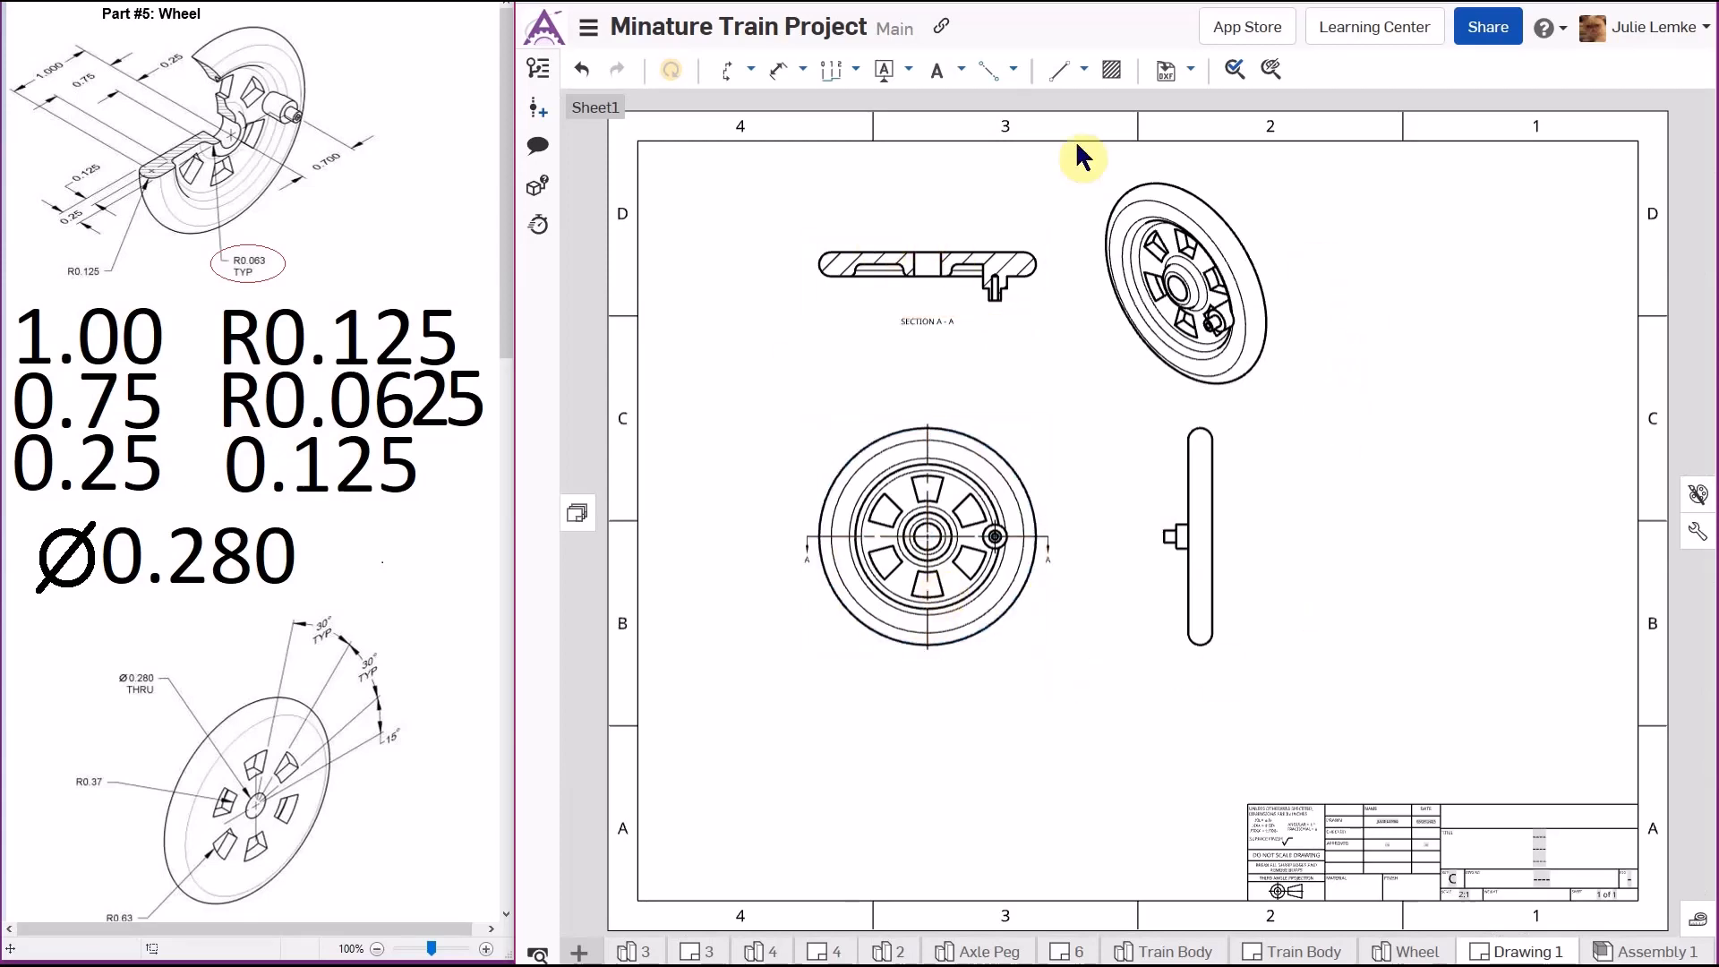
# - Create detail view B at 4:1 around the axle peg end of section A-A, placed at the sheet's upper right
pyautogui.click(750, 72)
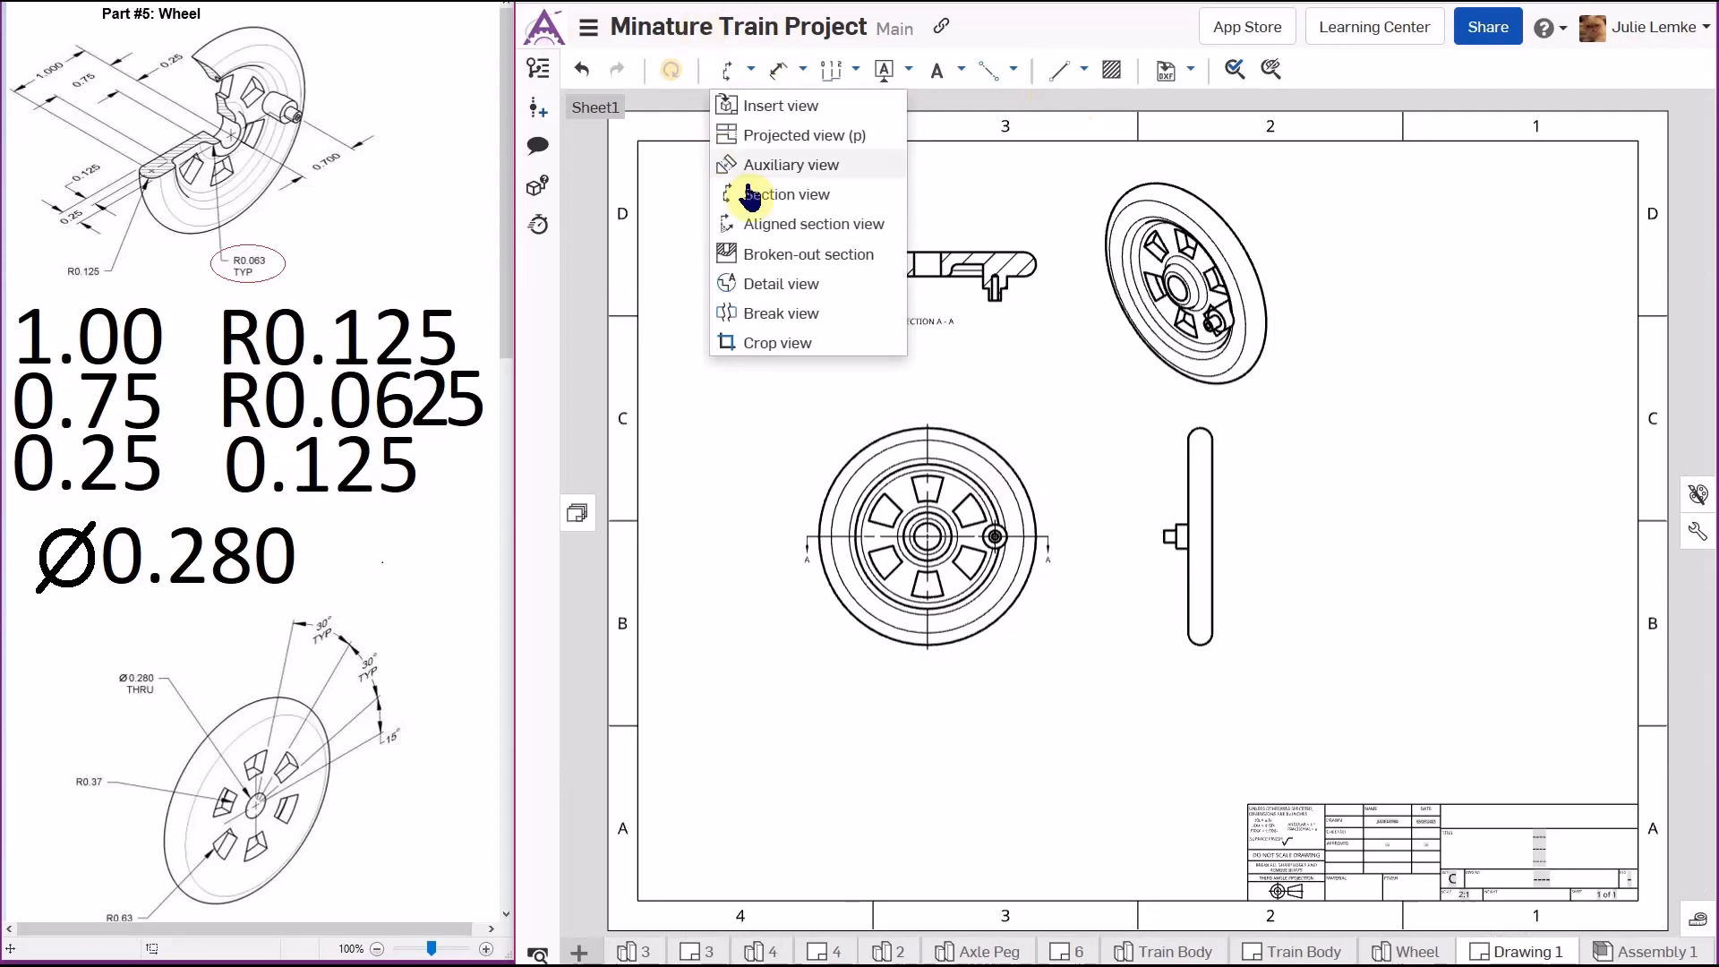
pyautogui.click(831, 286)
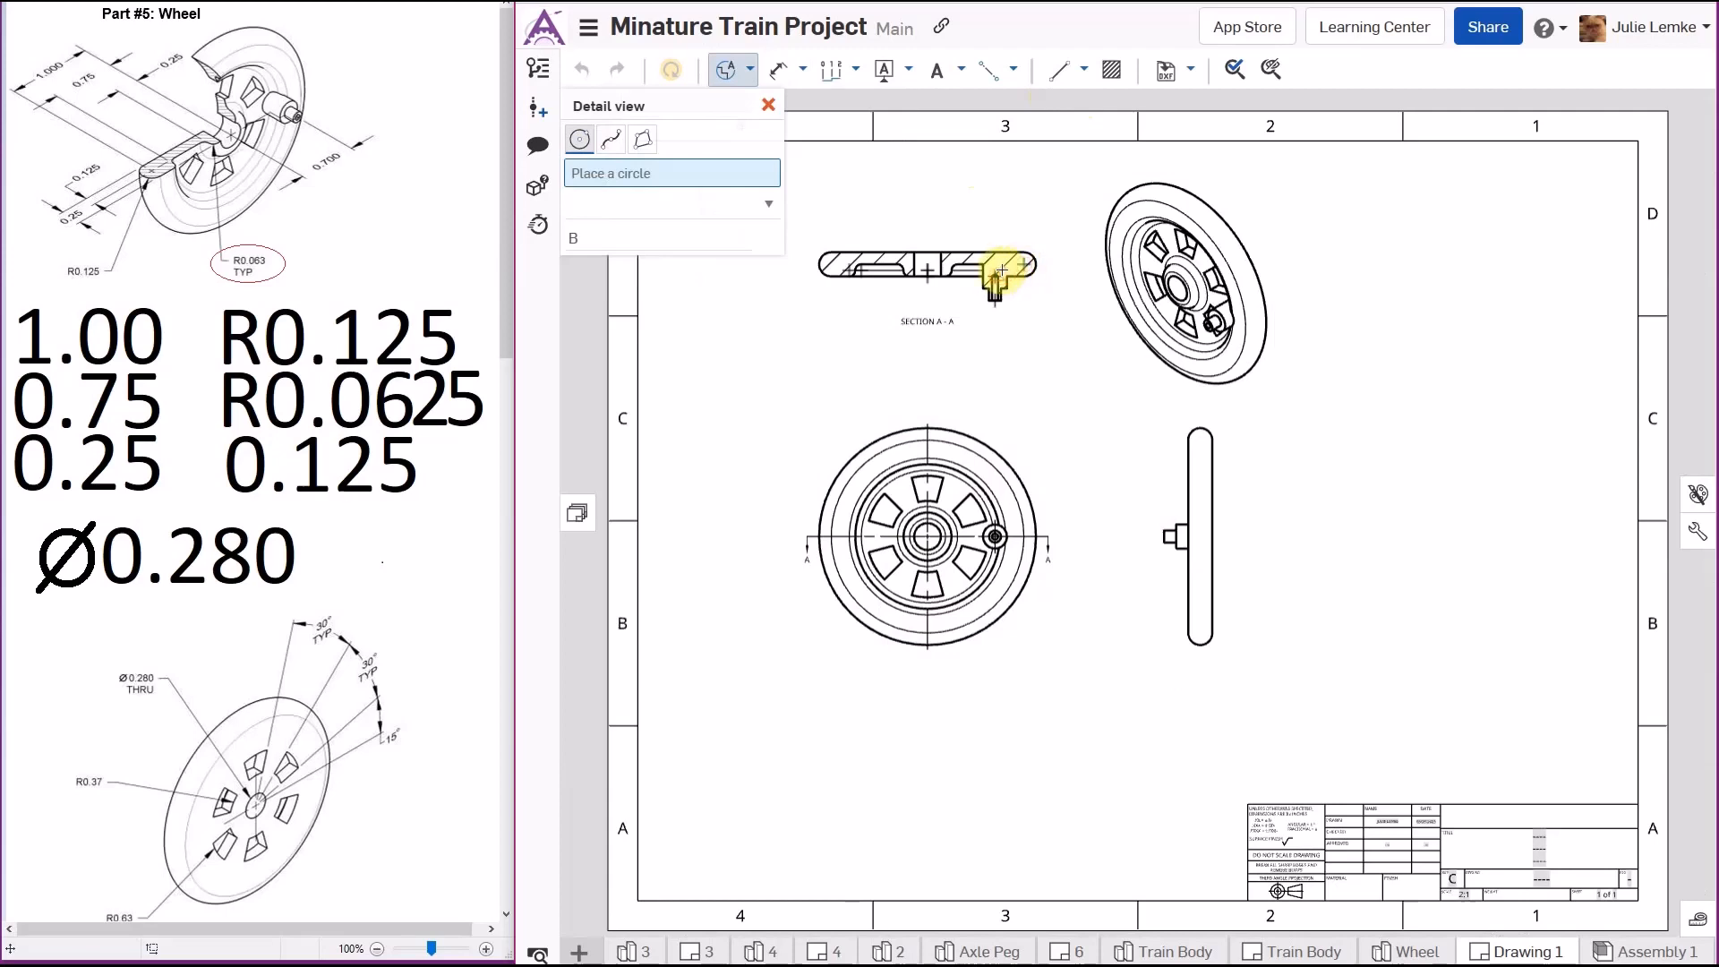
pyautogui.scroll(3, 1009, 271)
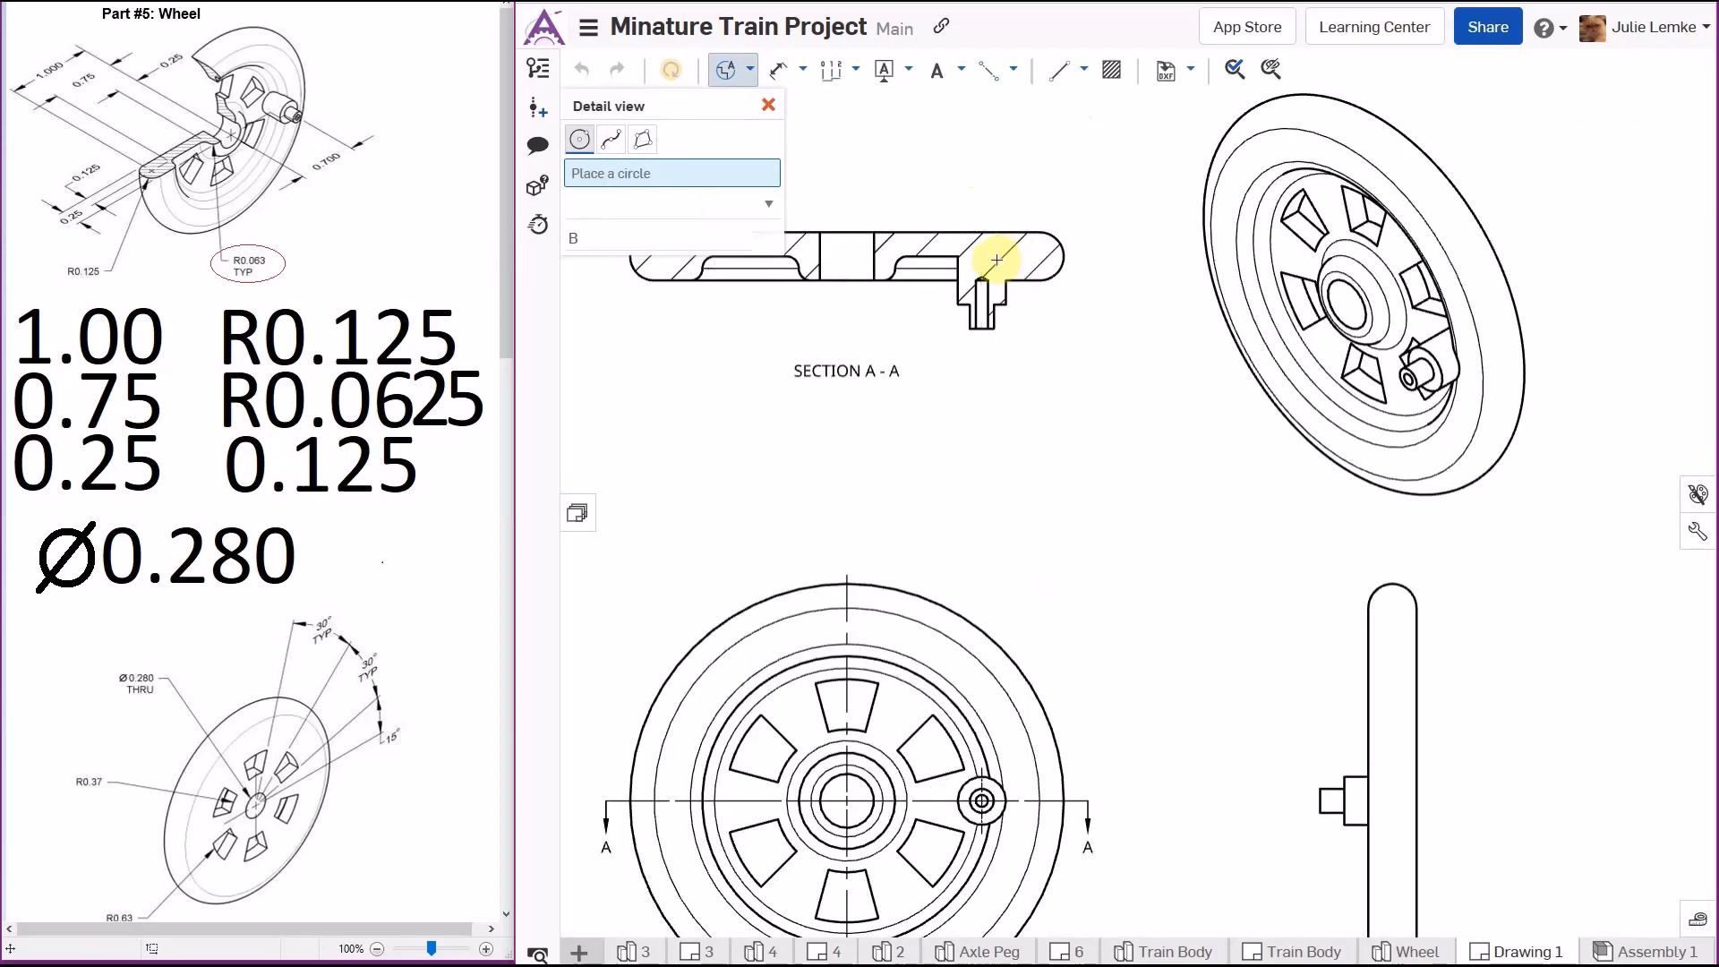
pyautogui.click(996, 264)
pyautogui.click(1071, 334)
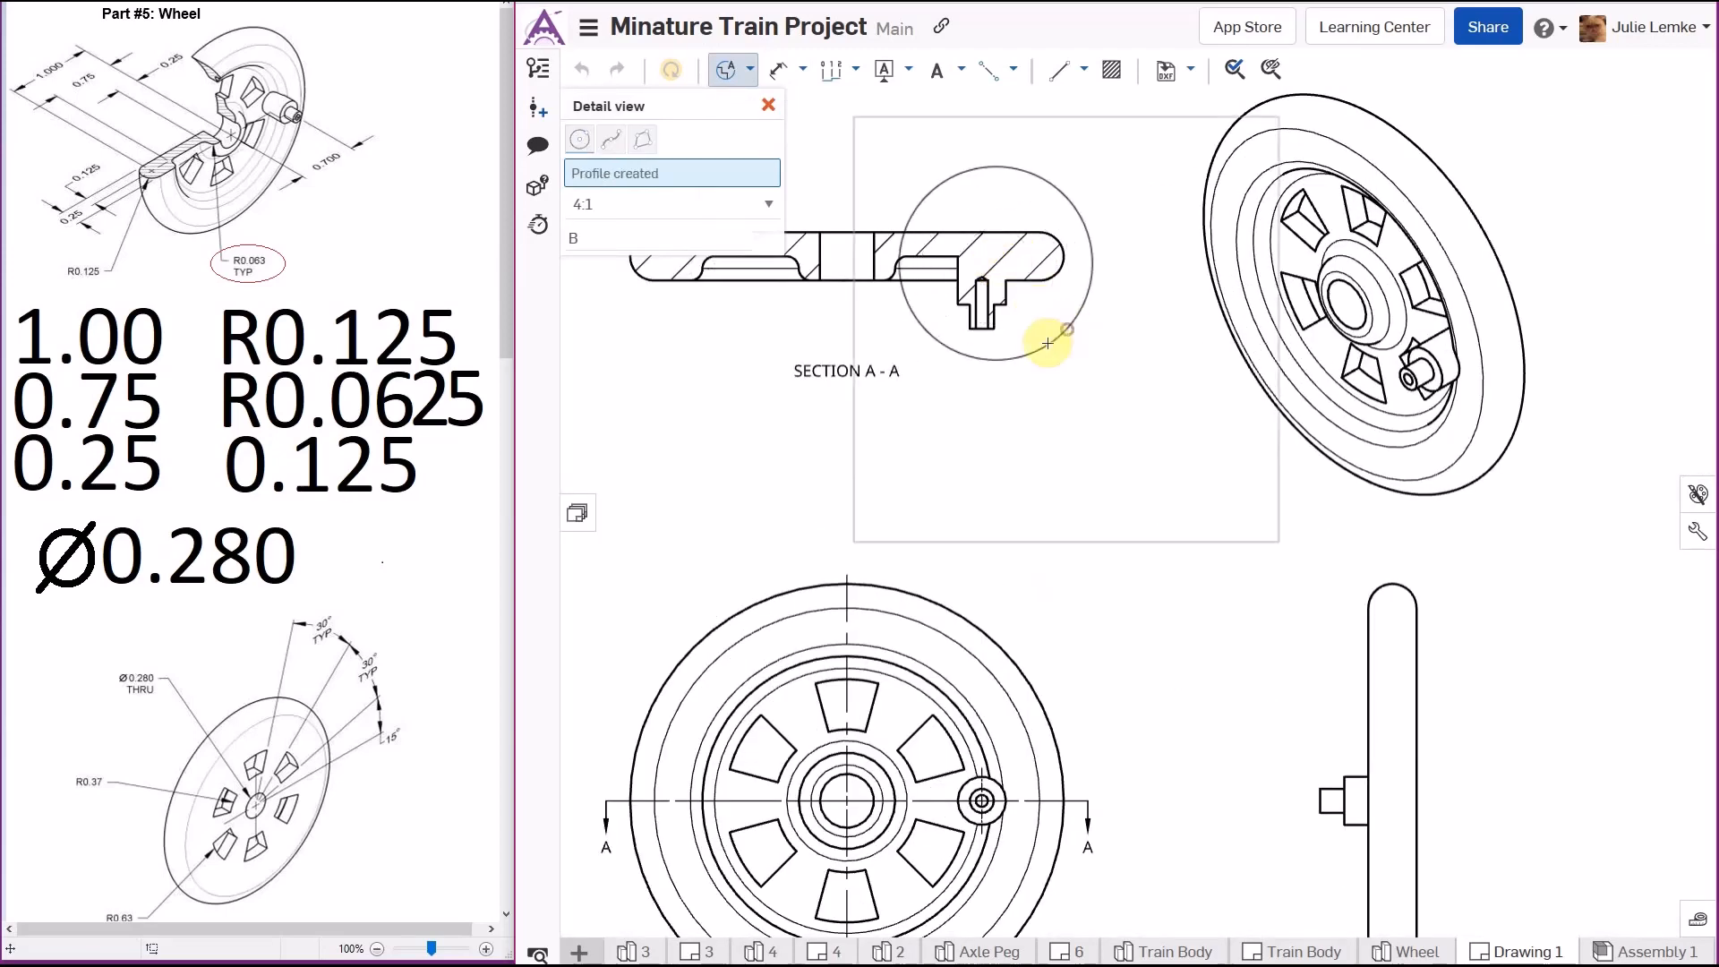
pyautogui.scroll(-2, 991, 384)
pyautogui.scroll(-3, 990, 383)
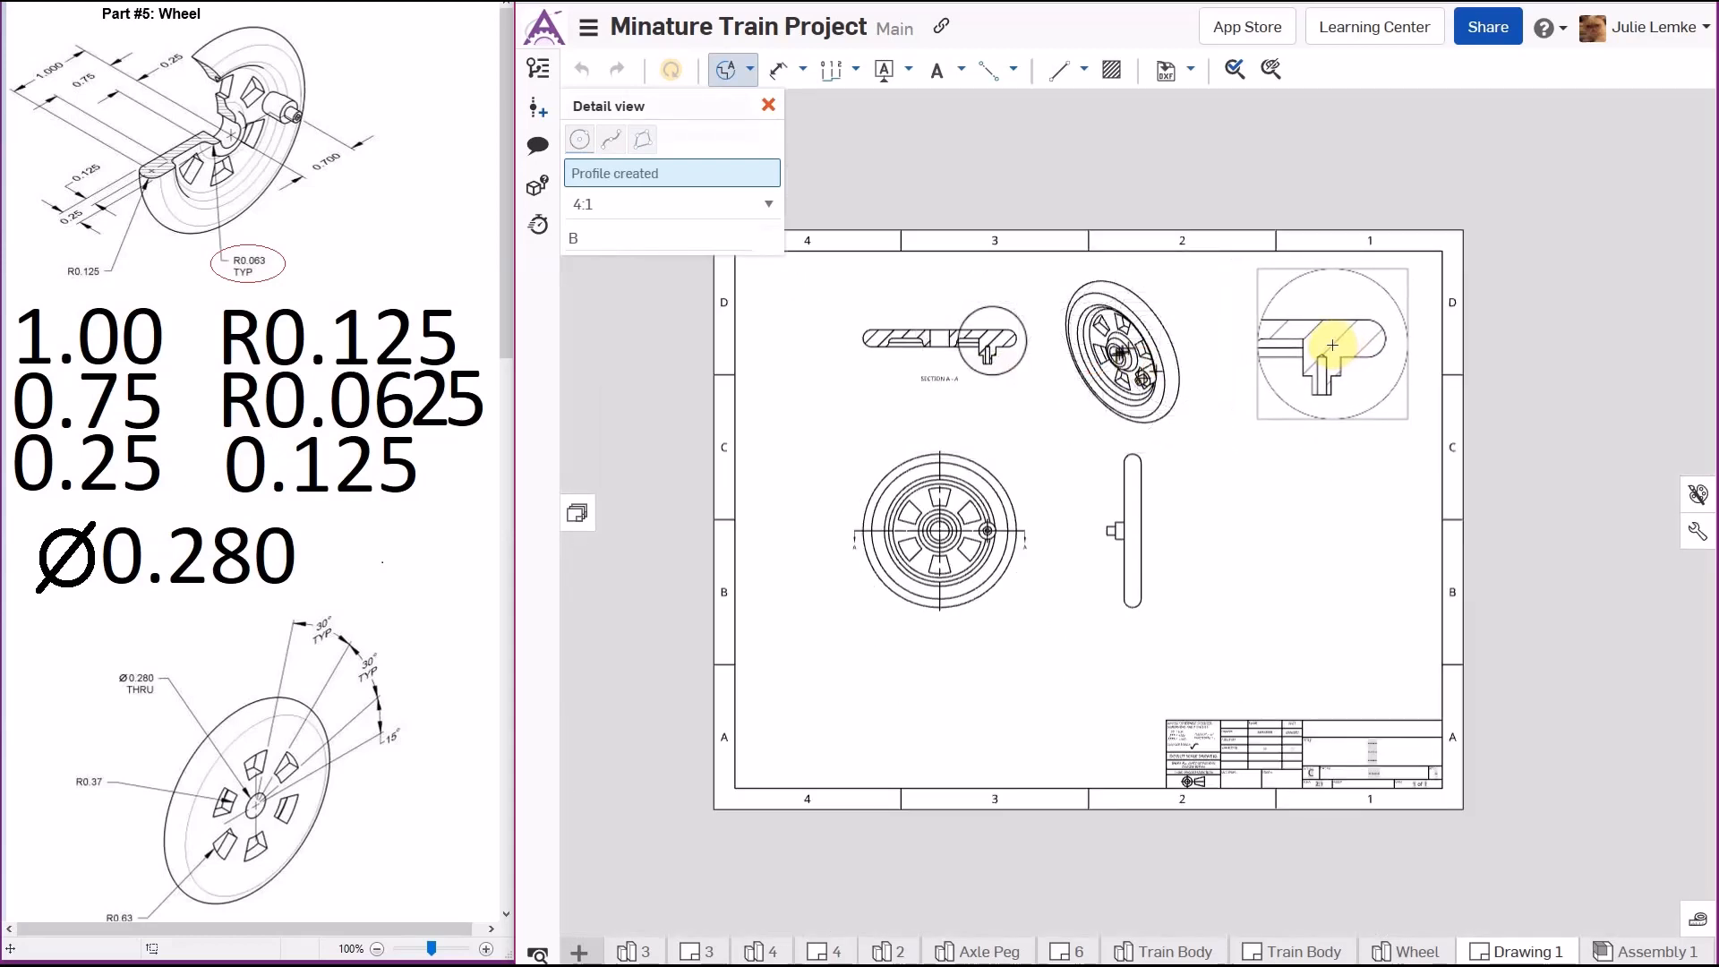
pyautogui.click(1331, 344)
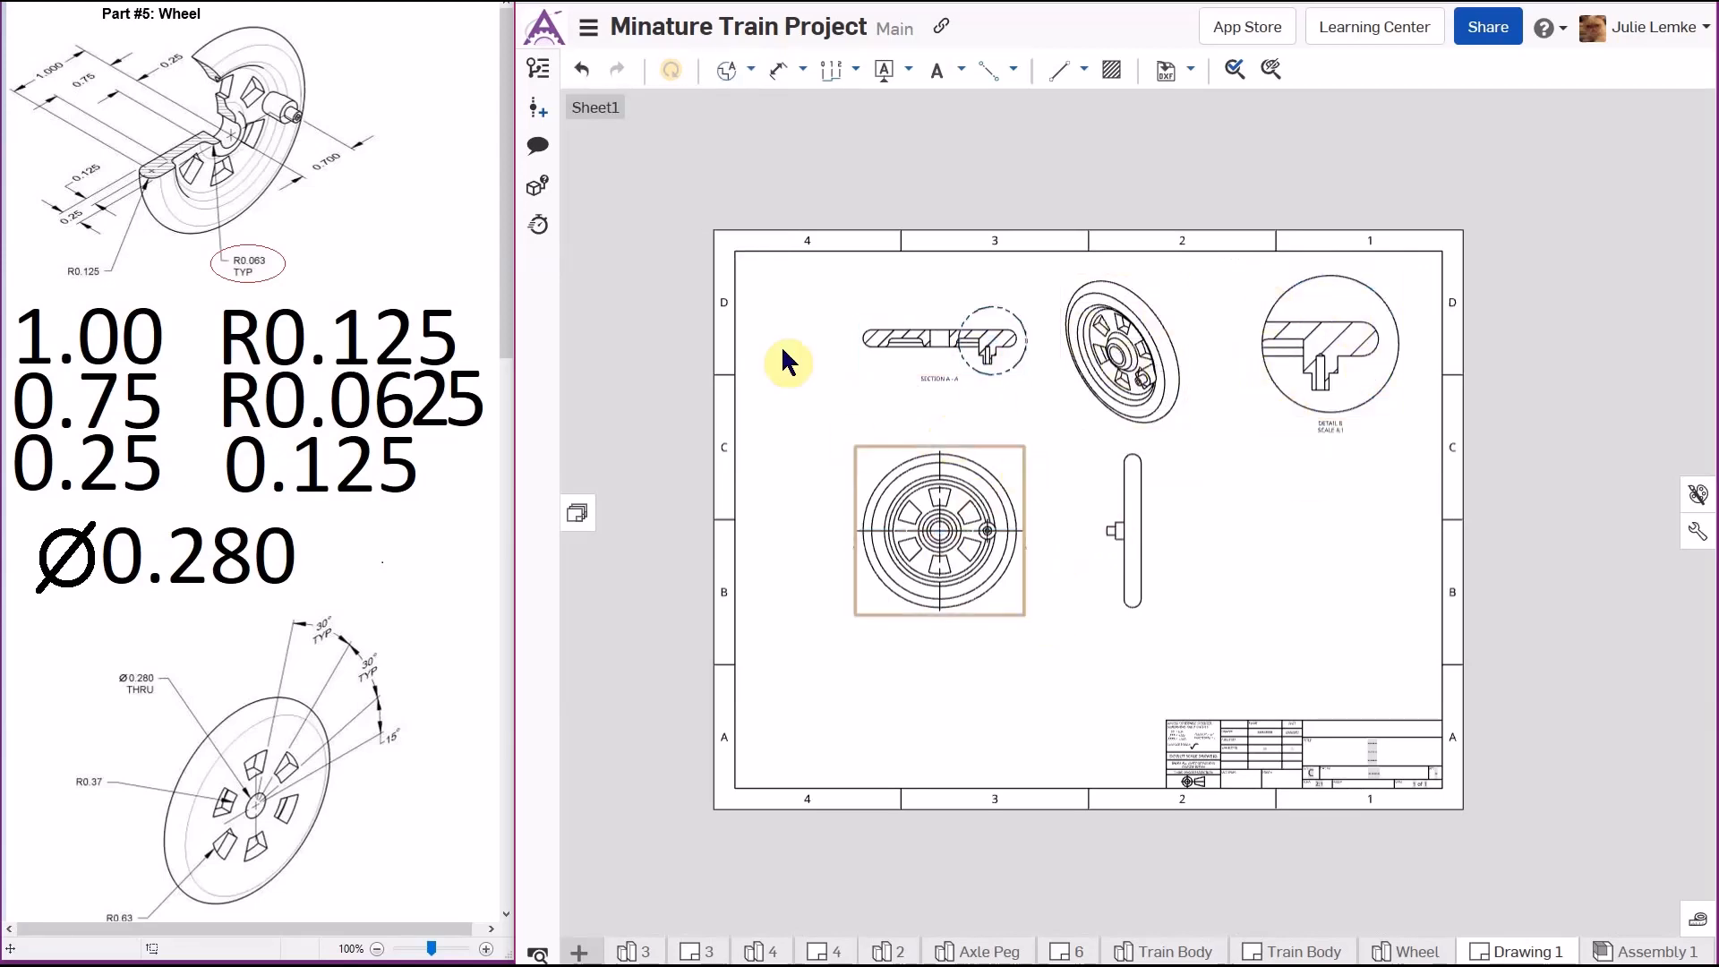
# - Create detail view C at 4:1 around the axle peg hole in the front view and place it right of the side view
pyautogui.click(724, 72)
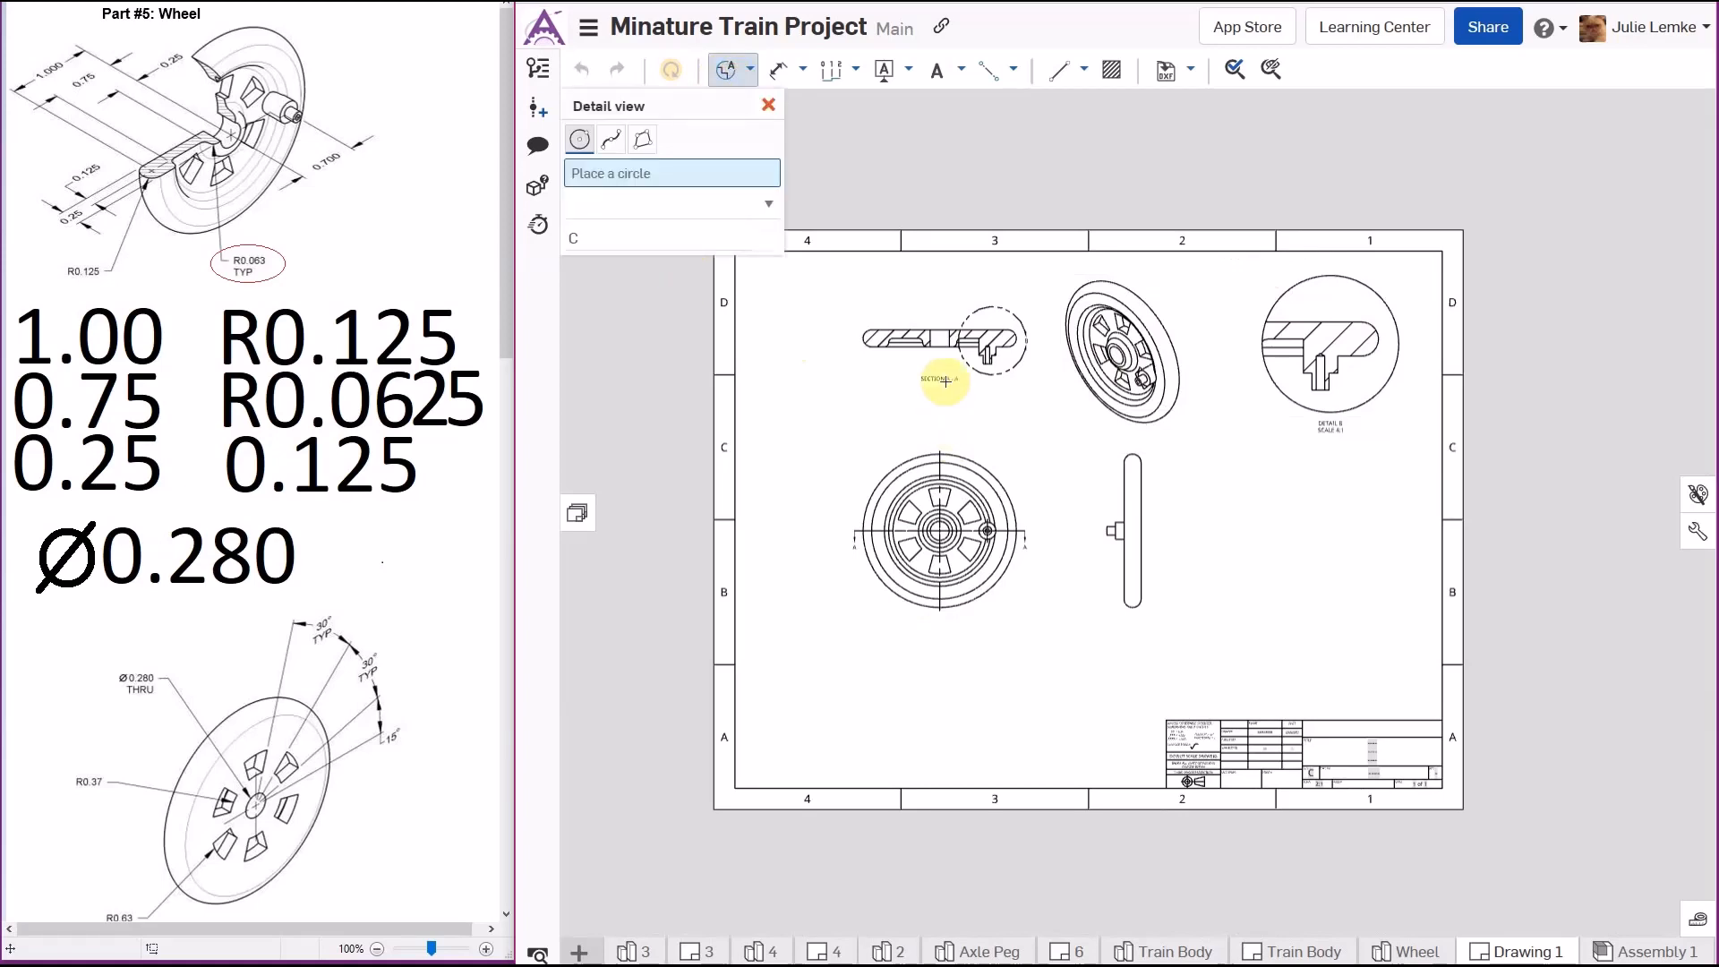
pyautogui.scroll(5, 1039, 573)
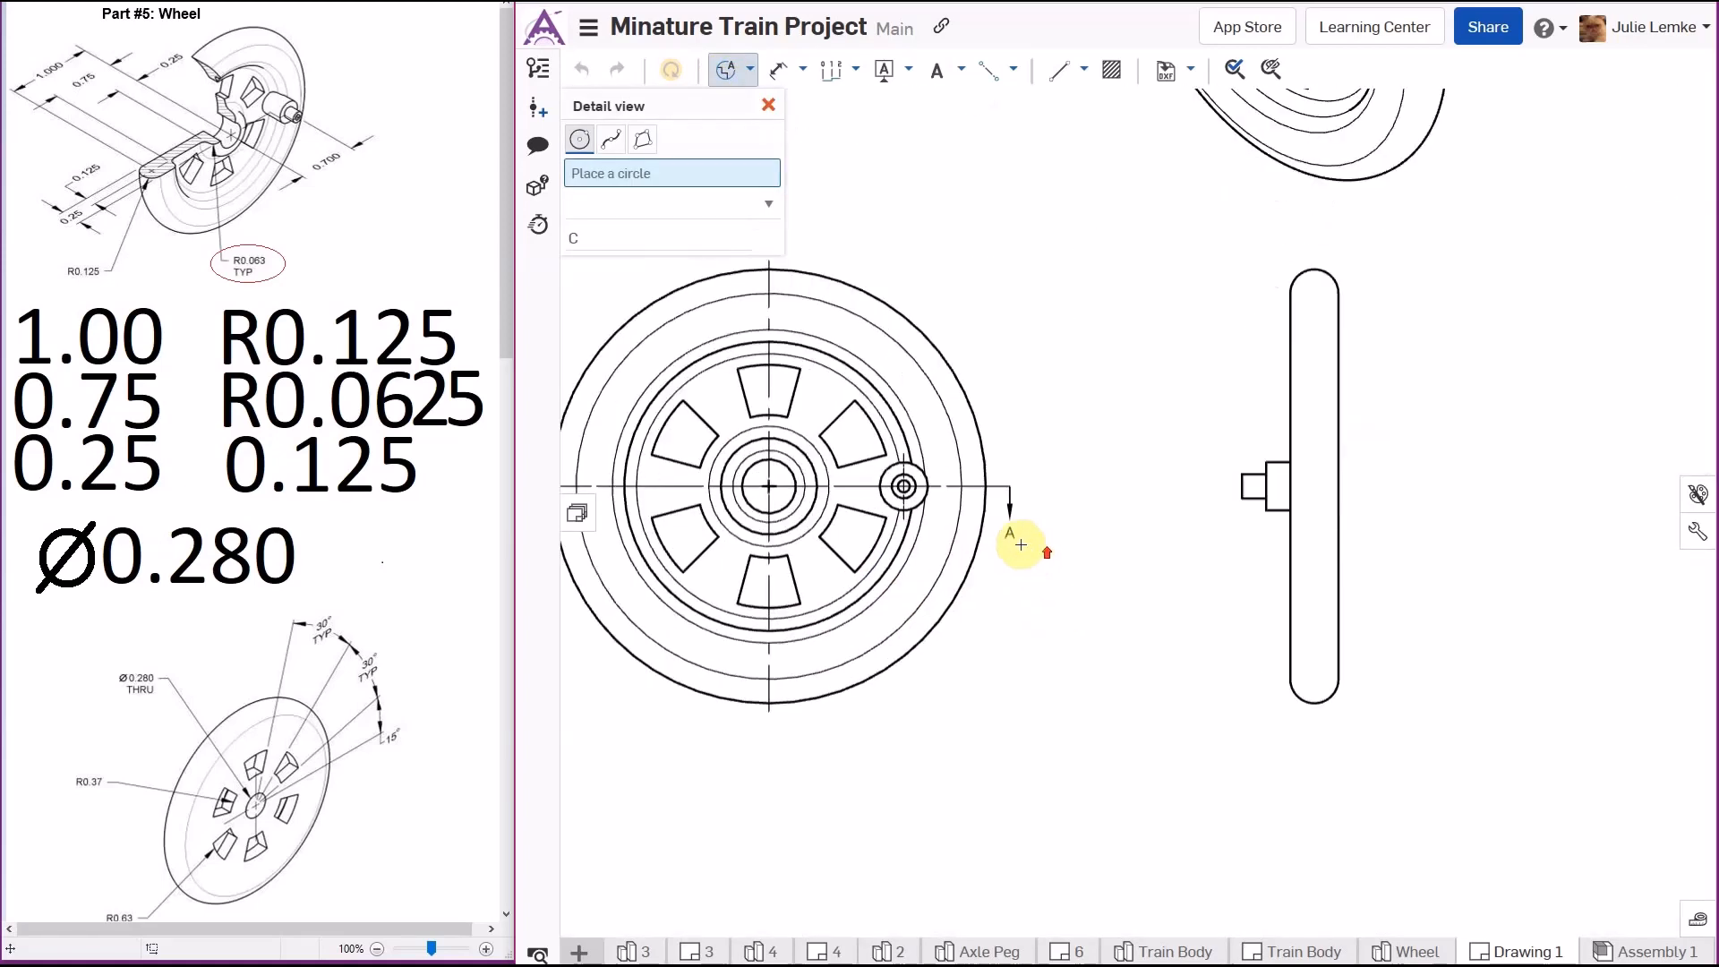
pyautogui.click(950, 484)
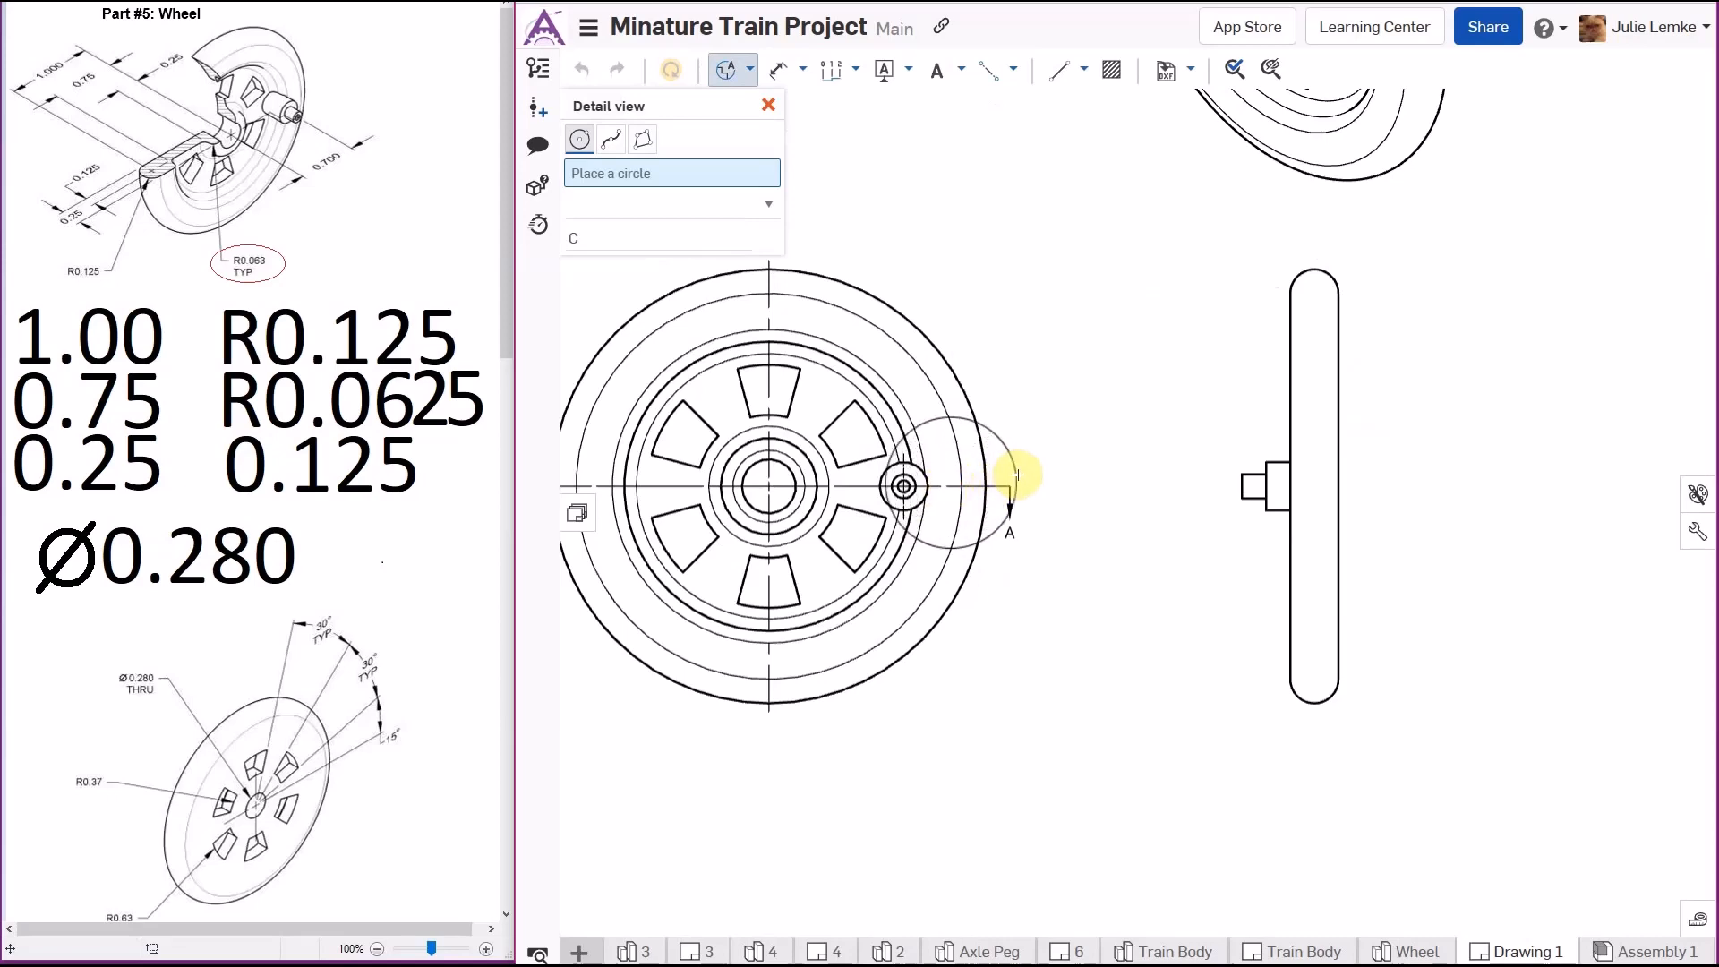
pyautogui.click(1029, 475)
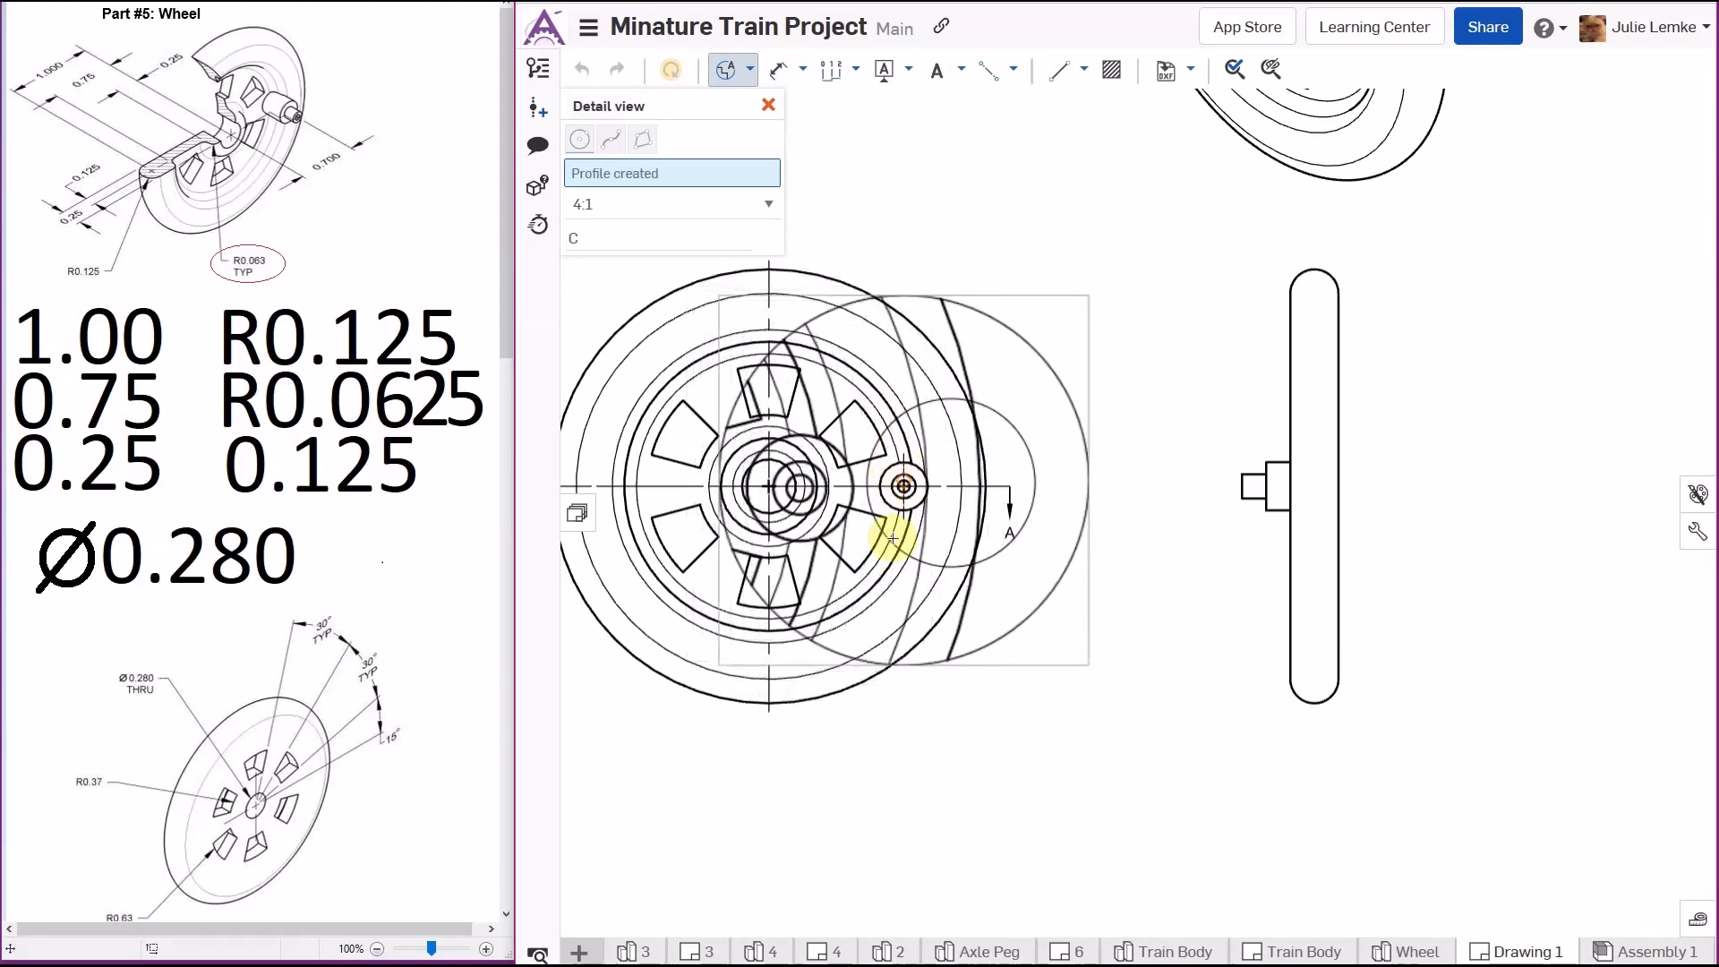
pyautogui.scroll(-3, 904, 488)
pyautogui.scroll(-3, 927, 495)
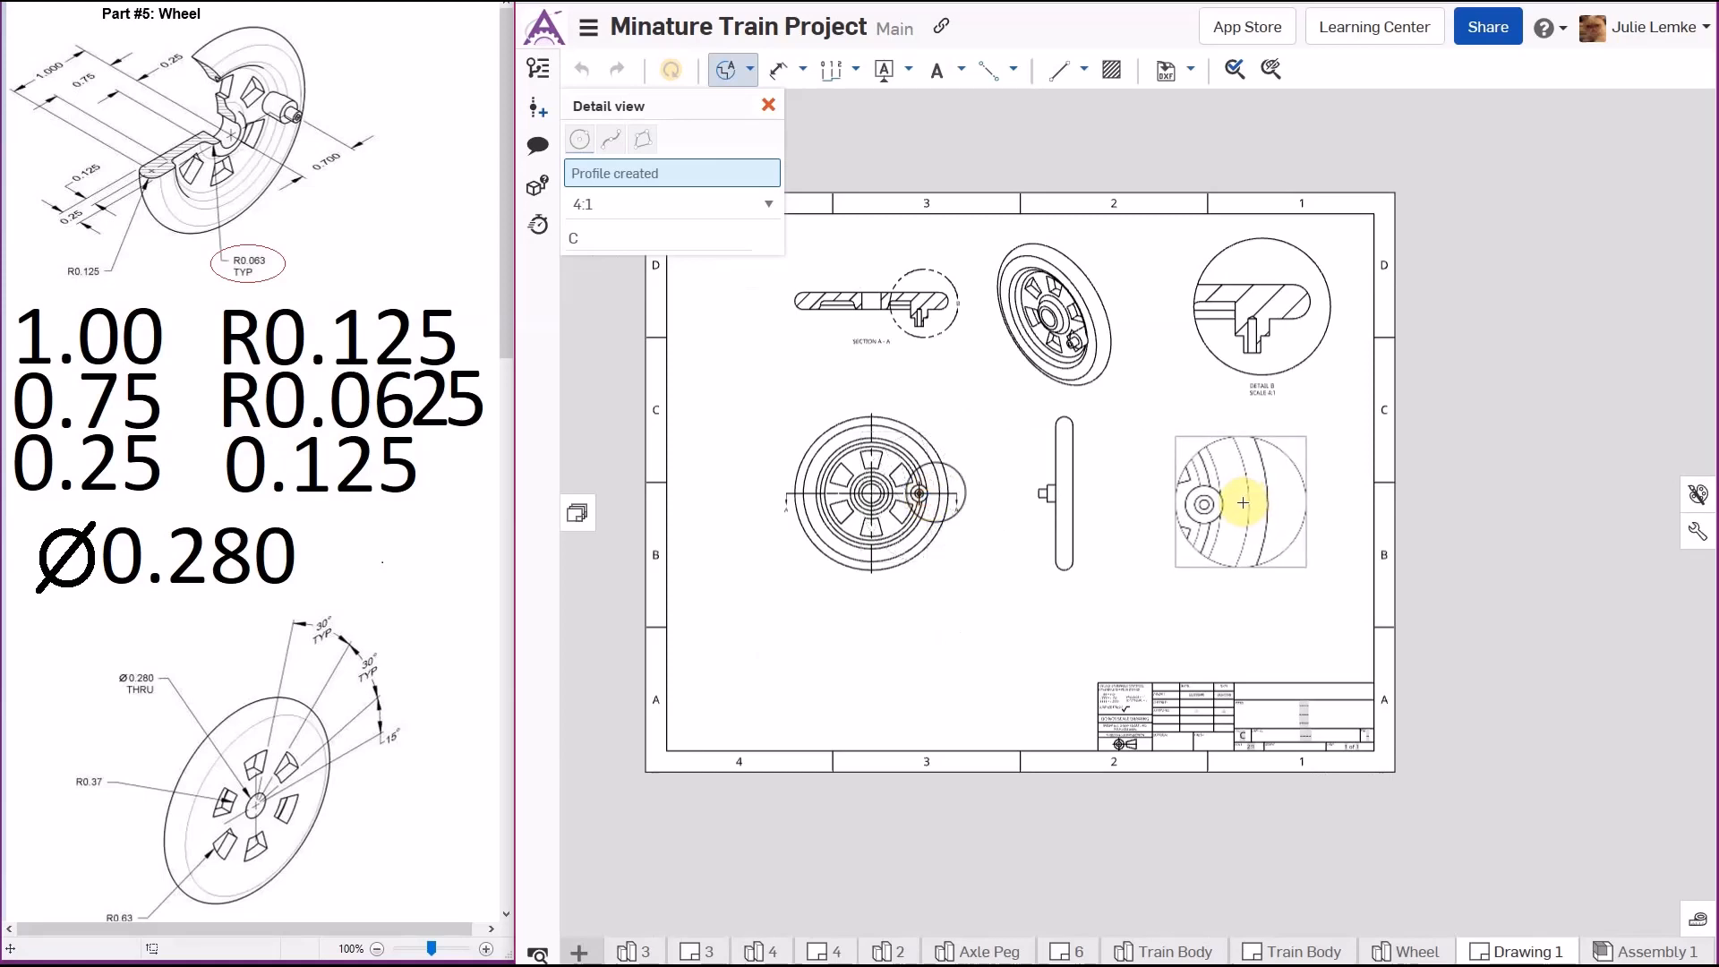
pyautogui.click(1245, 501)
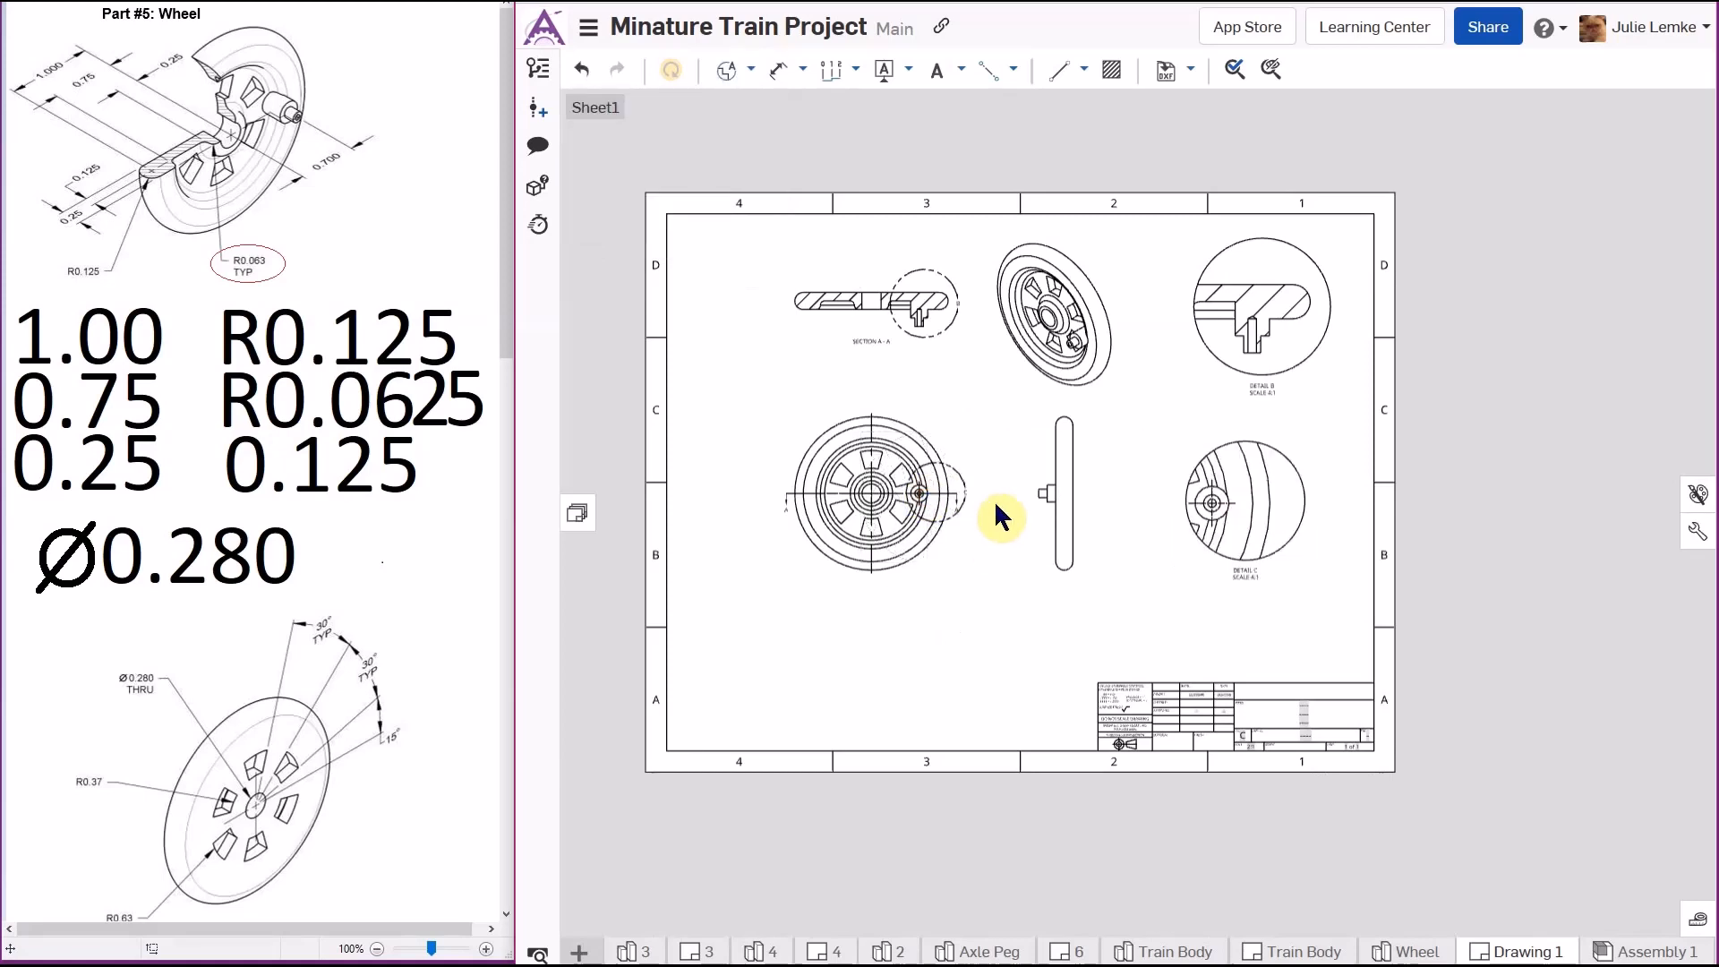
# - Adjust the position of detail circle C on the front view so it centers on the peg hole
pyautogui.scroll(5, 976, 541)
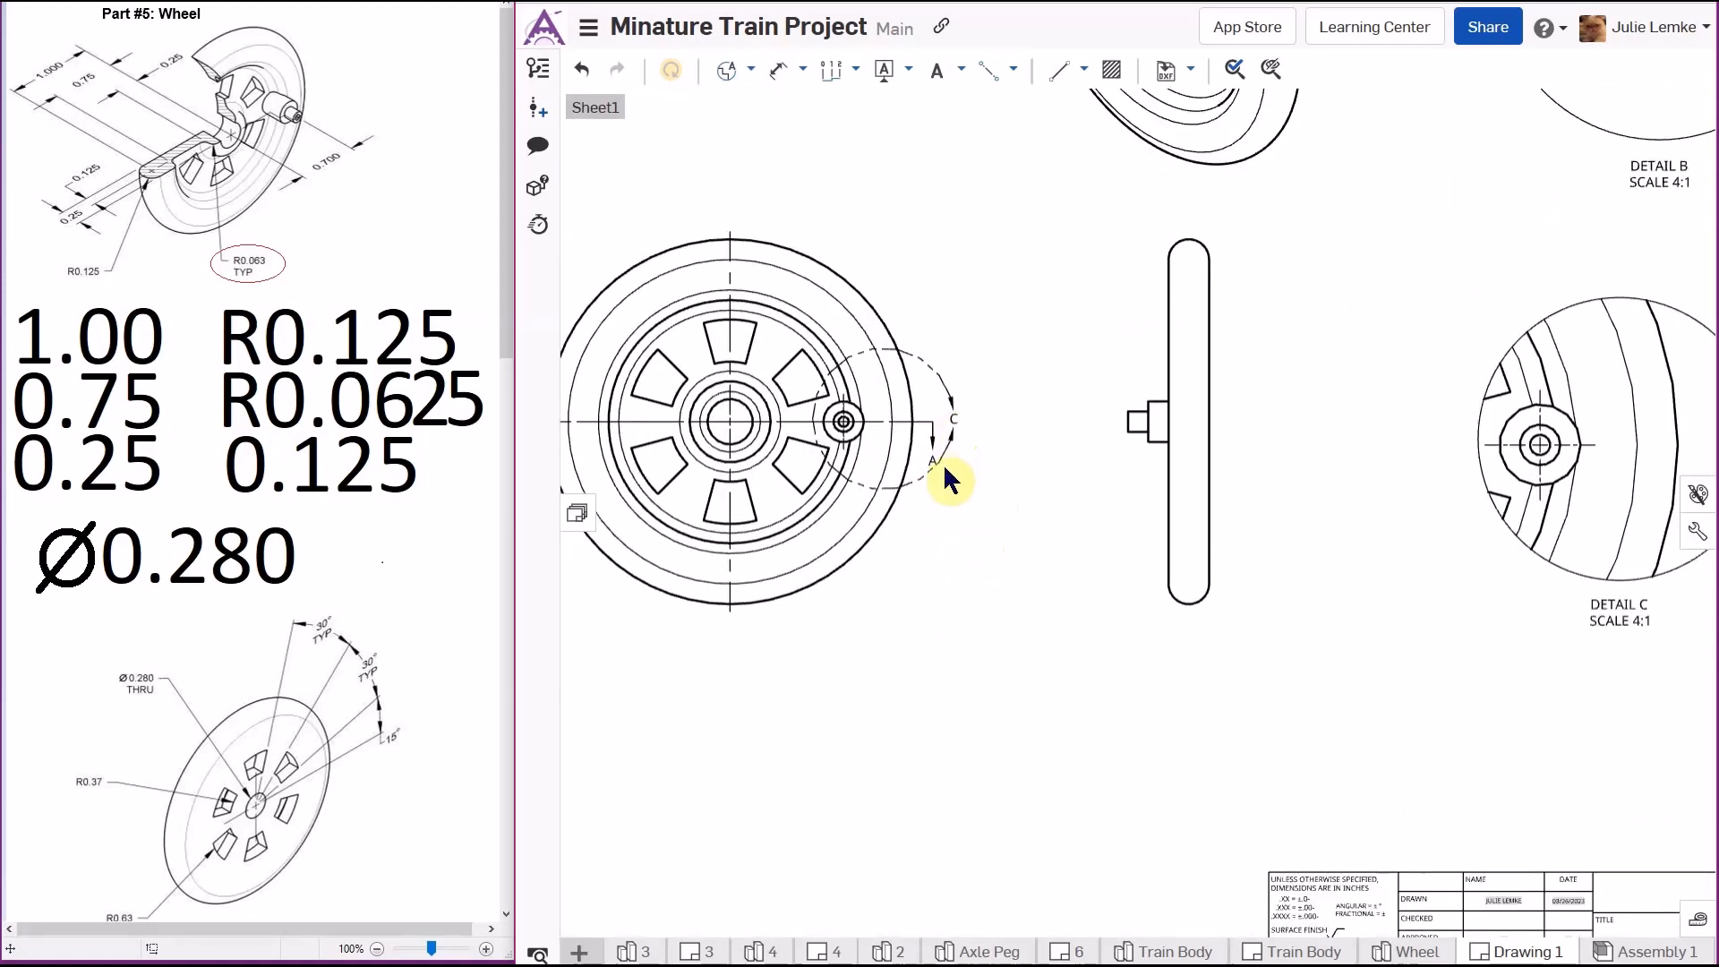
pyautogui.moveTo(956, 400)
pyautogui.mouseDown()
pyautogui.moveTo(959, 355)
pyautogui.moveTo(913, 326)
pyautogui.moveTo(901, 360)
pyautogui.moveTo(925, 347)
pyautogui.mouseUp()
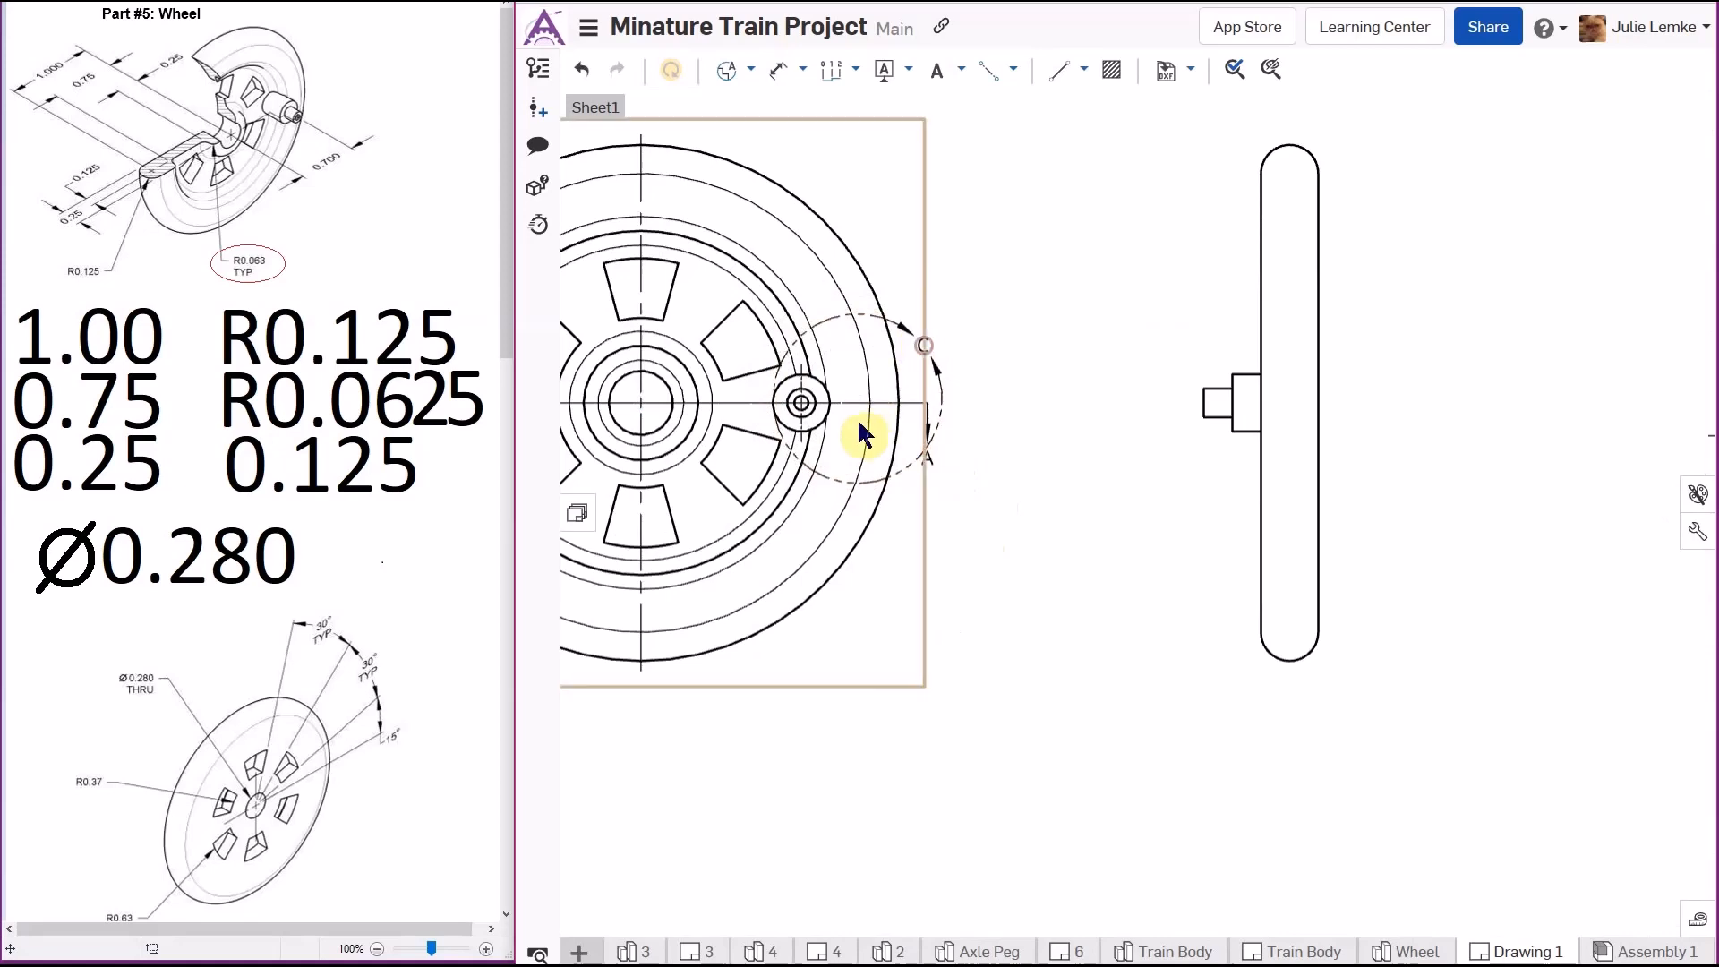
pyautogui.scroll(-3, 868, 421)
pyautogui.scroll(2, 877, 423)
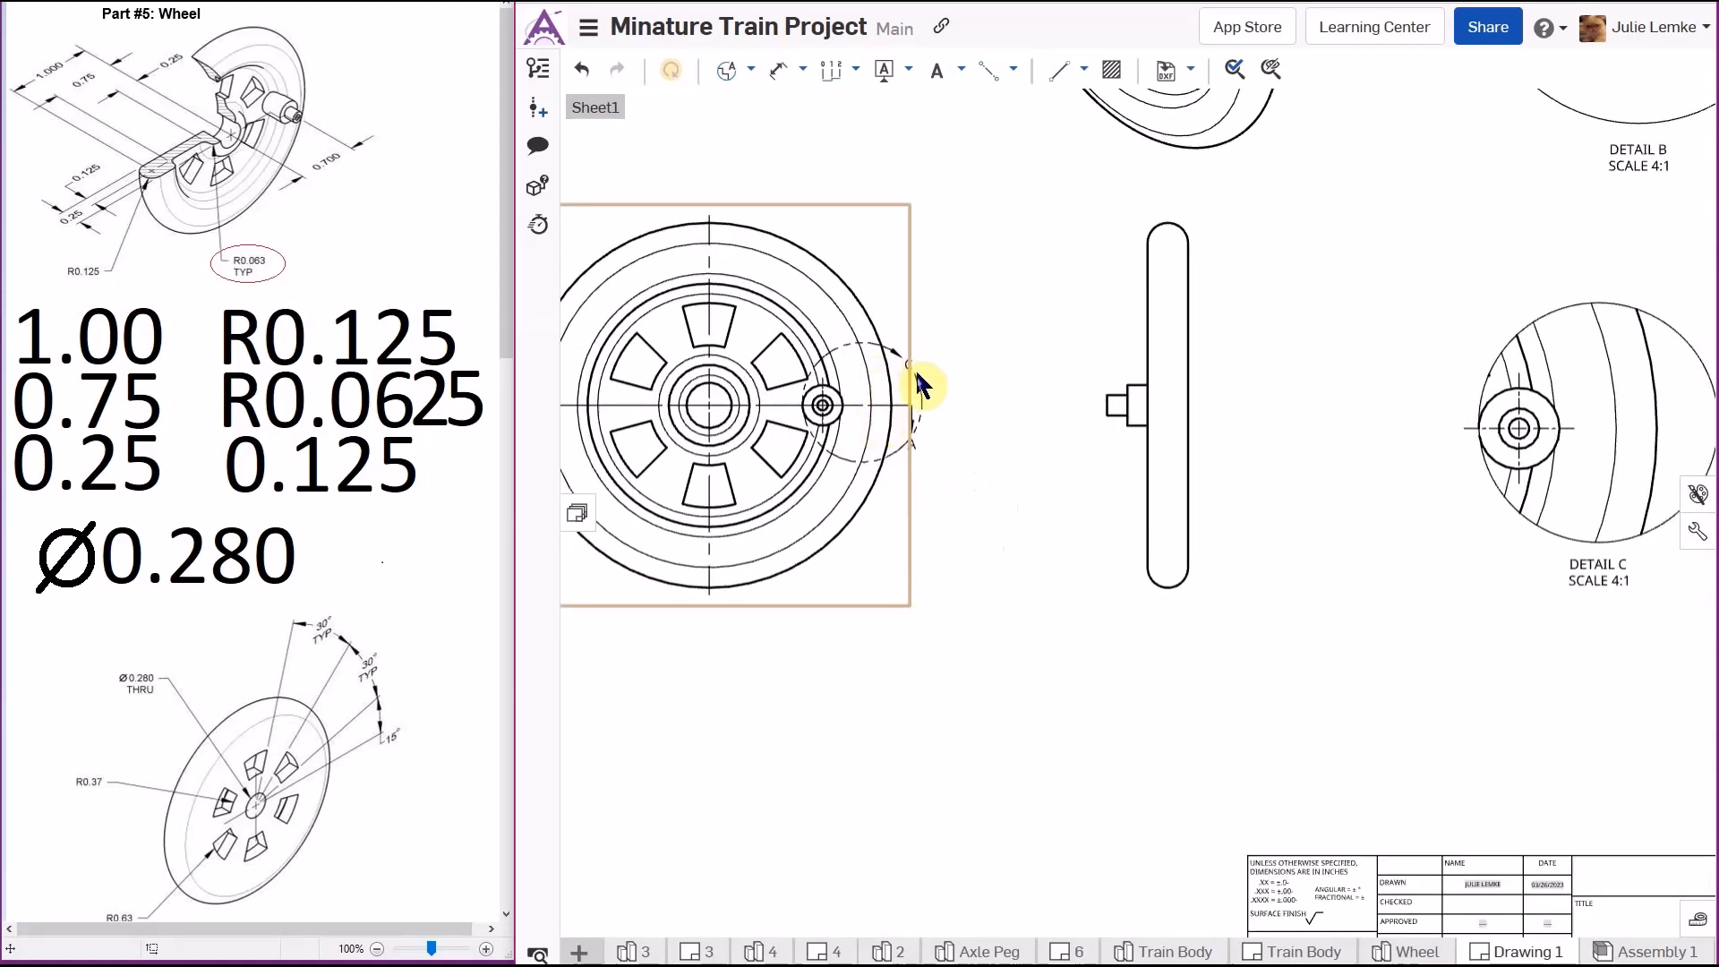
pyautogui.moveTo(861, 404); pyautogui.dragTo(850, 405)
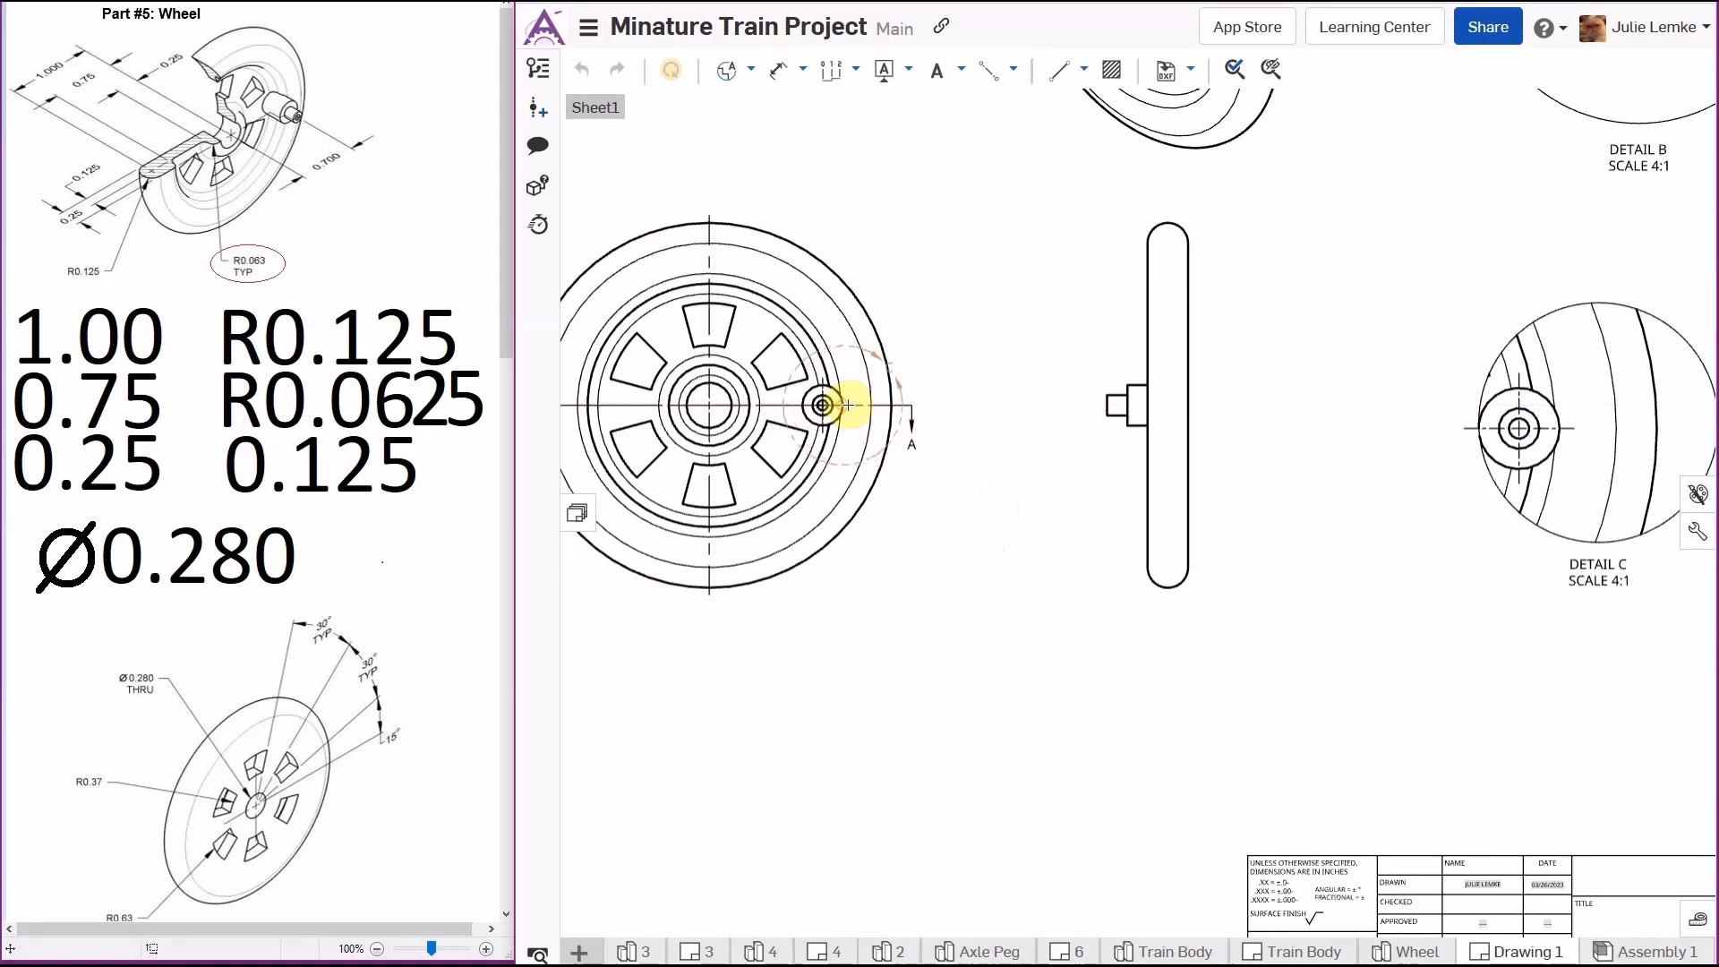
pyautogui.moveTo(851, 405); pyautogui.dragTo(852, 404)
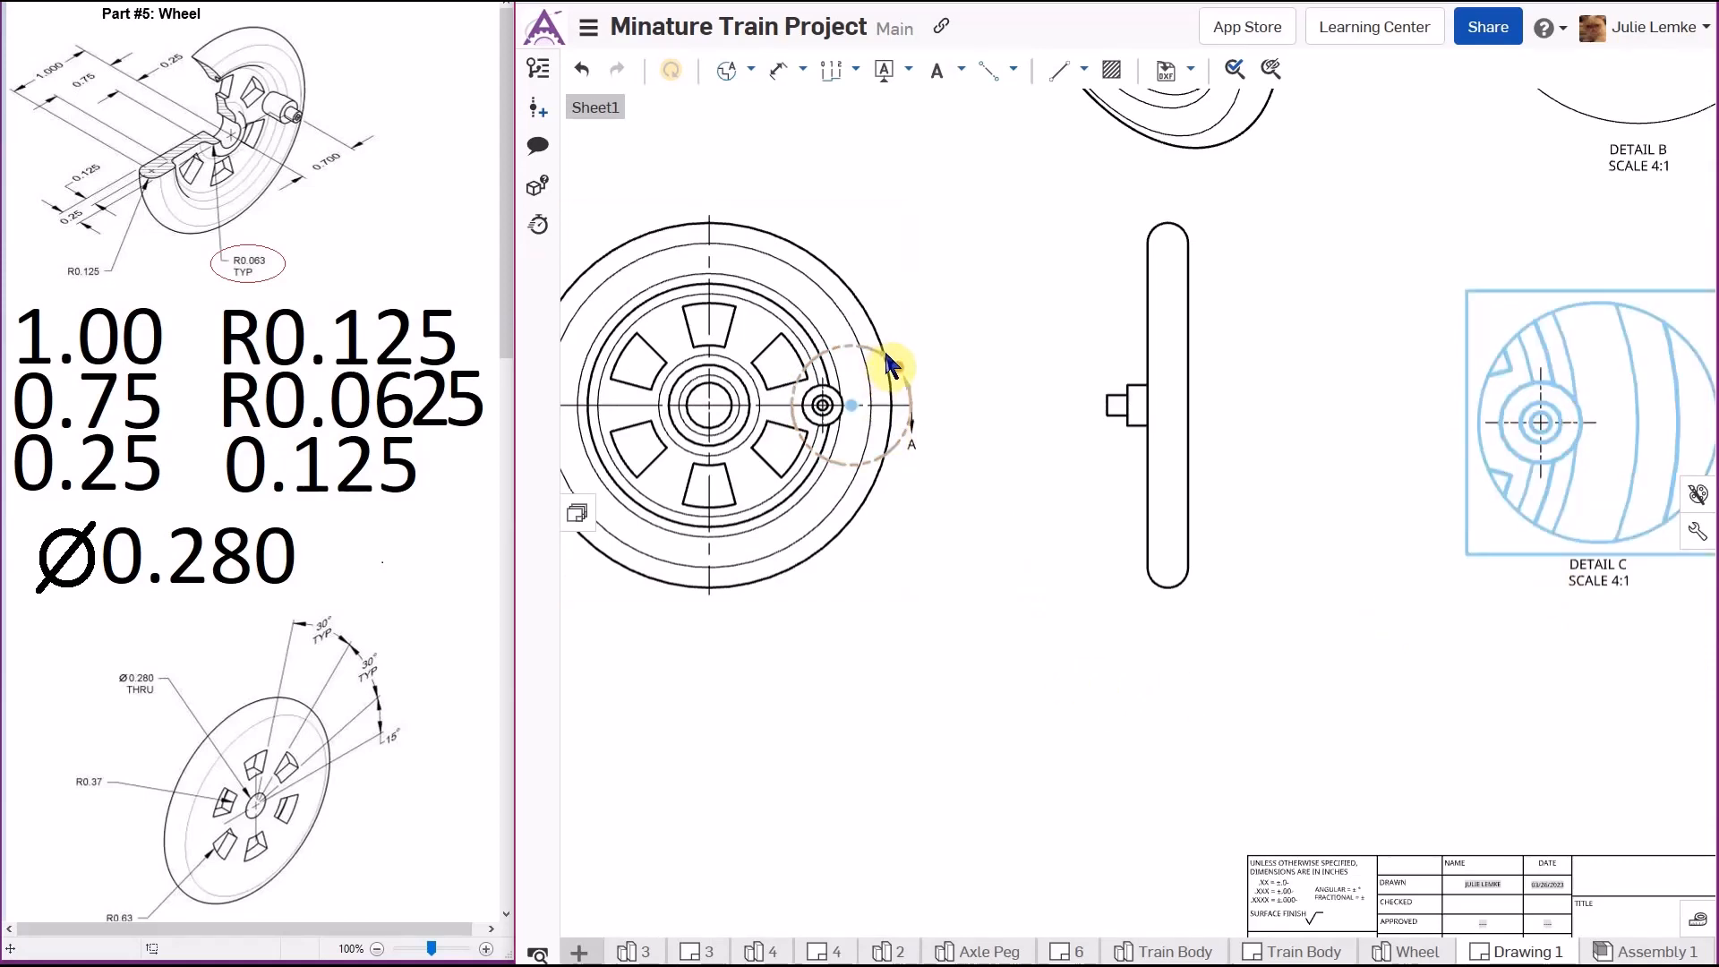
pyautogui.scroll(-5, 889, 363)
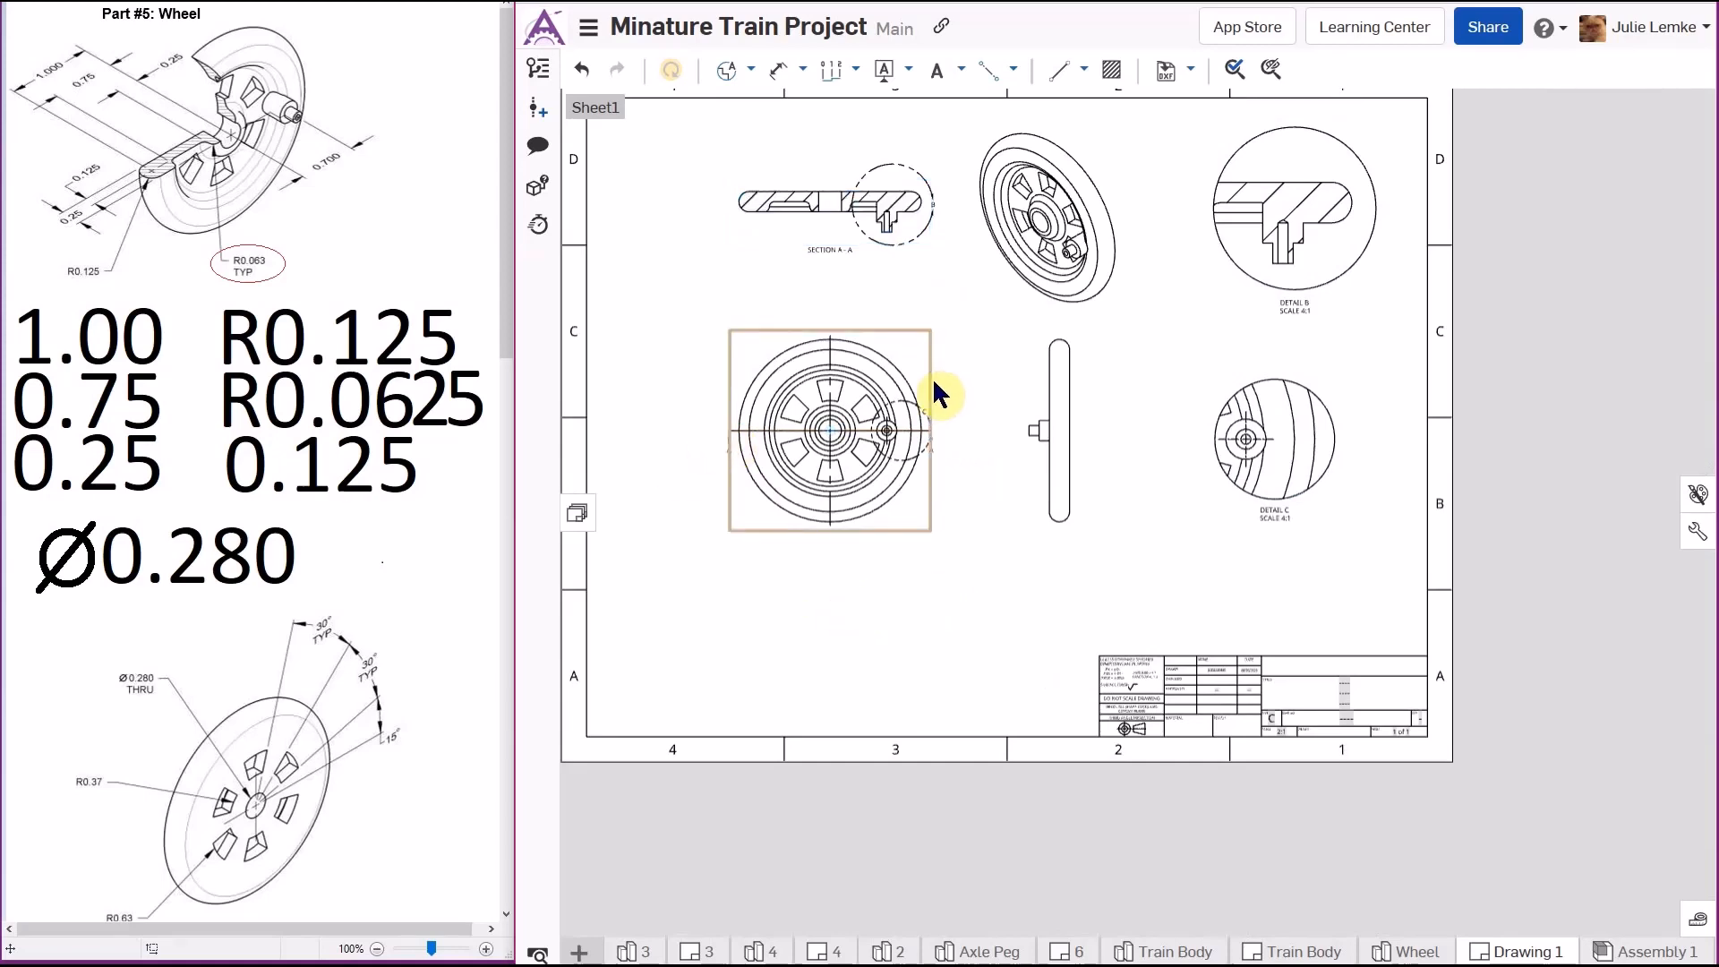
# - Nudge the side view slightly left and reposition detail view C to its right, below detail B
pyautogui.moveTo(929, 376)
pyautogui.mouseDown()
pyautogui.moveTo(903, 376)
pyautogui.moveTo(916, 385)
pyautogui.mouseUp()
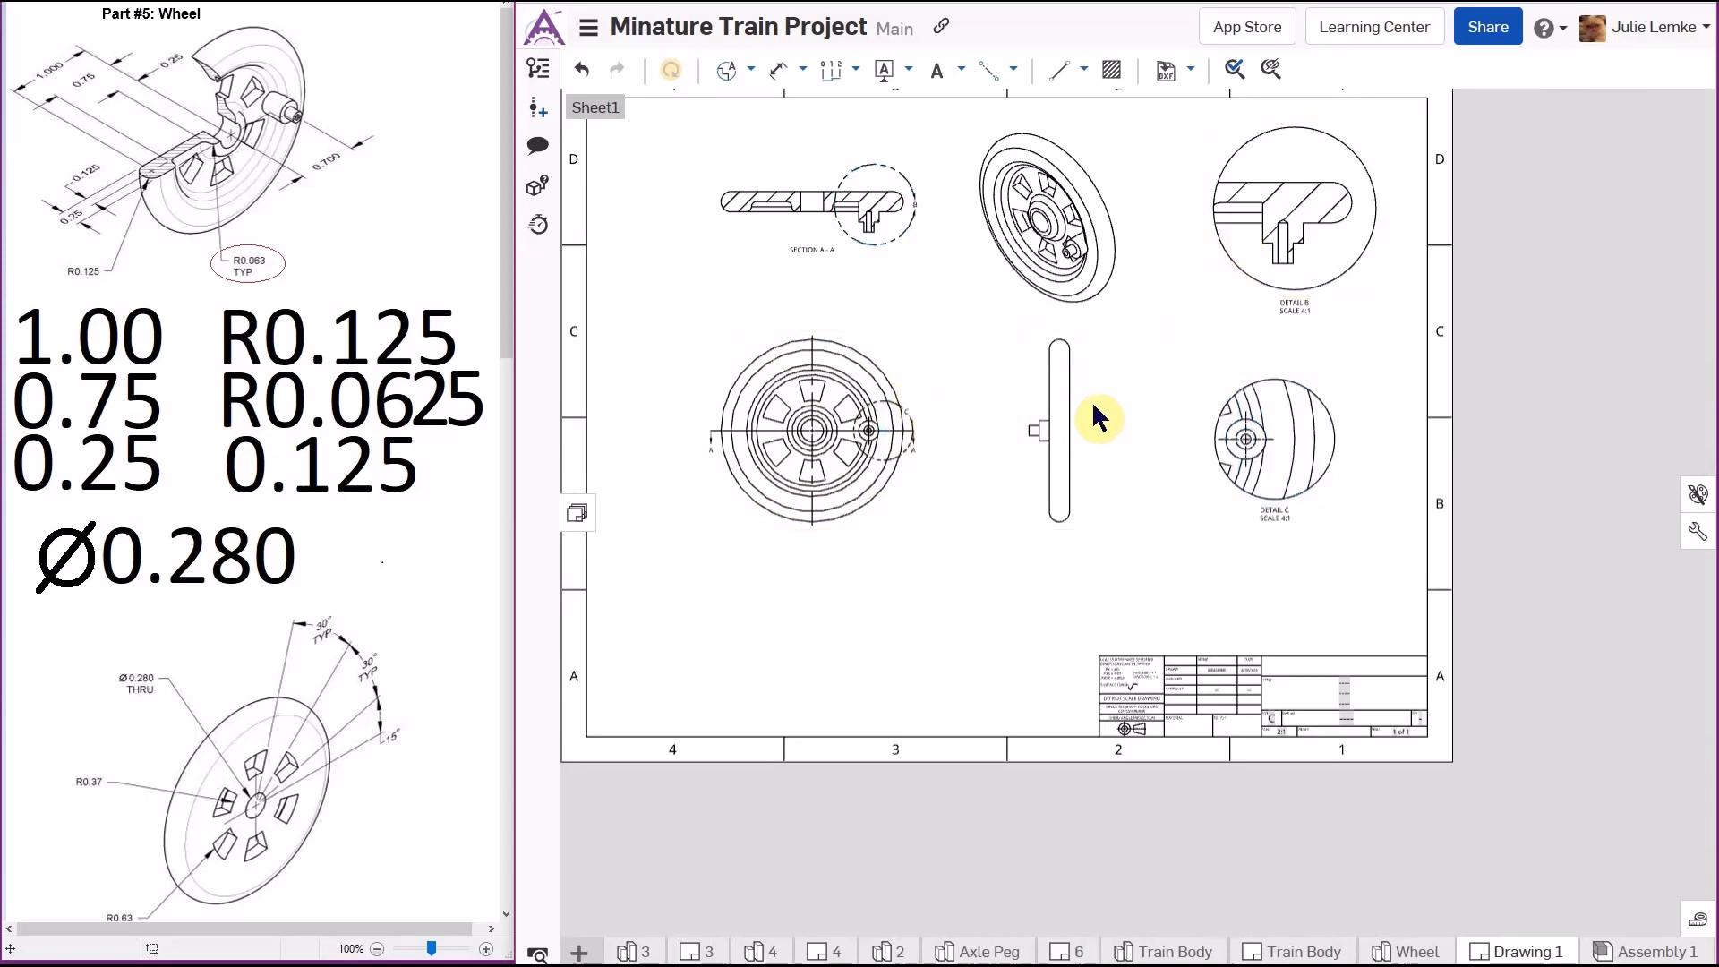
pyautogui.moveTo(1078, 414); pyautogui.dragTo(1047, 400)
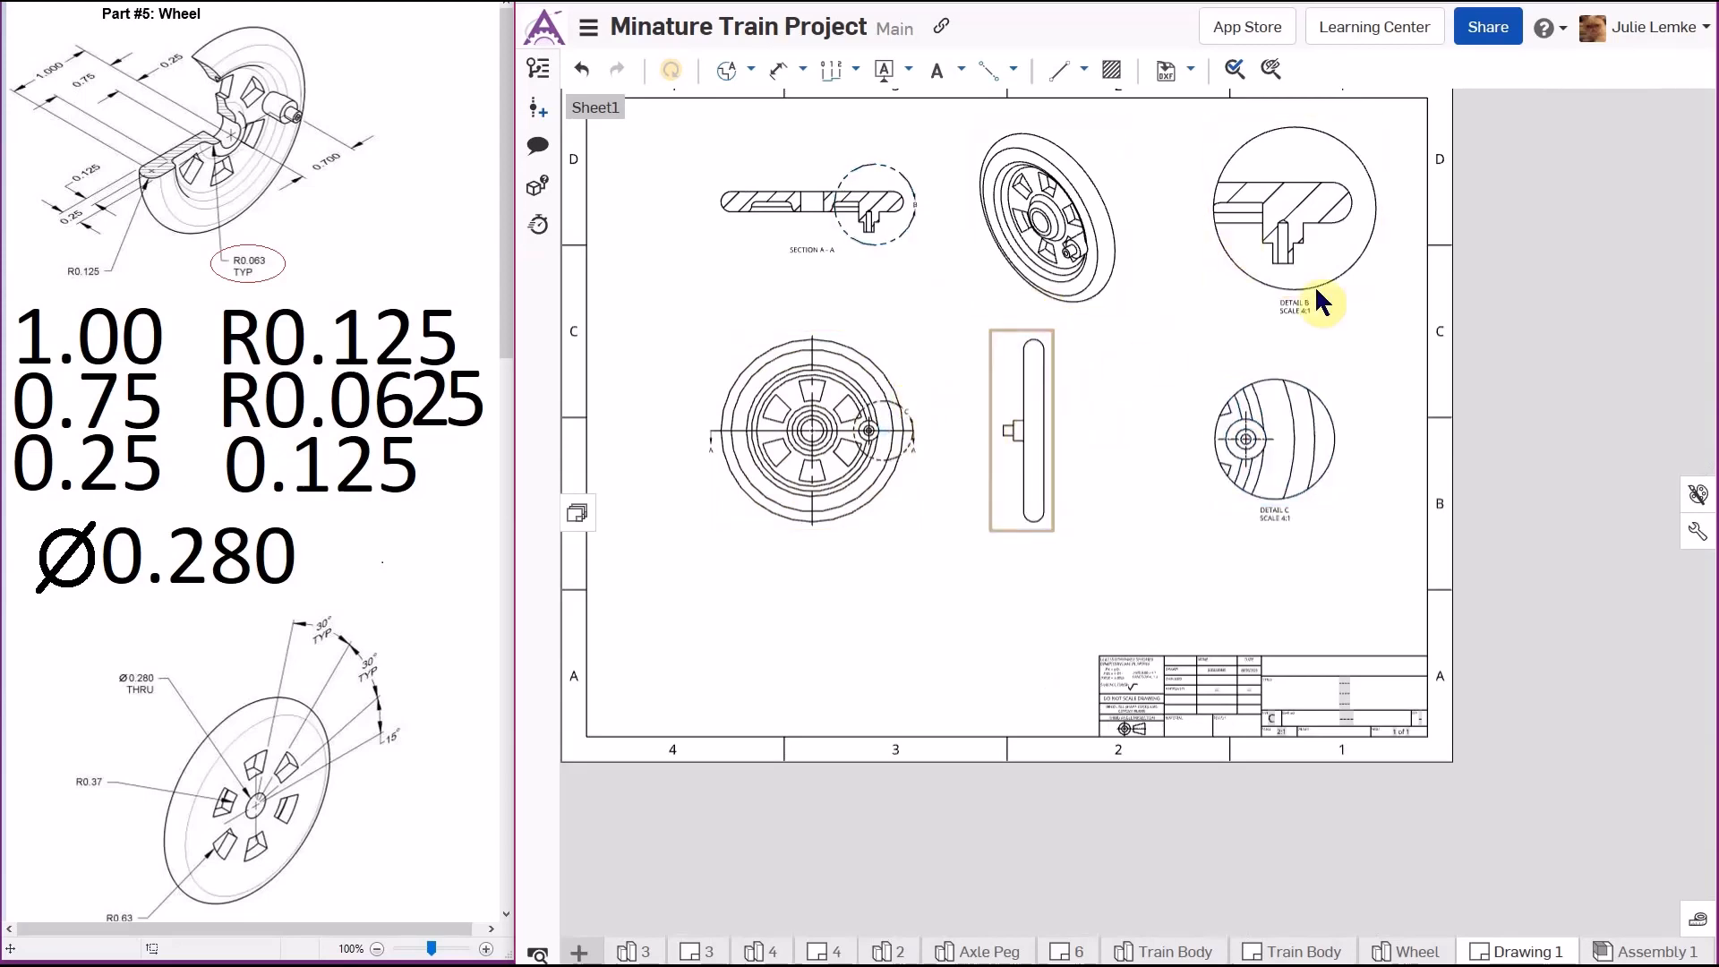
pyautogui.moveTo(1324, 403); pyautogui.dragTo(812, 555)
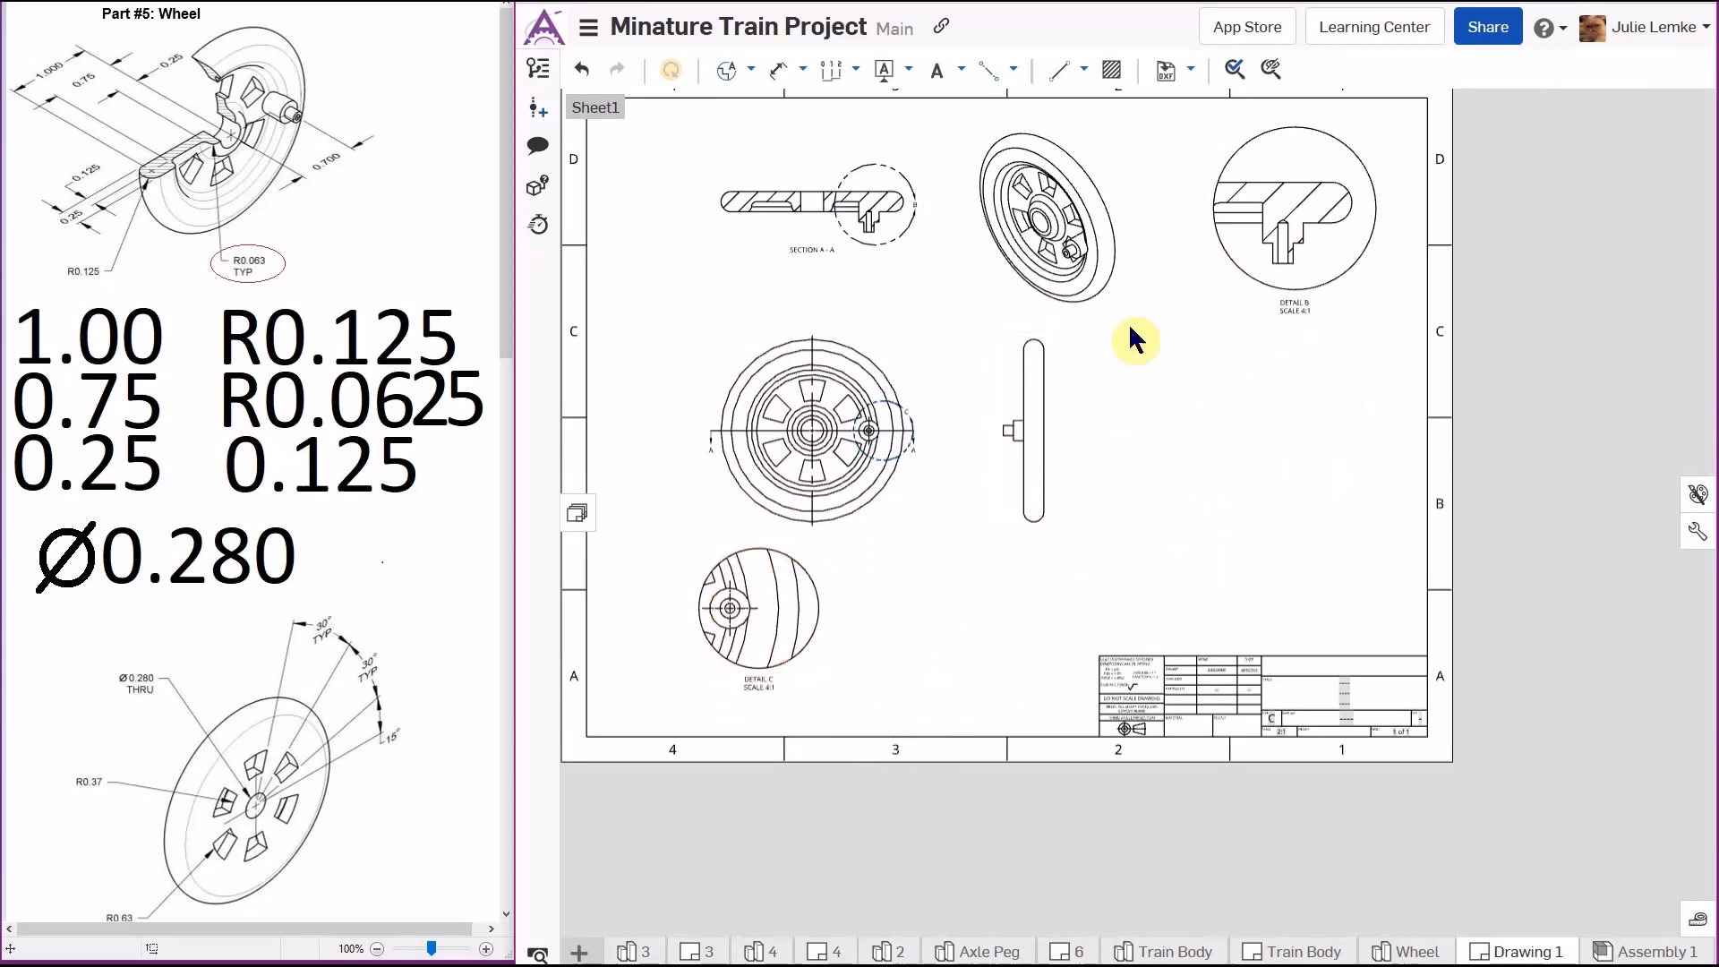
pyautogui.click(750, 69)
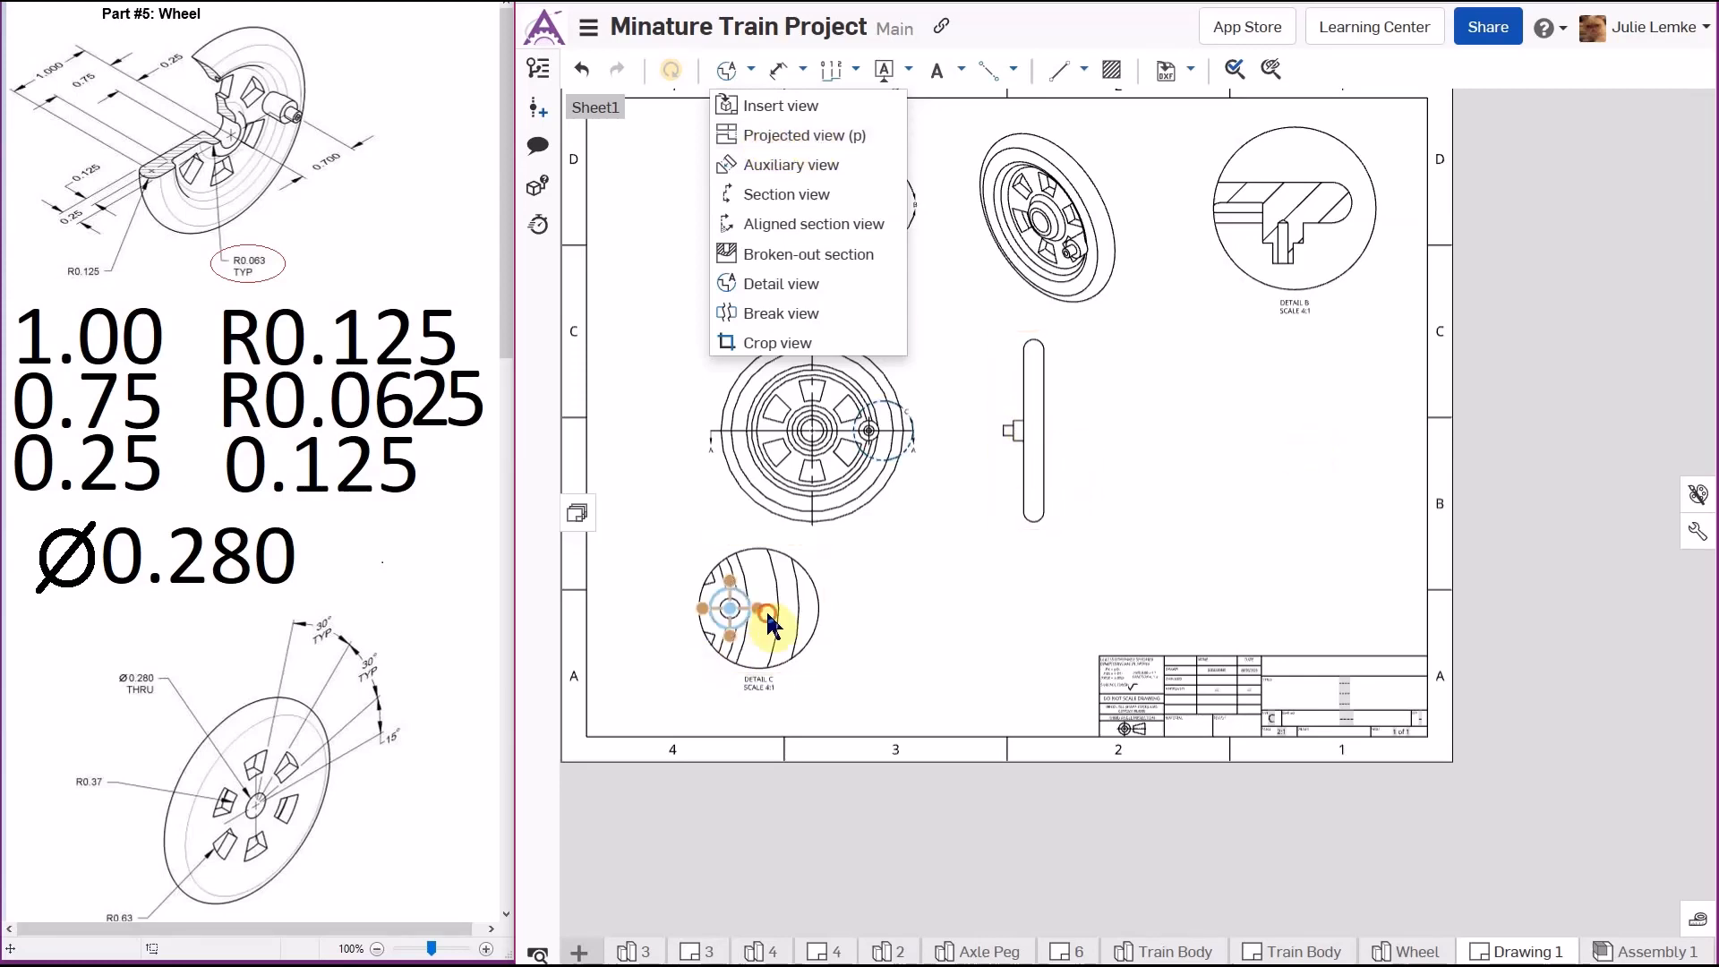
pyautogui.click(1270, 477)
pyautogui.moveTo(819, 586); pyautogui.dragTo(1326, 413)
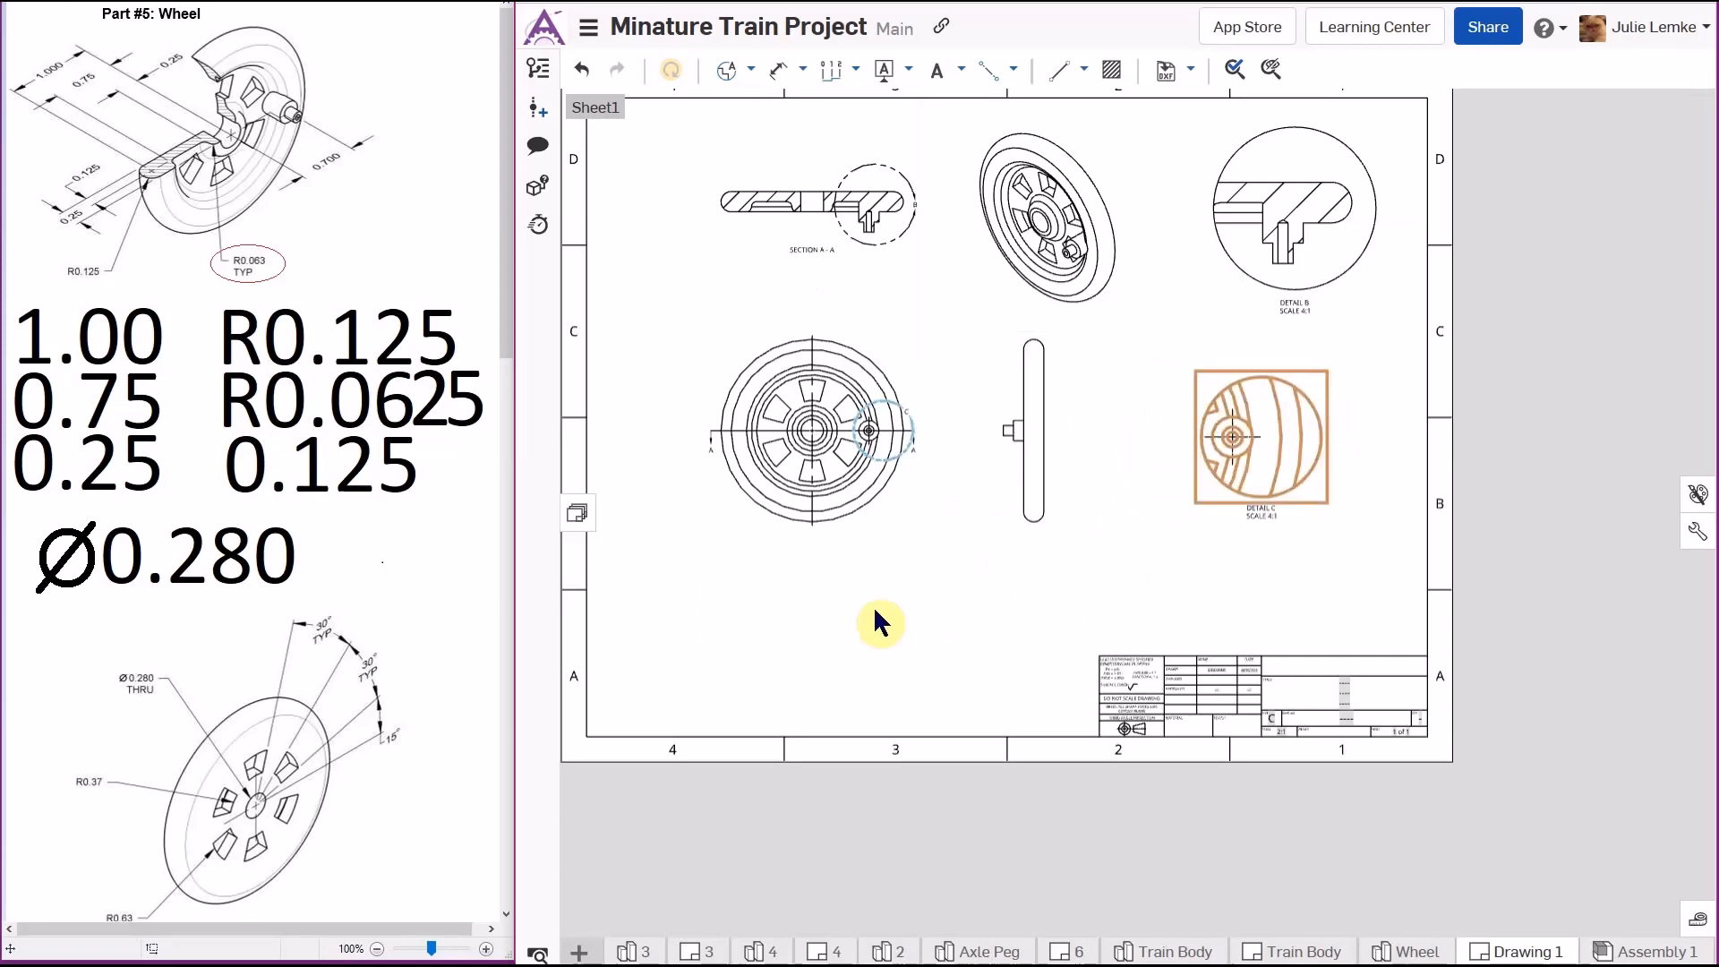
# - Add an edge-to-edge centerline between the hub bore edges in section A-A
pyautogui.rightClick(902, 601)
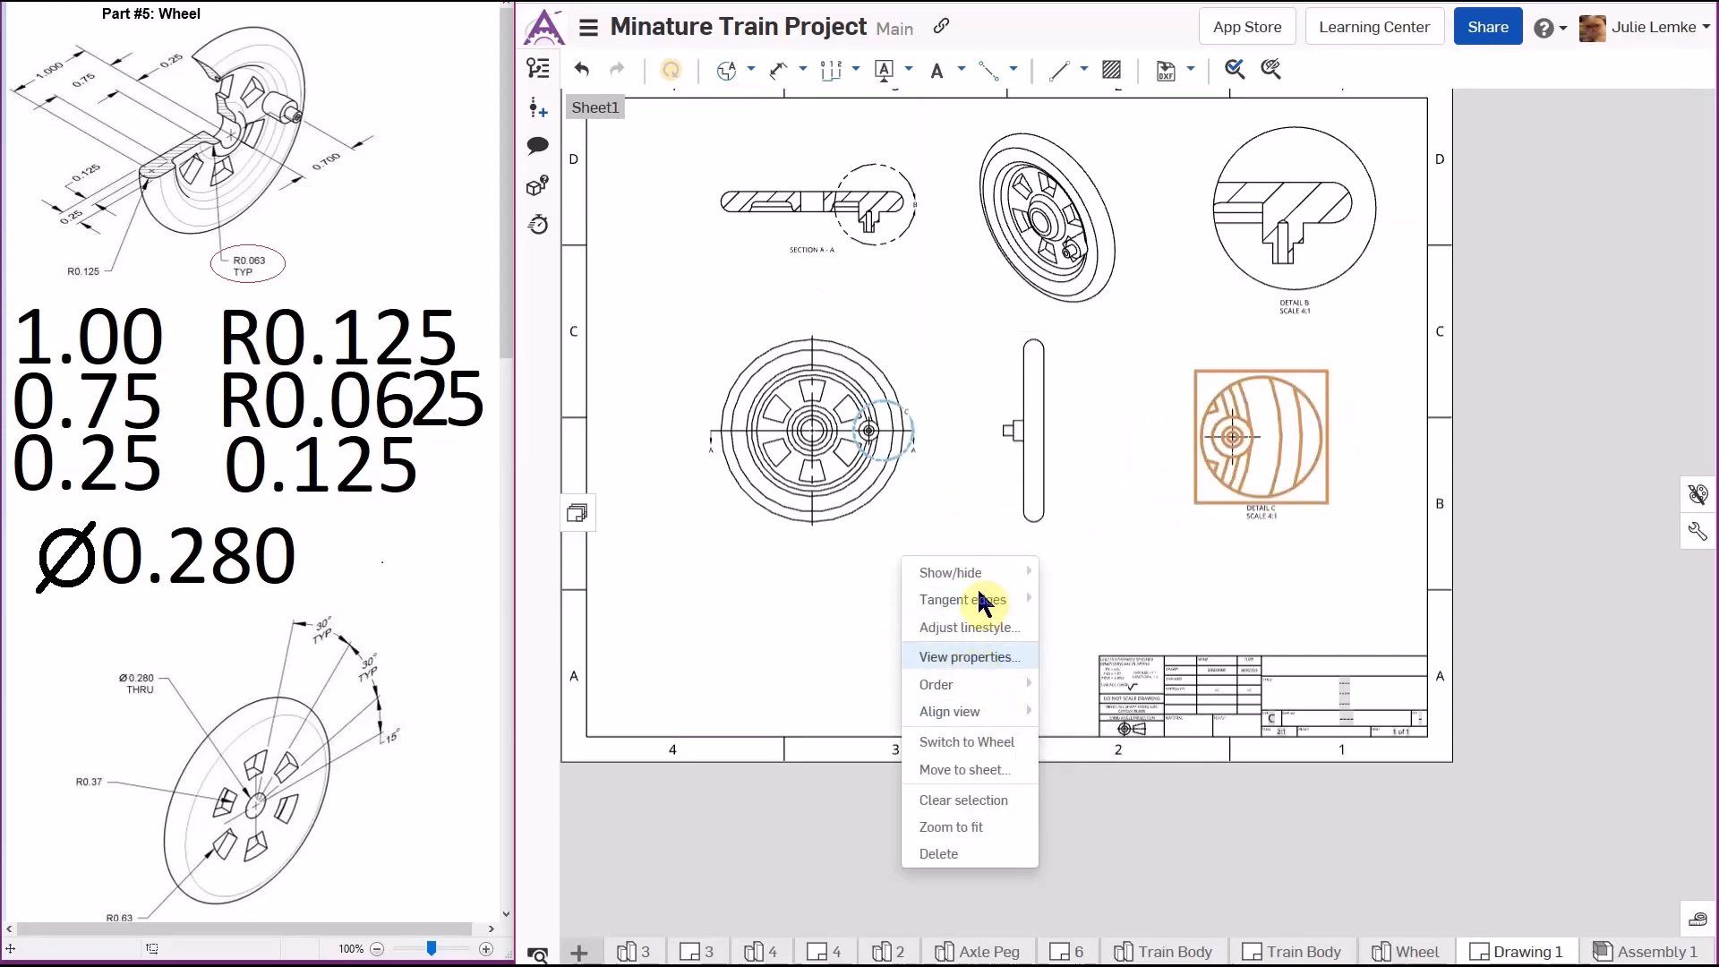
pyautogui.moveTo(982, 573)
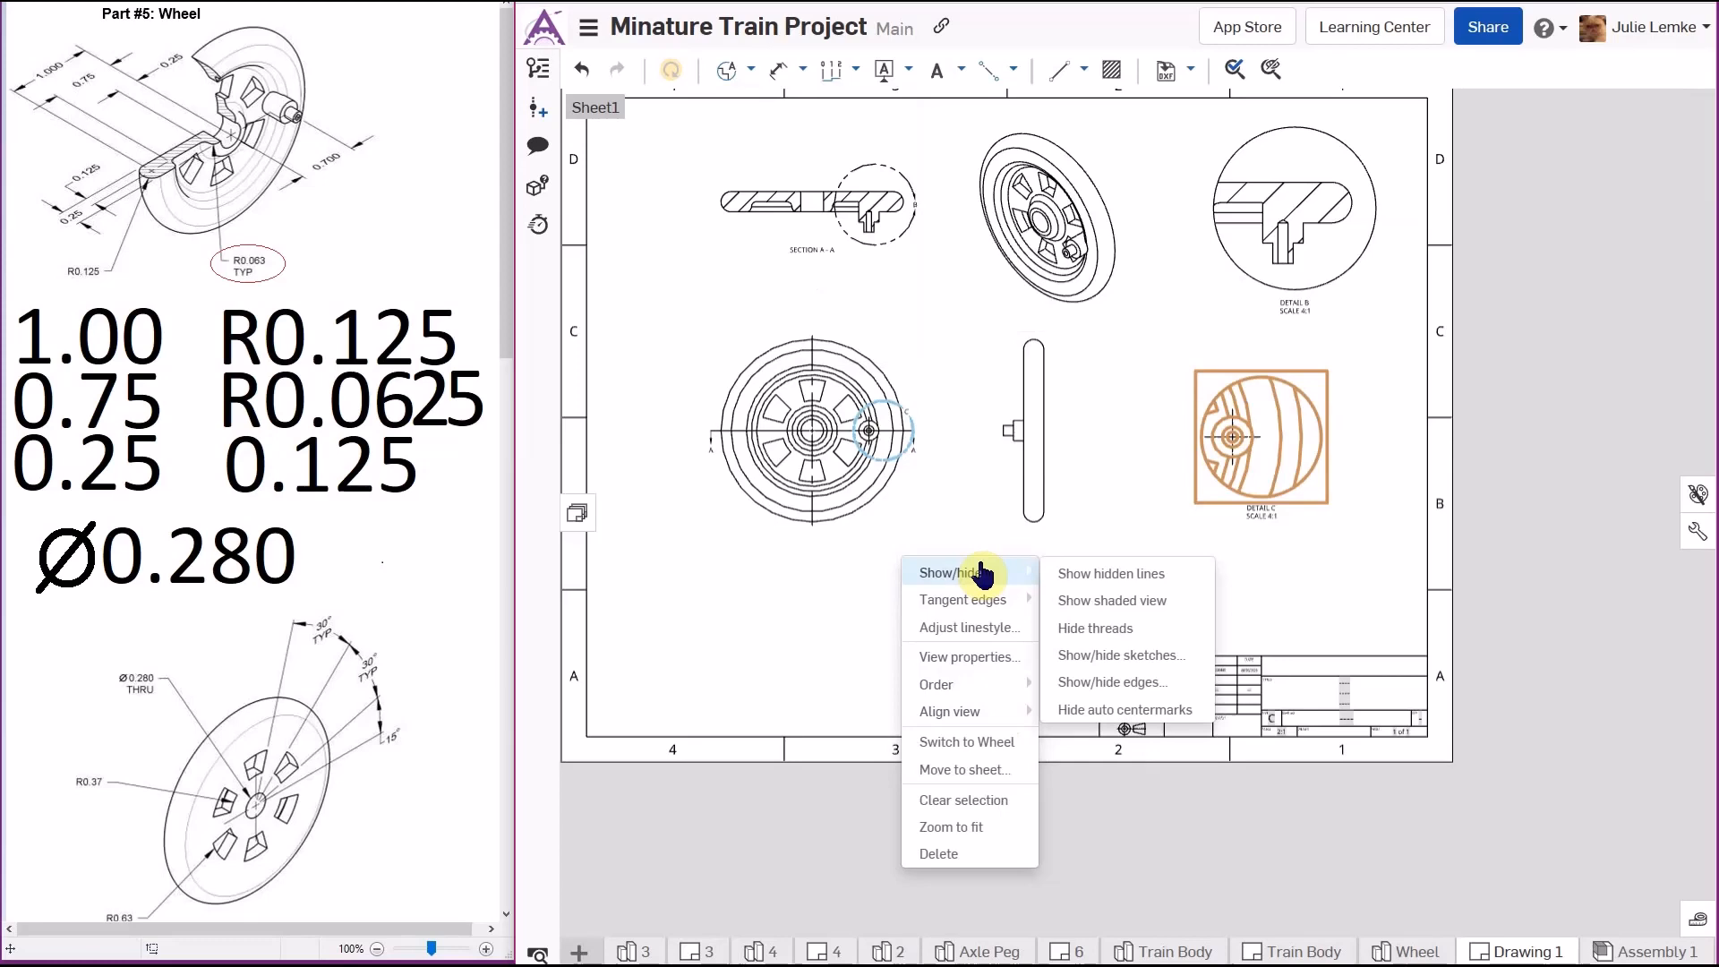
pyautogui.click(985, 826)
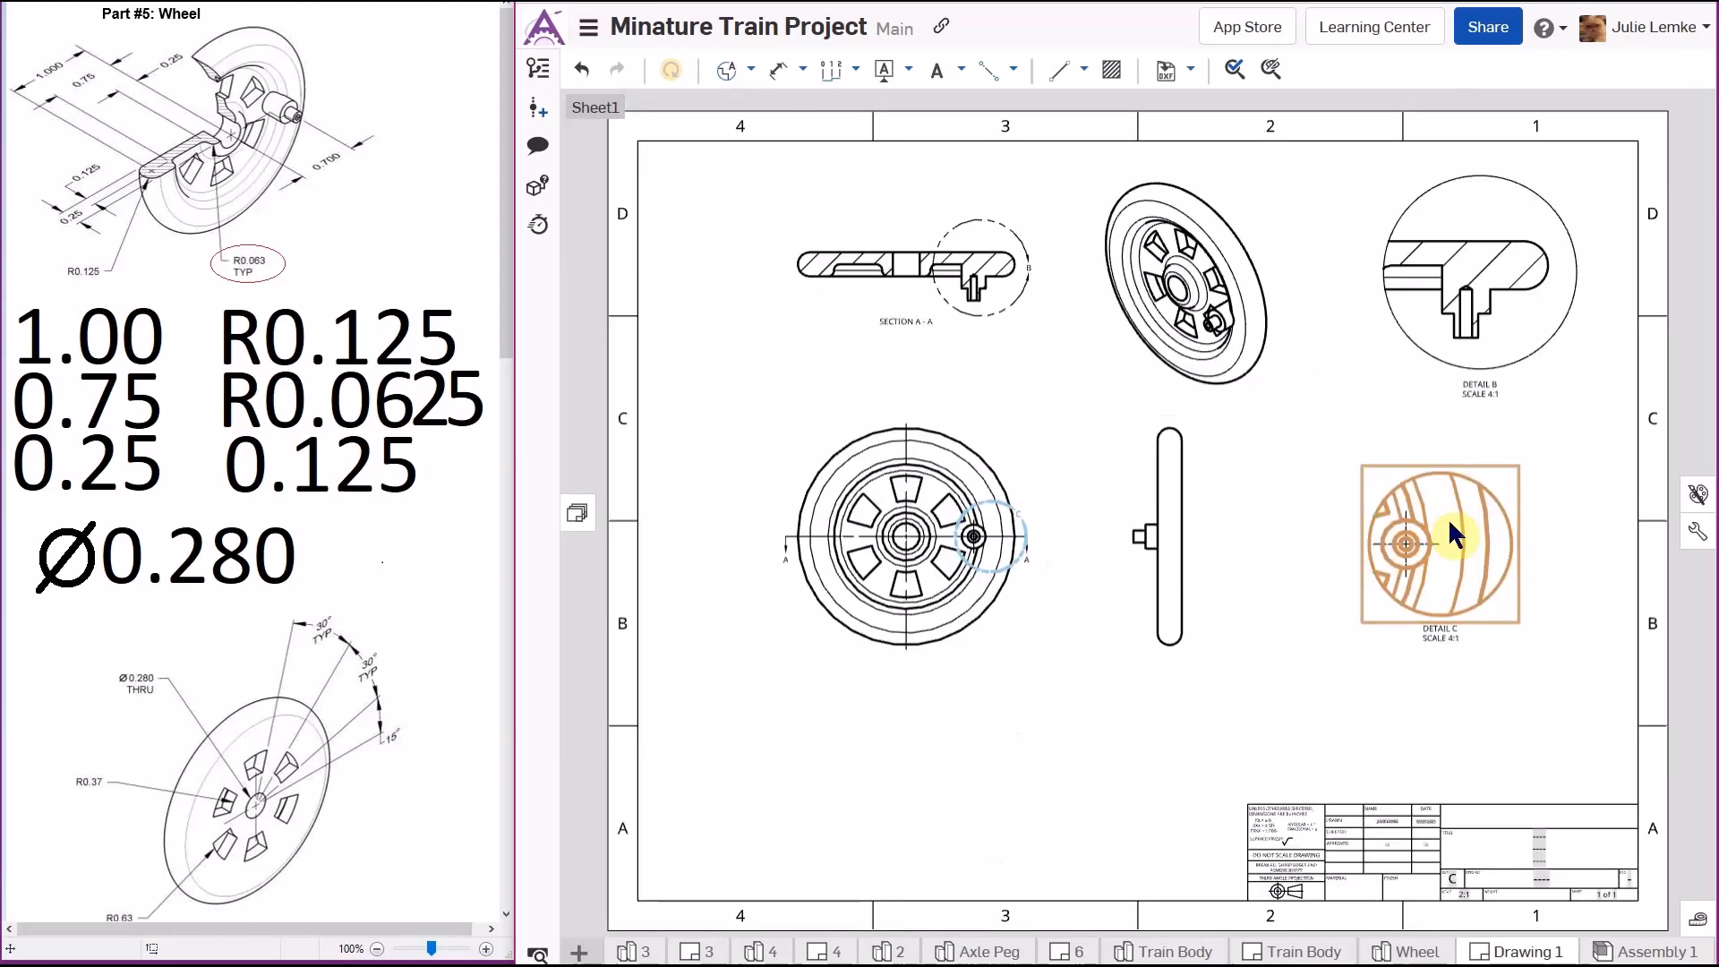
pyautogui.click(1536, 779)
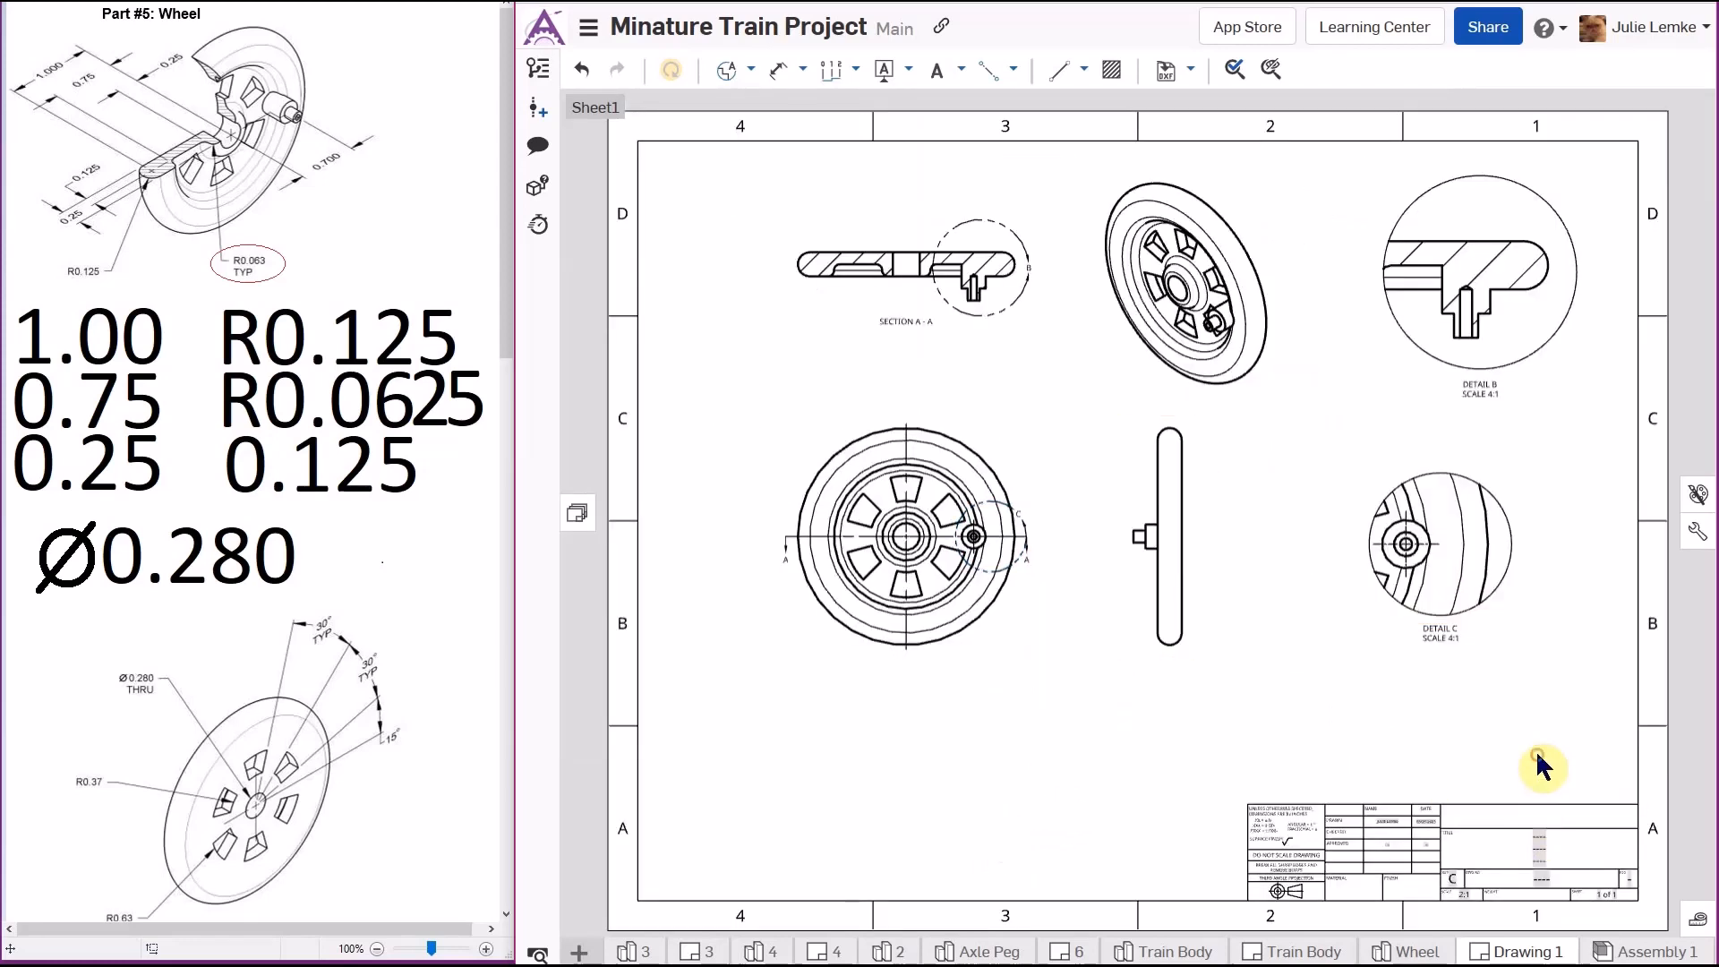
pyautogui.click(1014, 72)
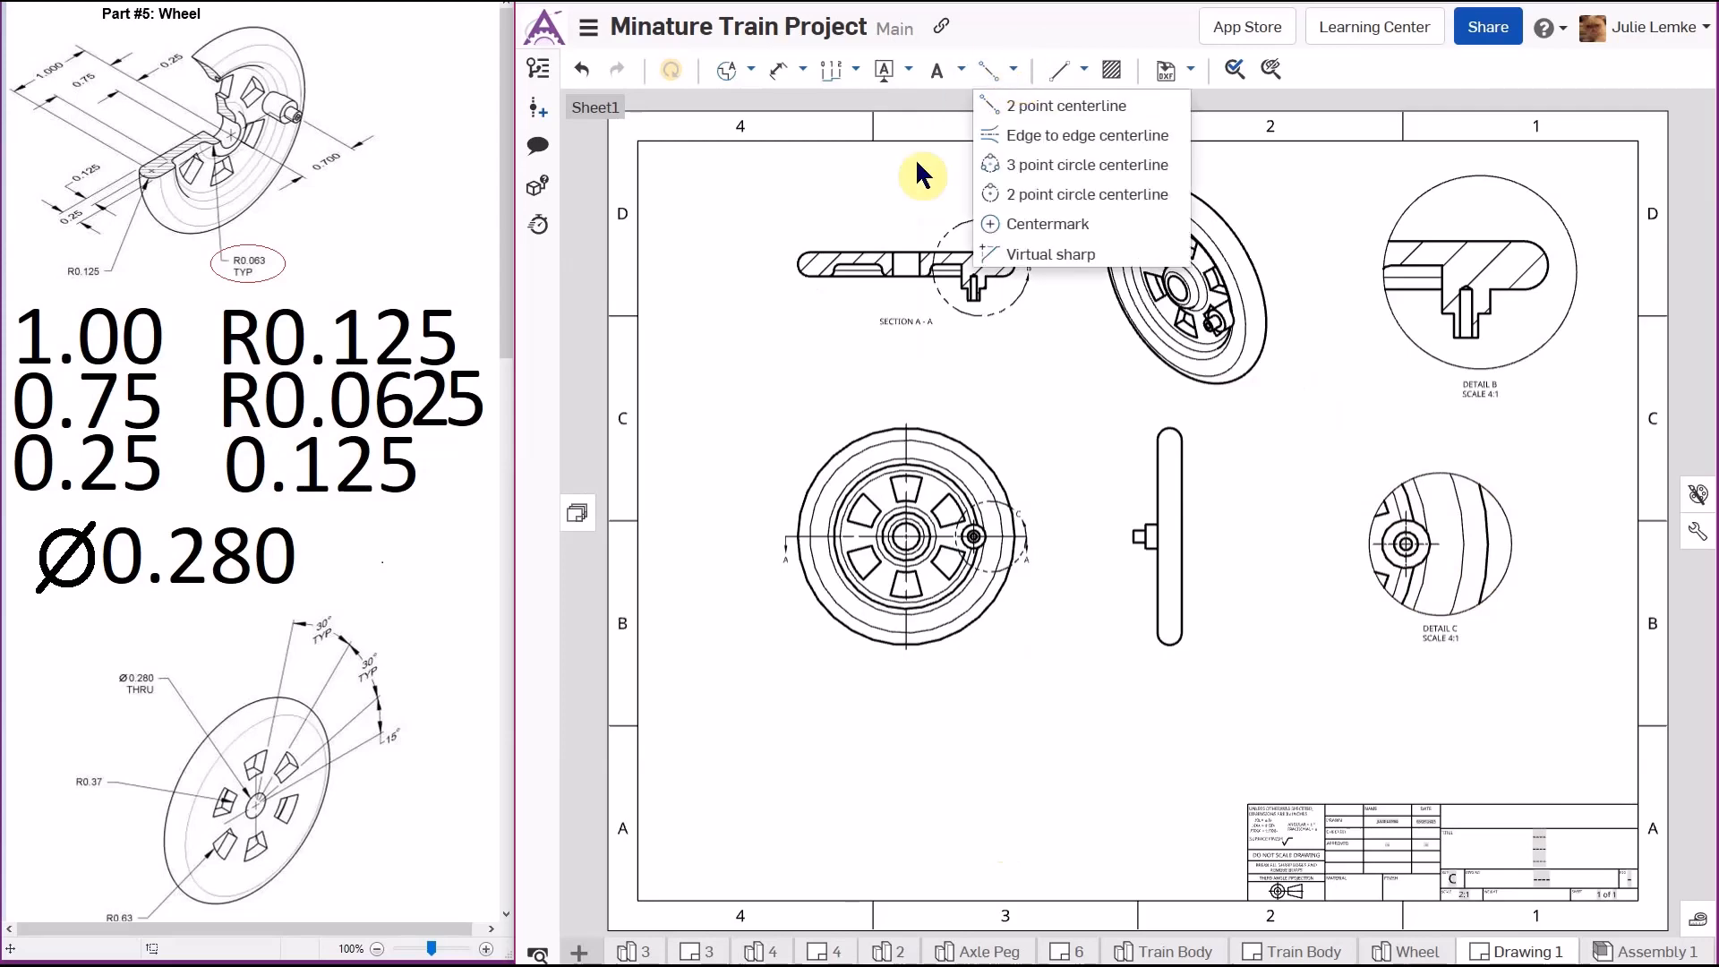
pyautogui.click(1091, 136)
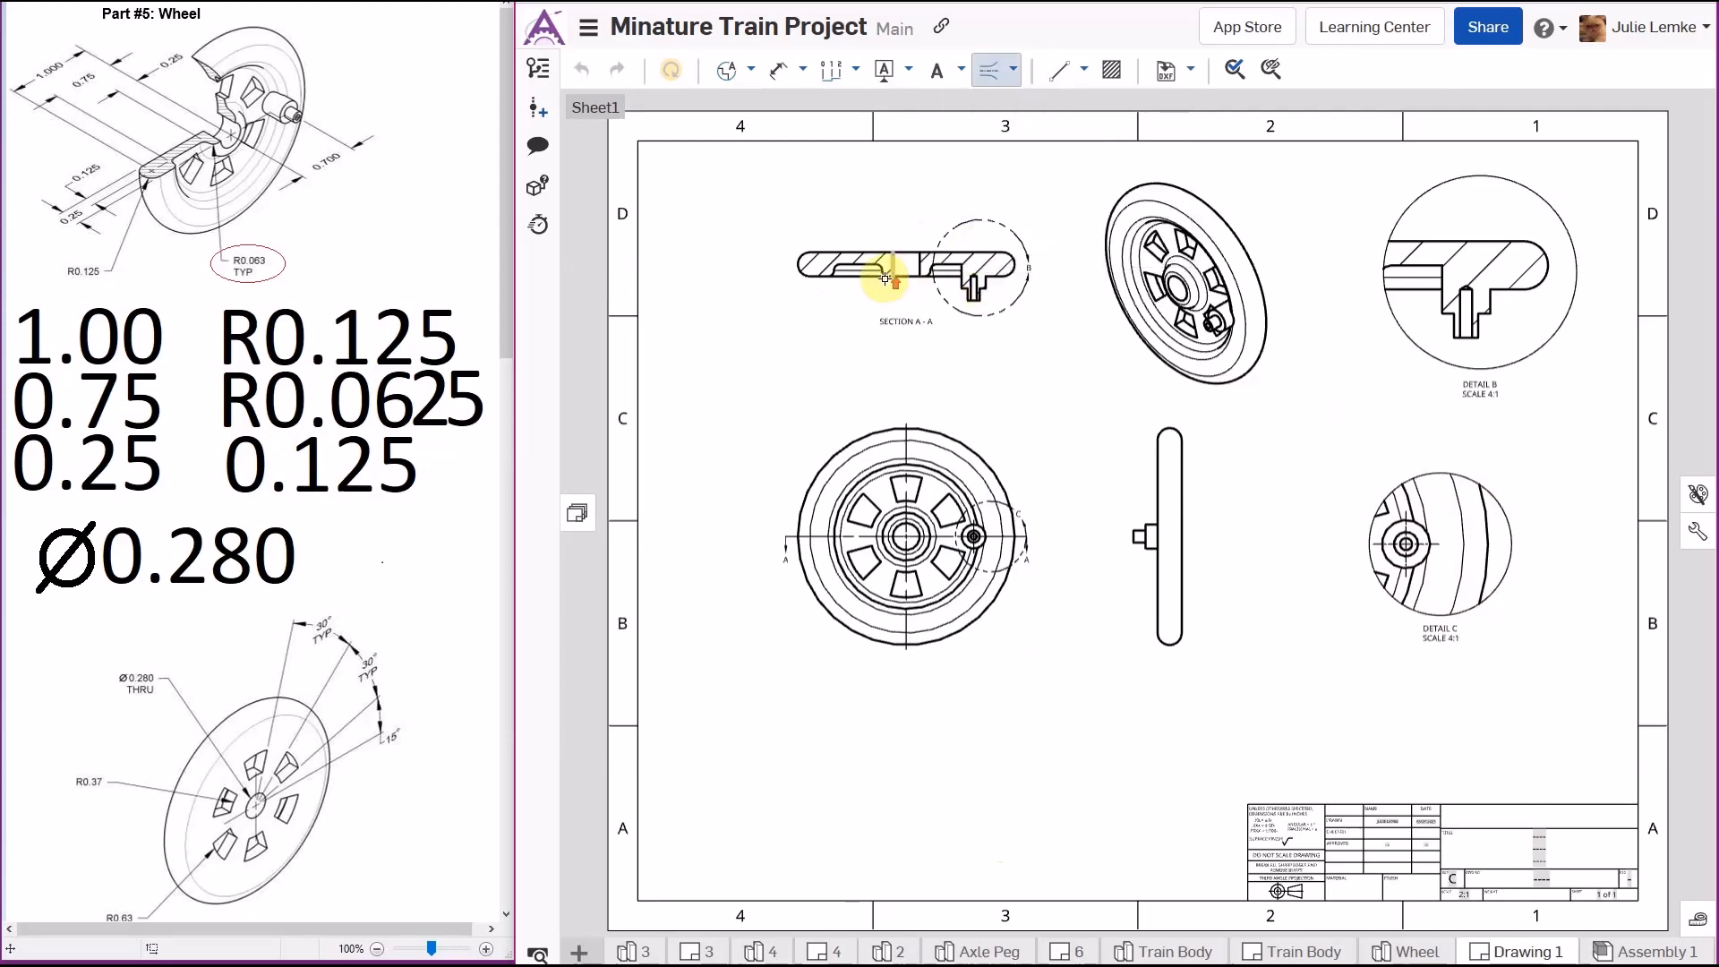
pyautogui.scroll(5, 887, 257)
pyautogui.click(910, 230)
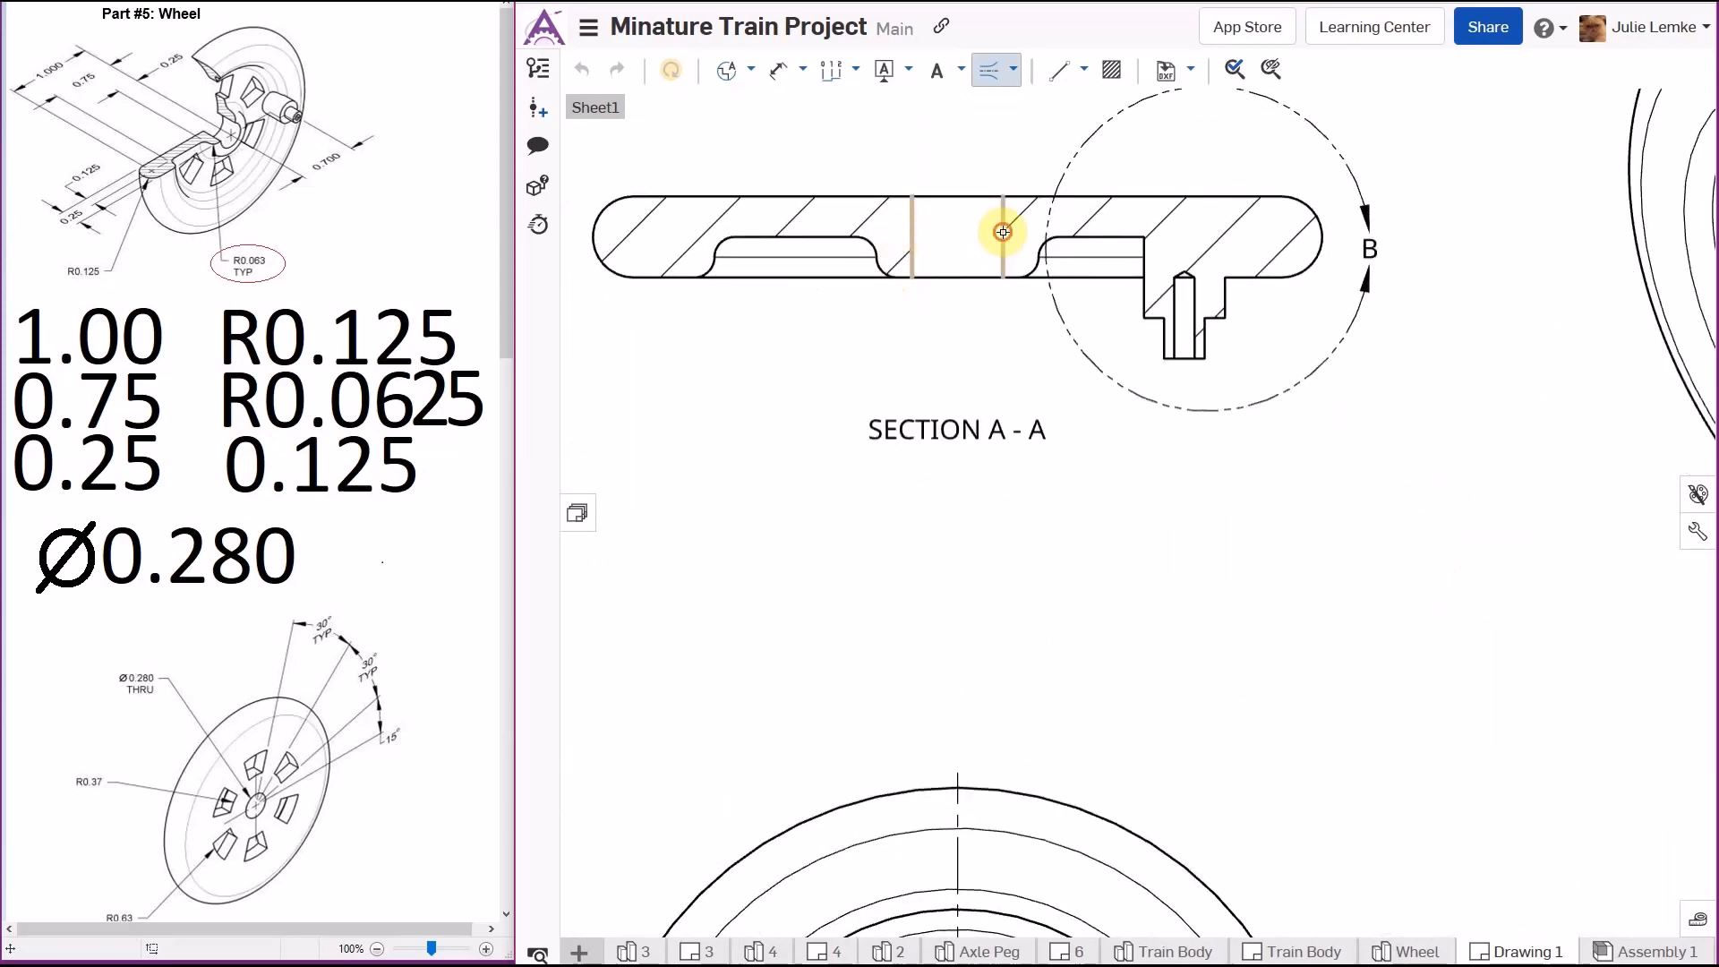
pyautogui.click(1004, 256)
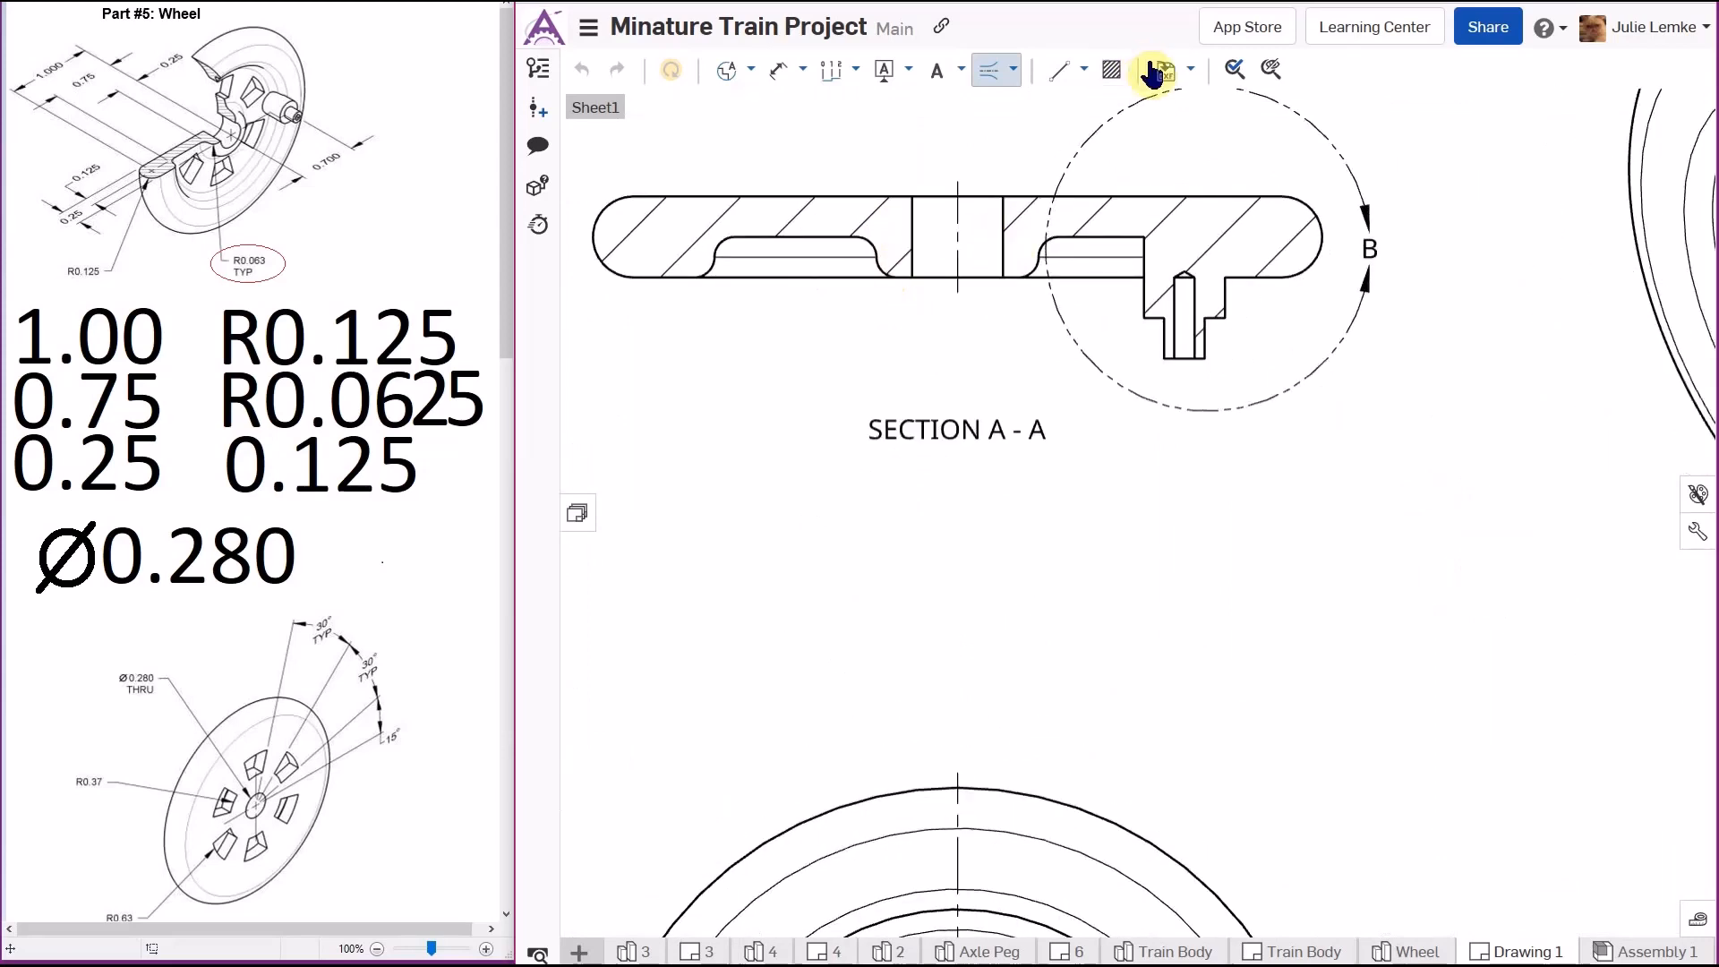
# - Add an edge-to-edge centerline along the axle peg's edges in detail view B
pyautogui.click(1012, 72)
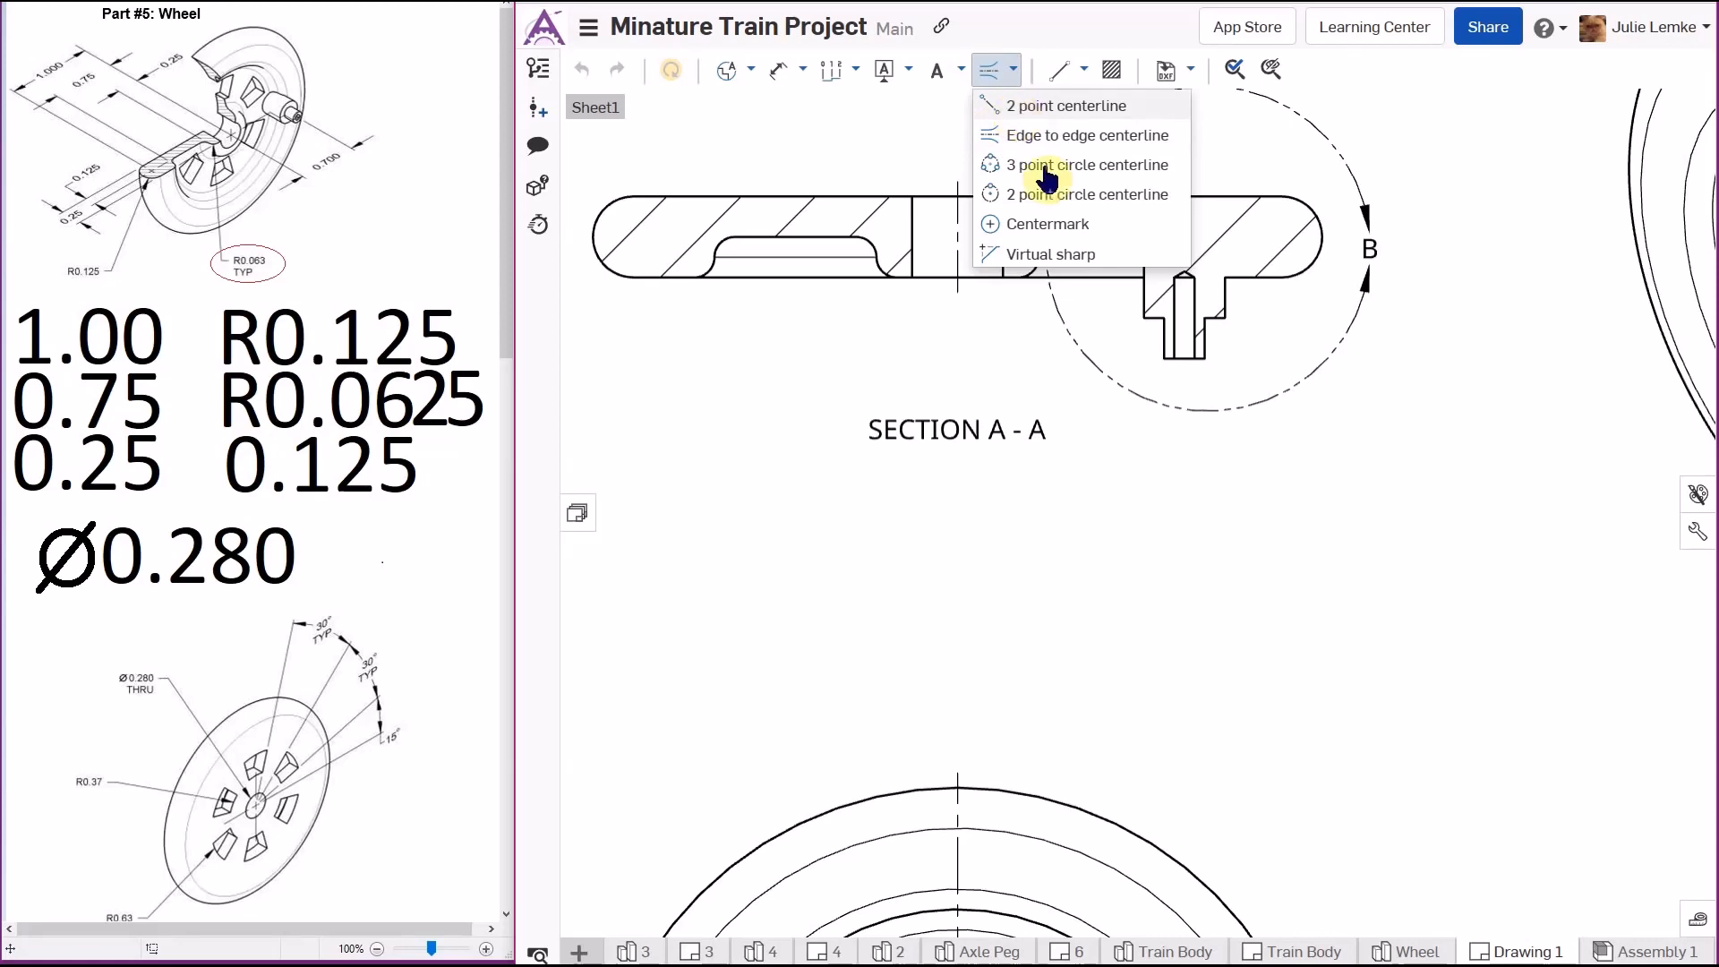
pyautogui.click(1182, 313)
pyautogui.scroll(-5, 1135, 357)
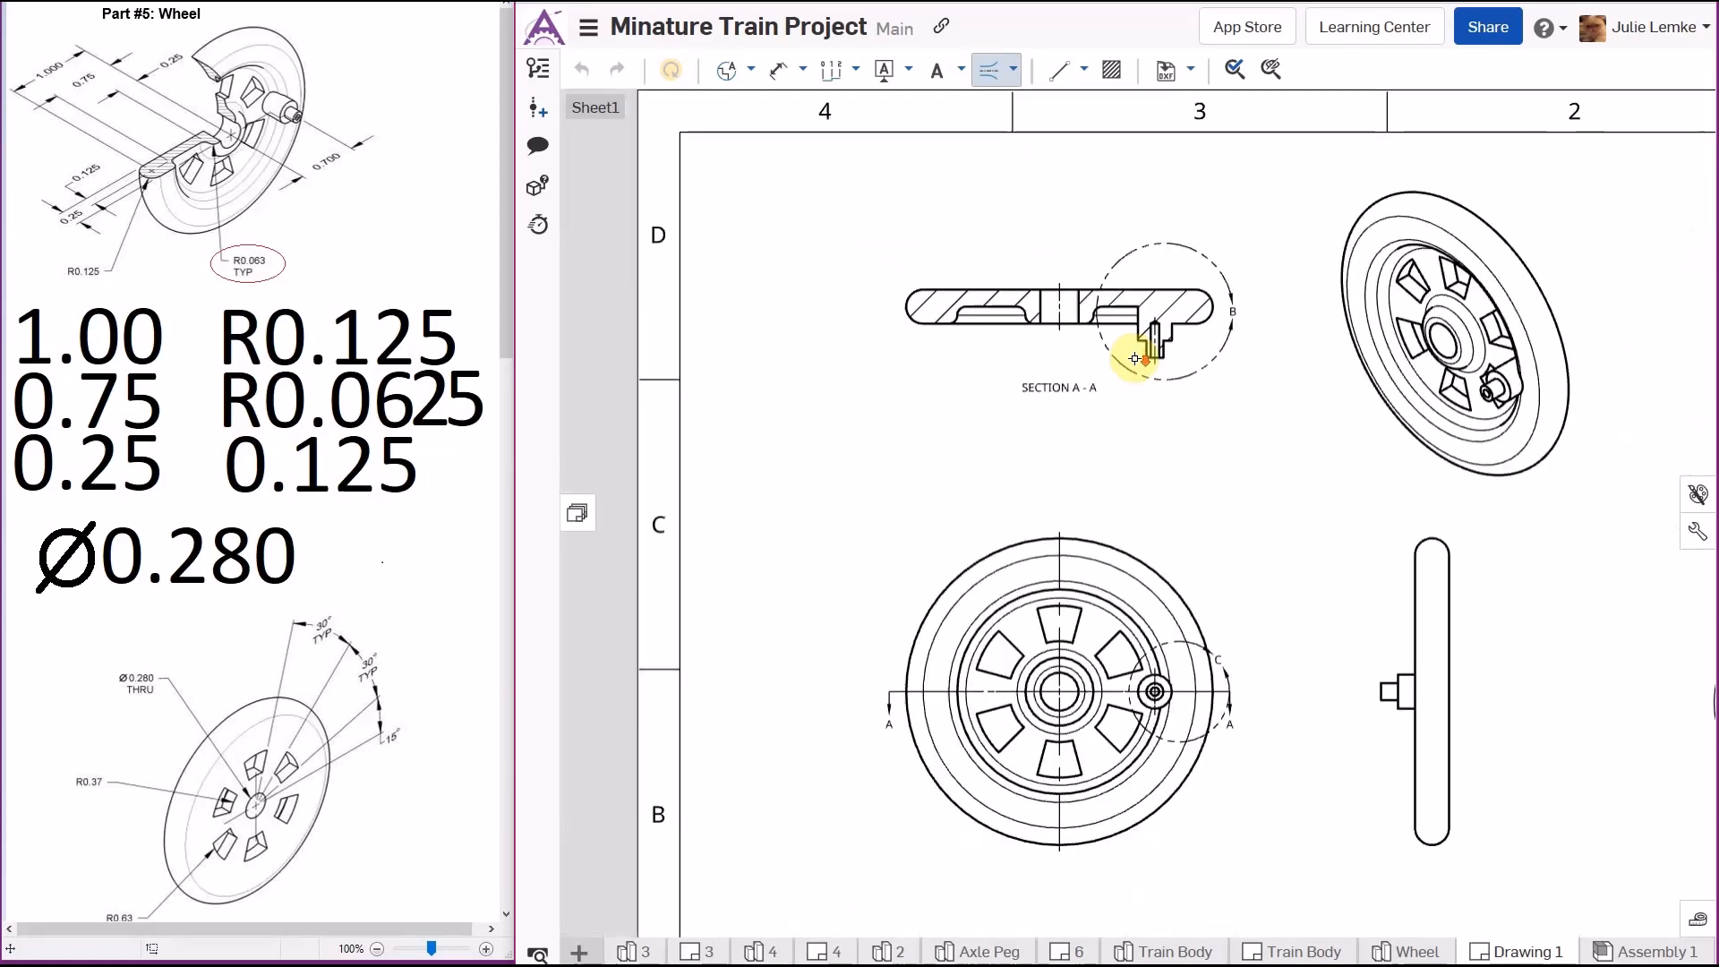
pyautogui.scroll(2, 1450, 676)
pyautogui.scroll(-4, 1486, 645)
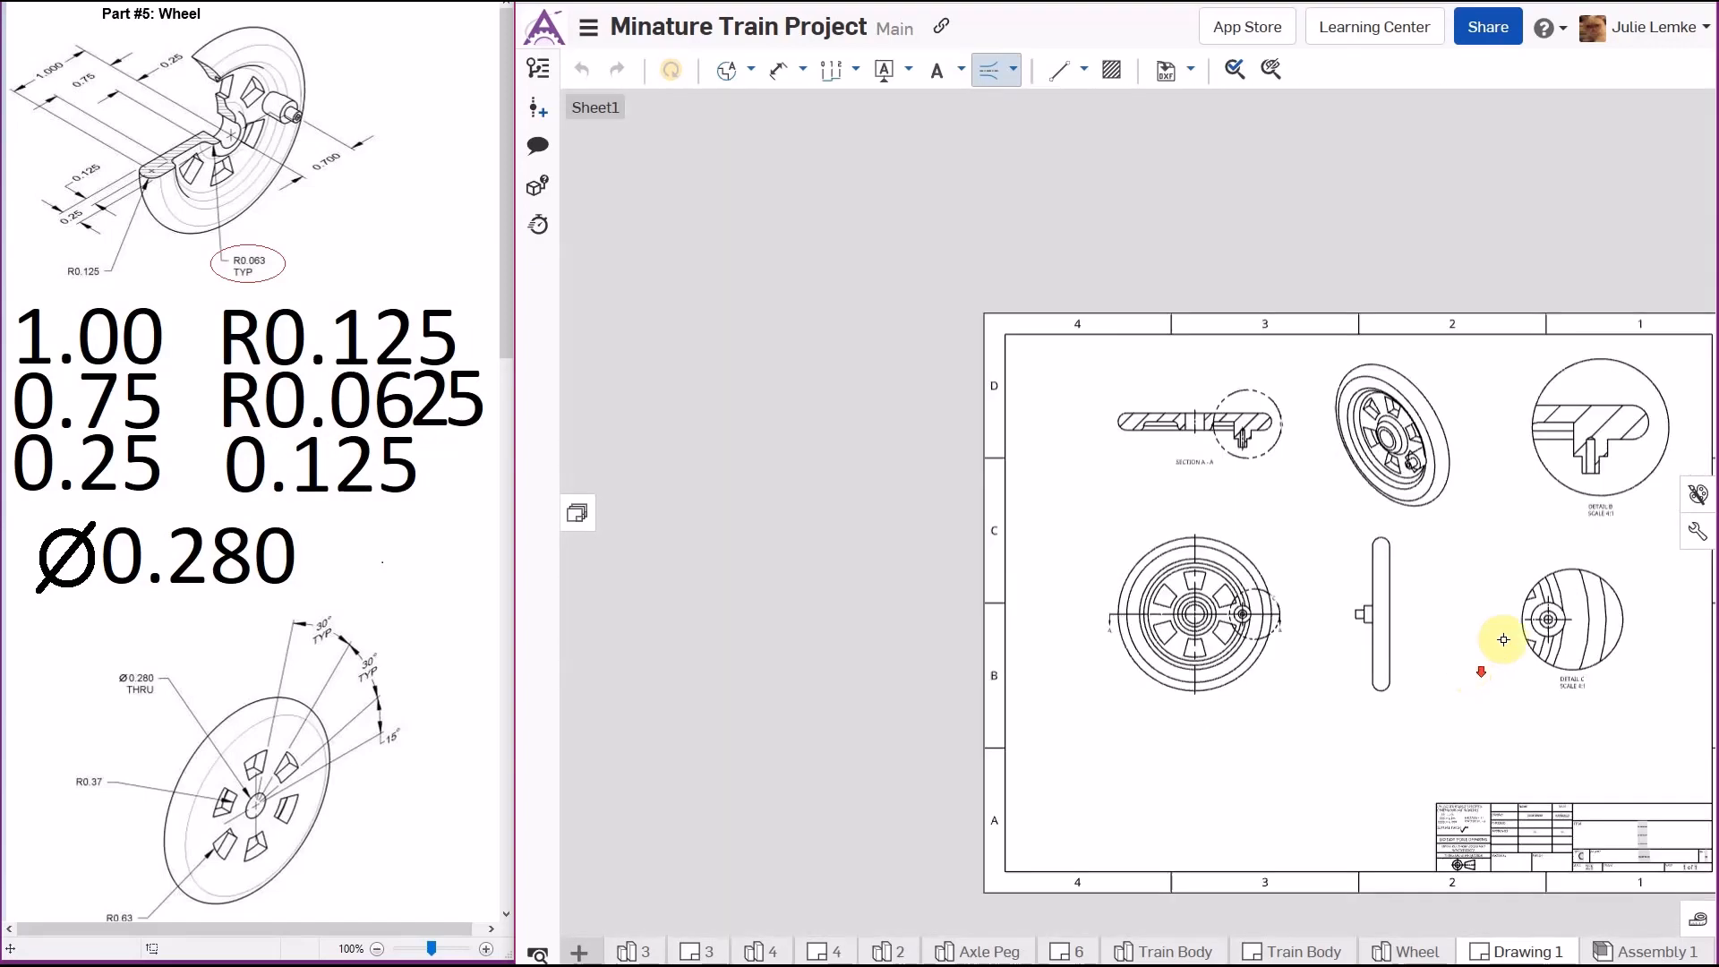
pyautogui.scroll(5, 1630, 618)
pyautogui.scroll(-4, 1527, 476)
pyautogui.scroll(6, 1561, 338)
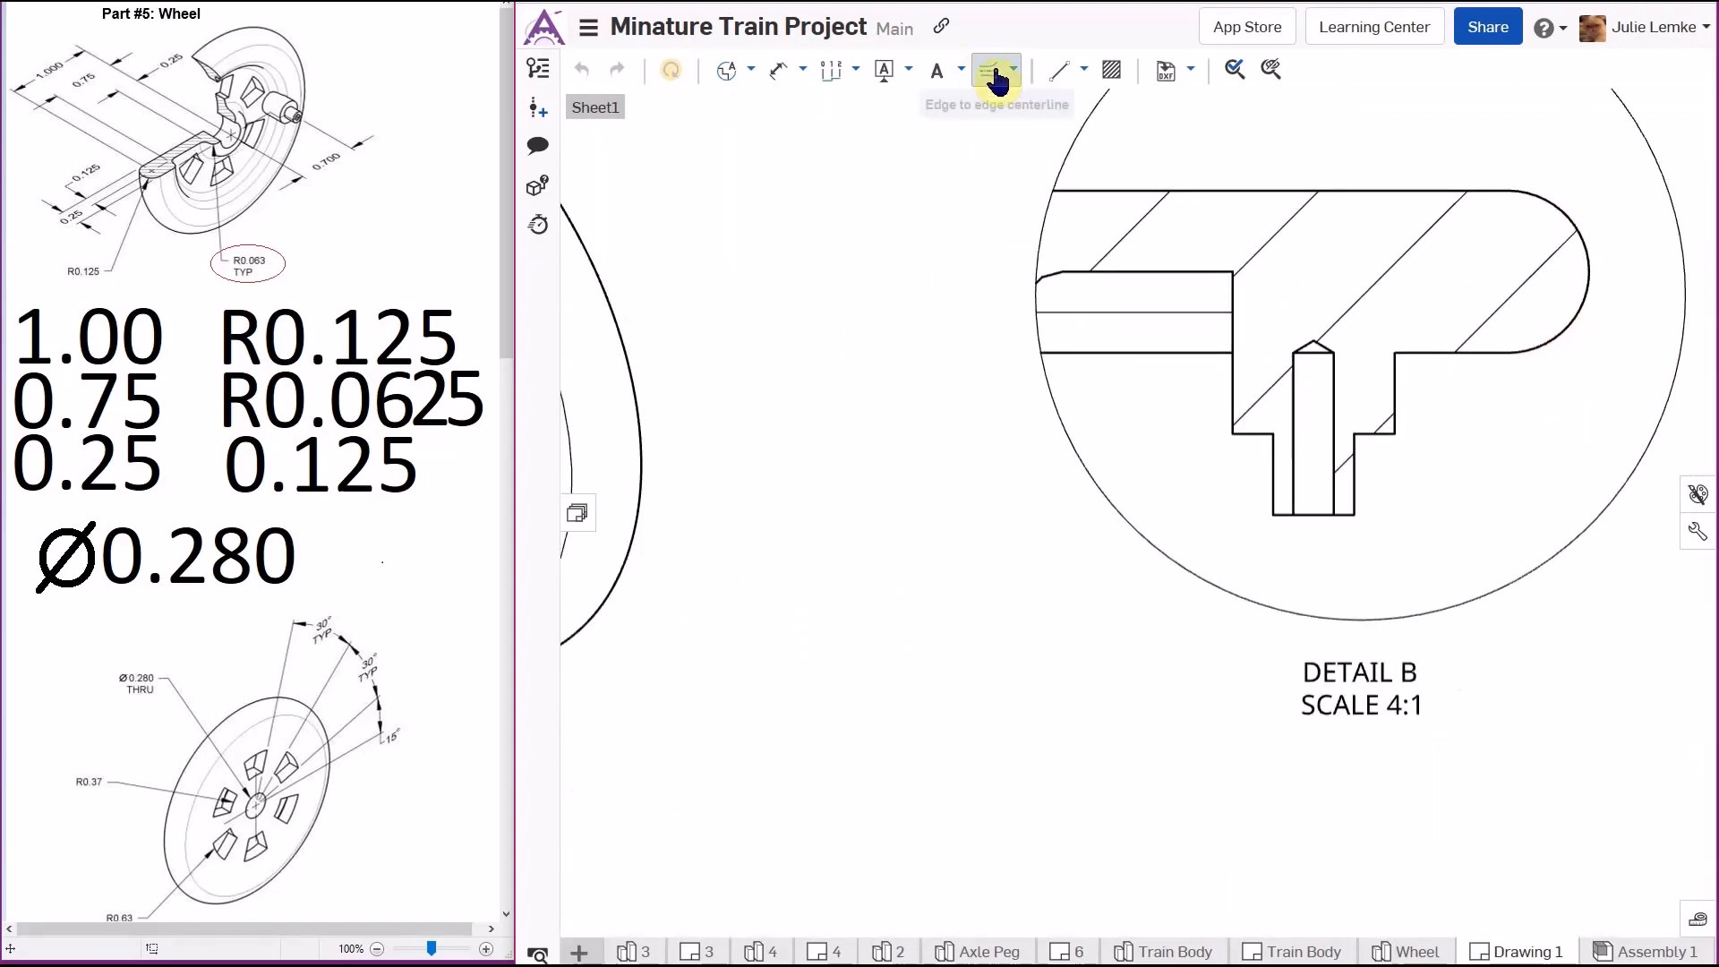
pyautogui.click(1295, 376)
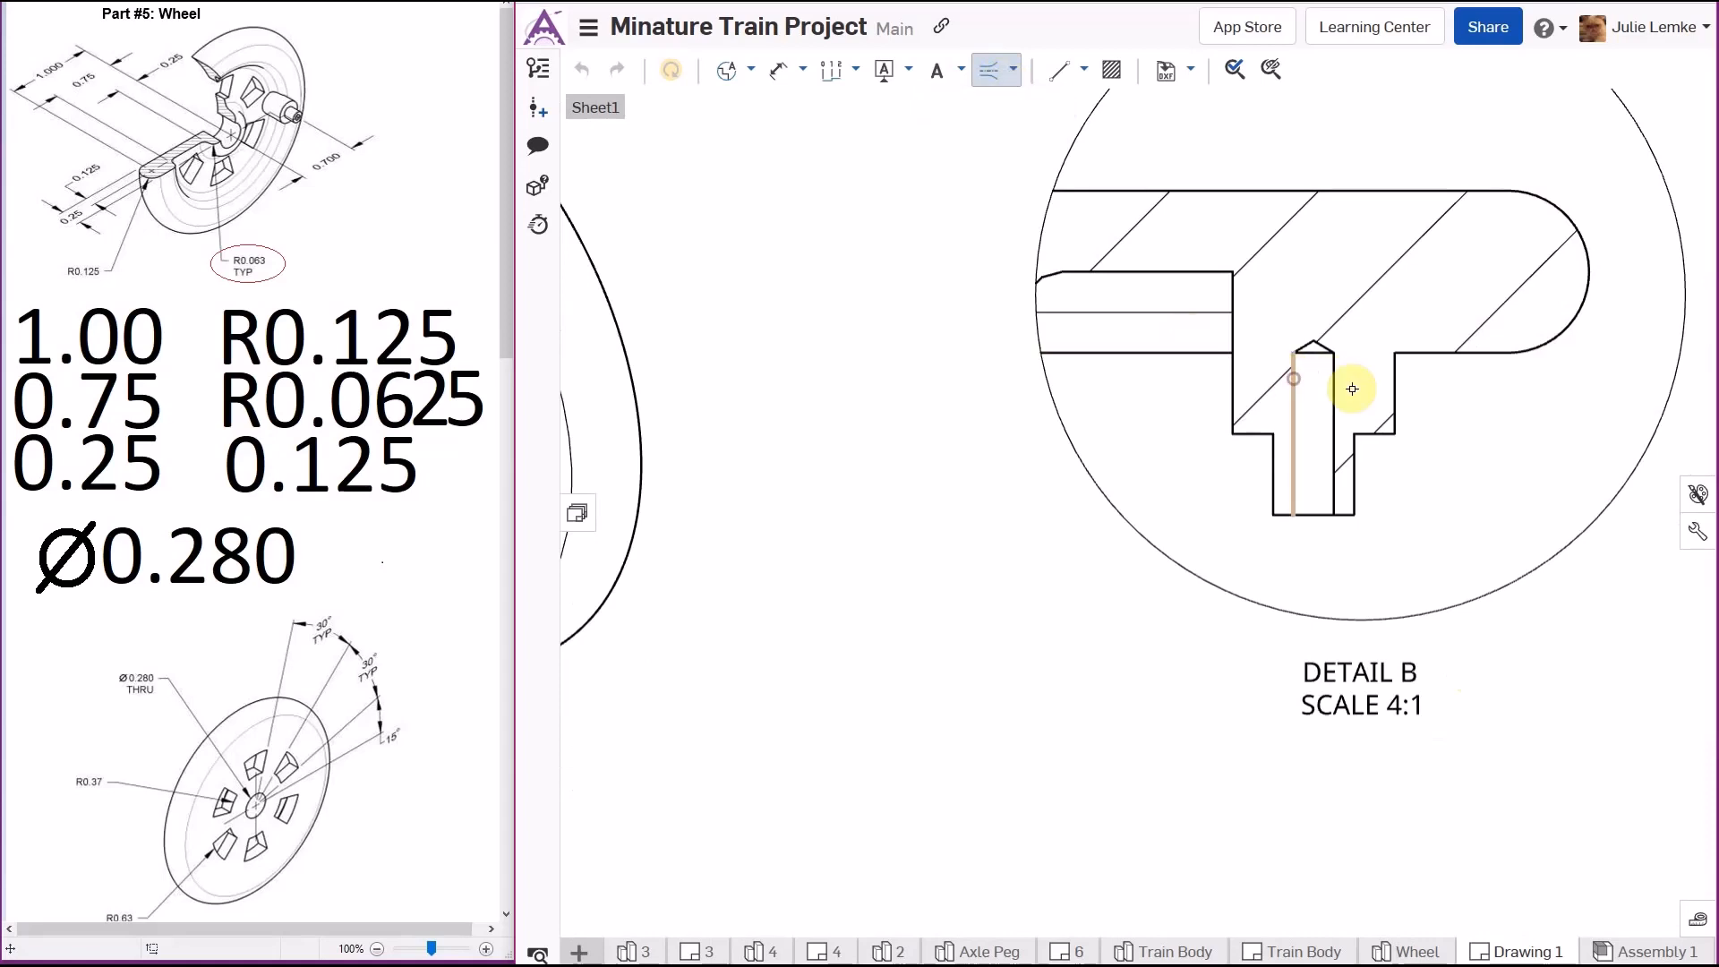
pyautogui.click(1331, 391)
# - Draw a 2-point centerline along the axle axis through the peg in the side view
pyautogui.scroll(-5, 1203, 549)
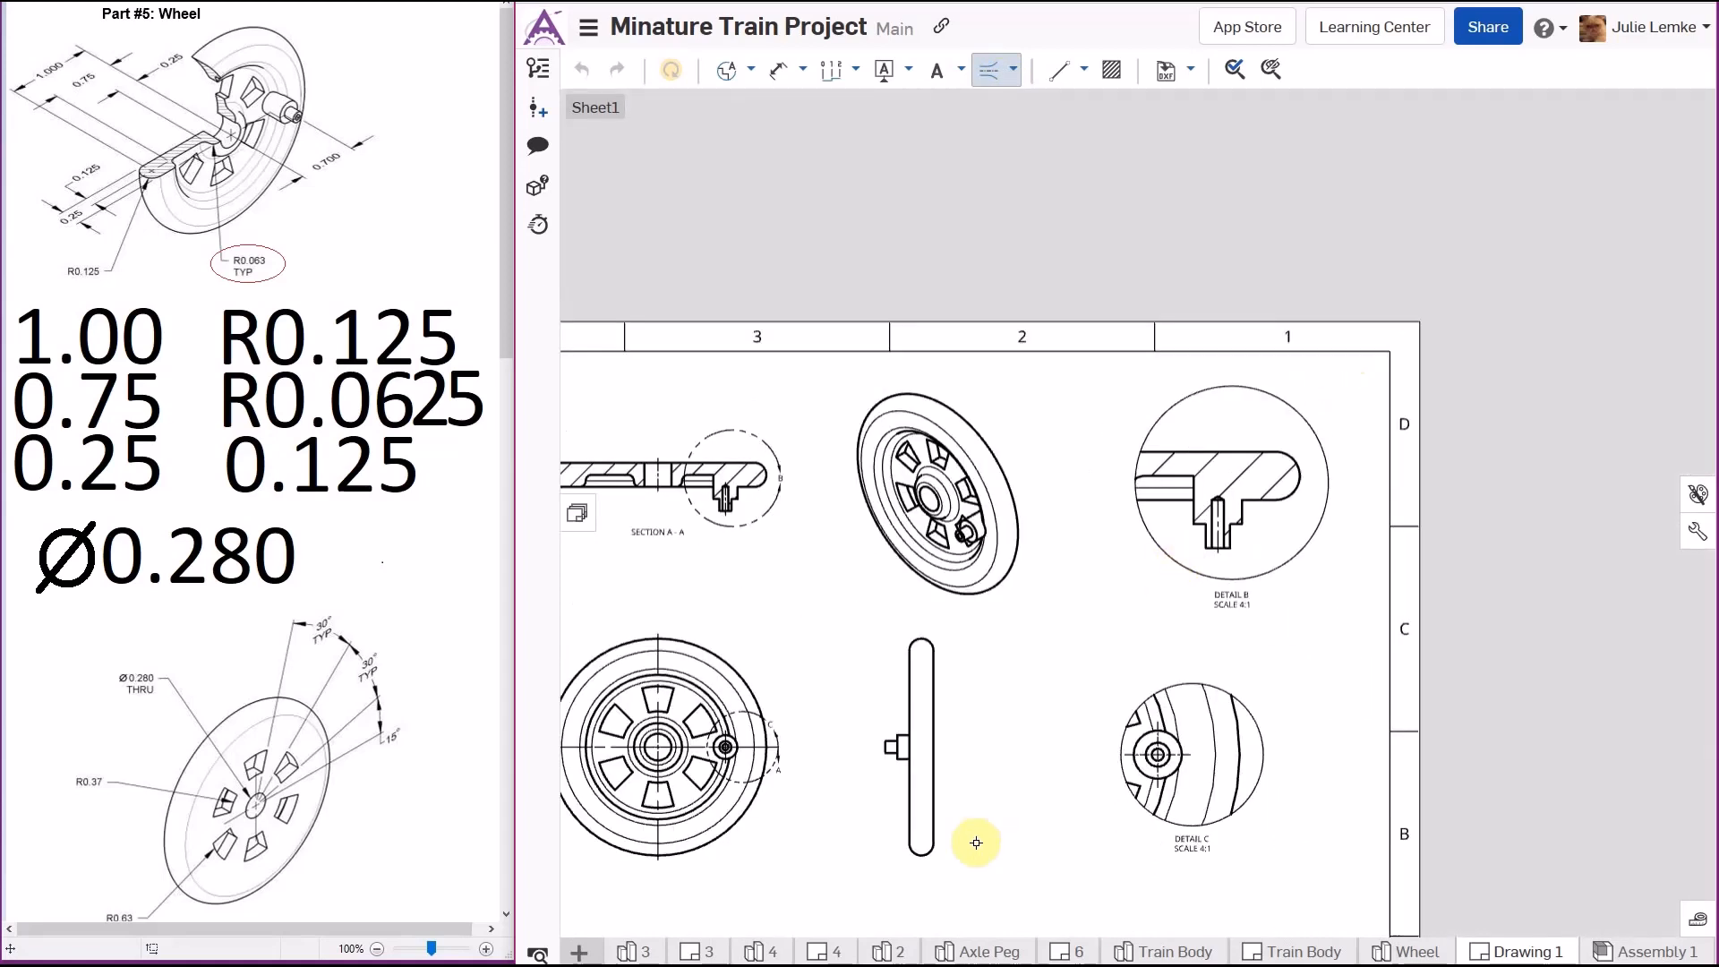
pyautogui.scroll(5, 870, 902)
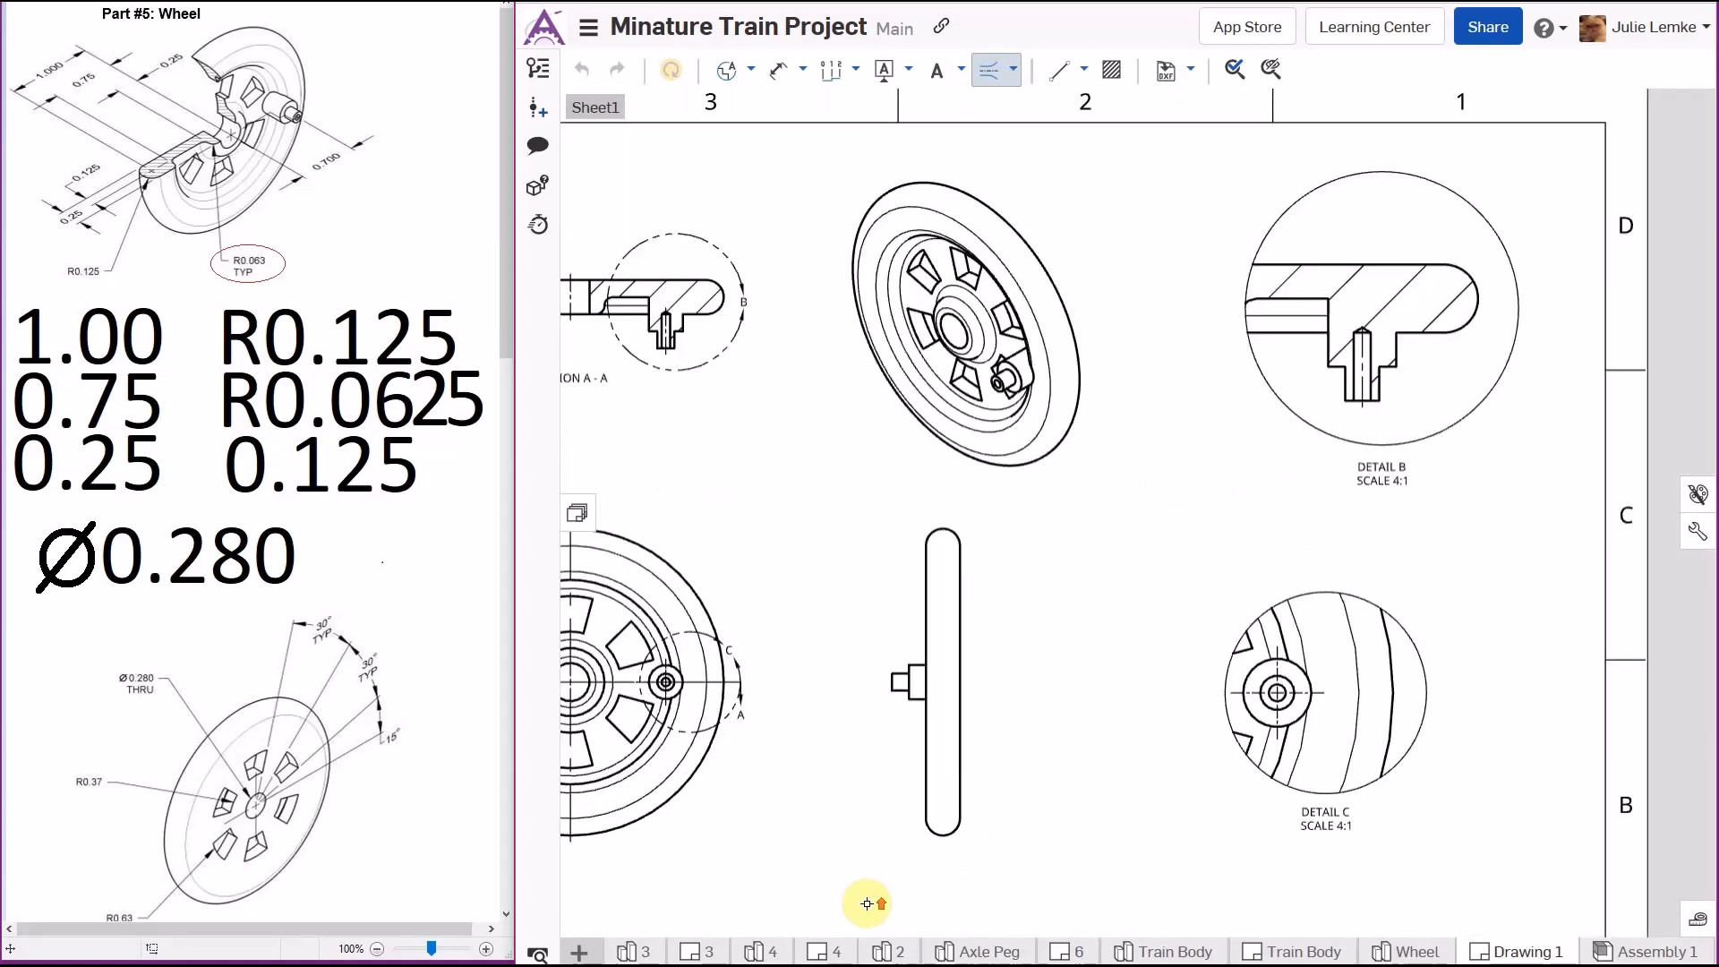
pyautogui.click(1011, 70)
pyautogui.click(1029, 109)
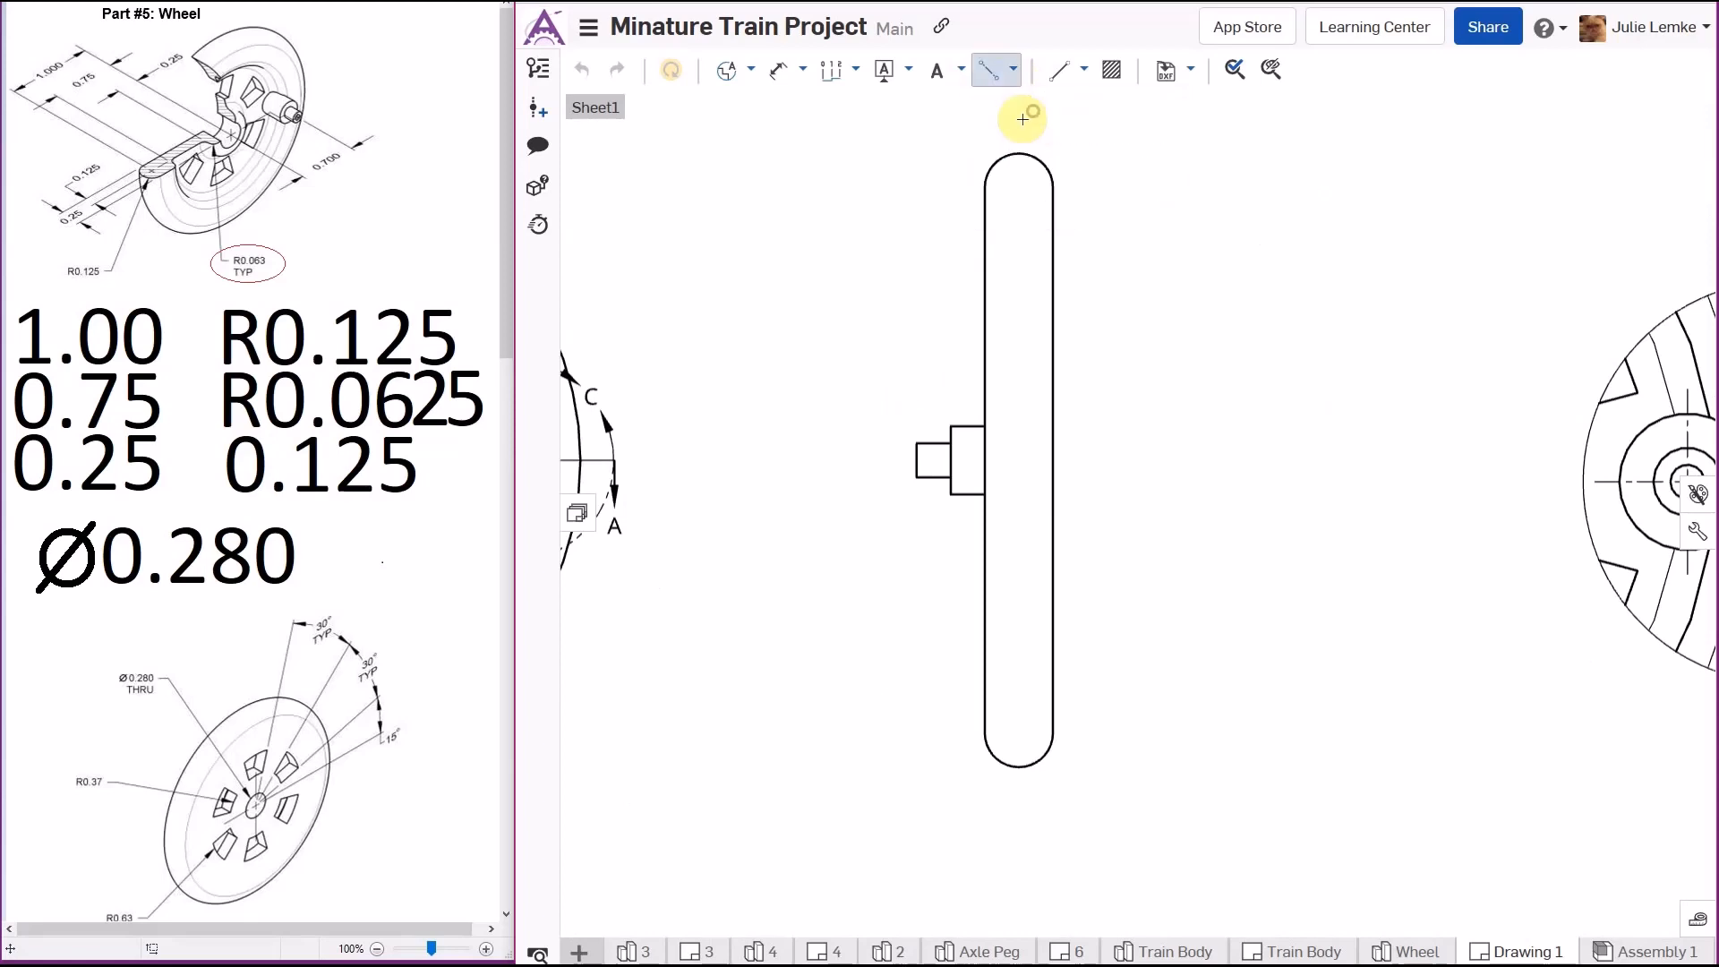
pyautogui.click(916, 461)
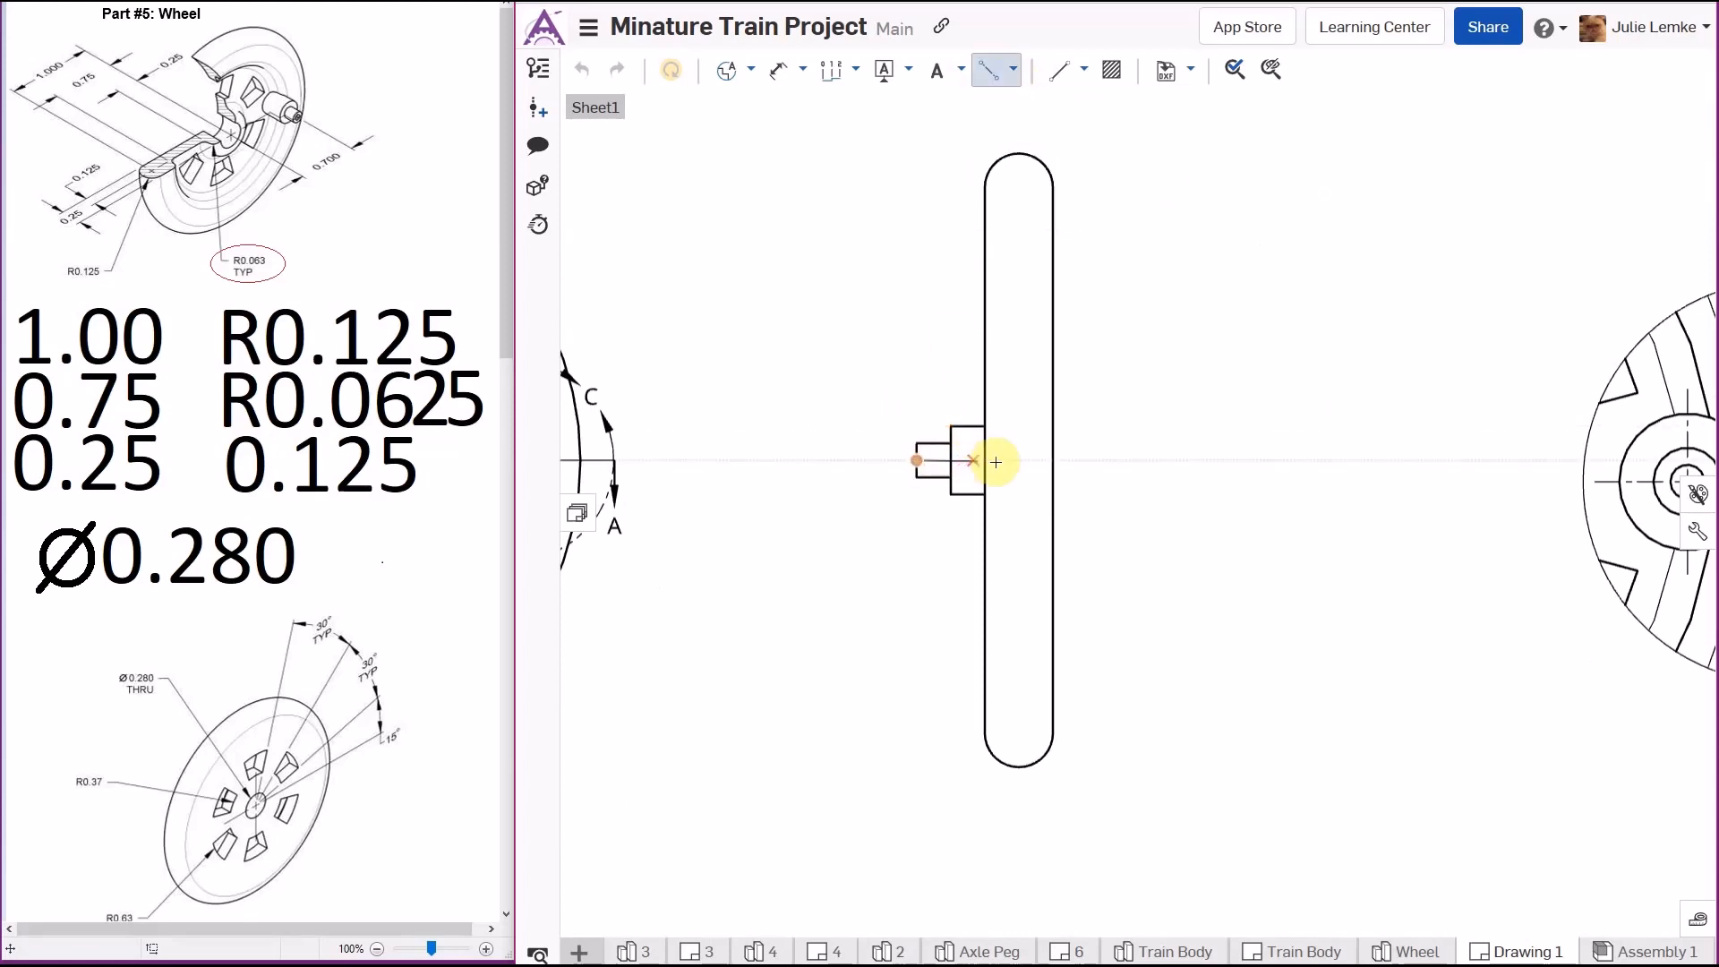
pyautogui.click(1054, 461)
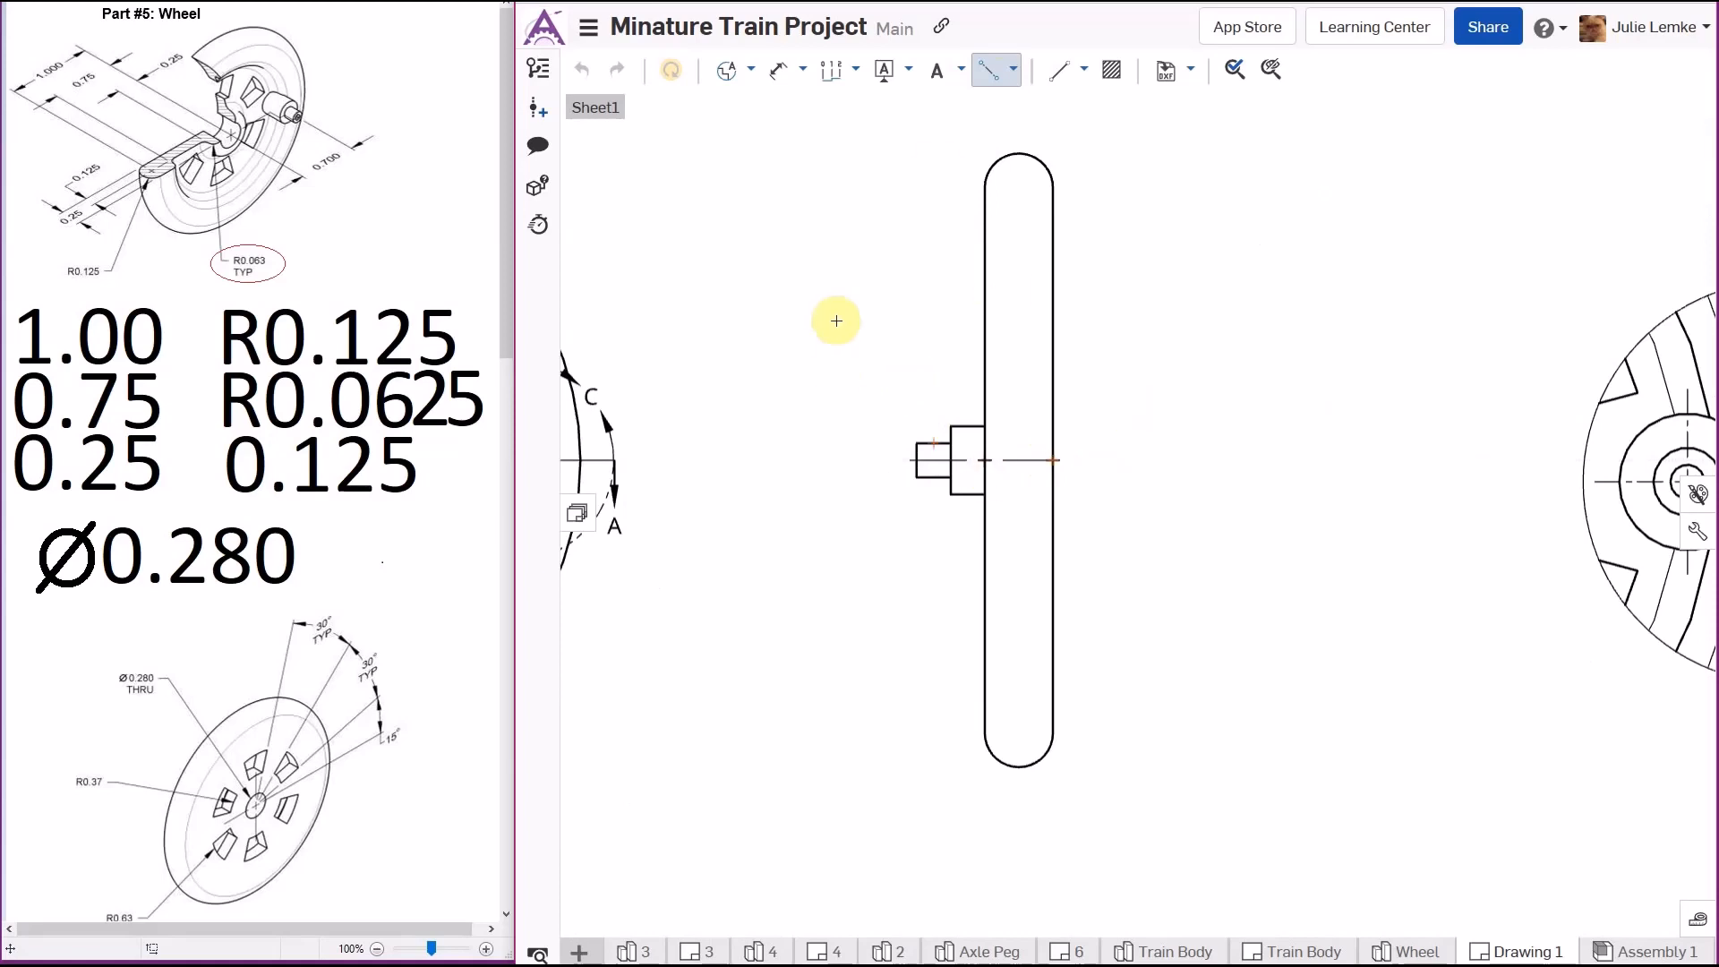
# - Add a centermark at the rounded rim end in section A-A
pyautogui.press('Escape')
pyautogui.scroll(-3, 841, 334)
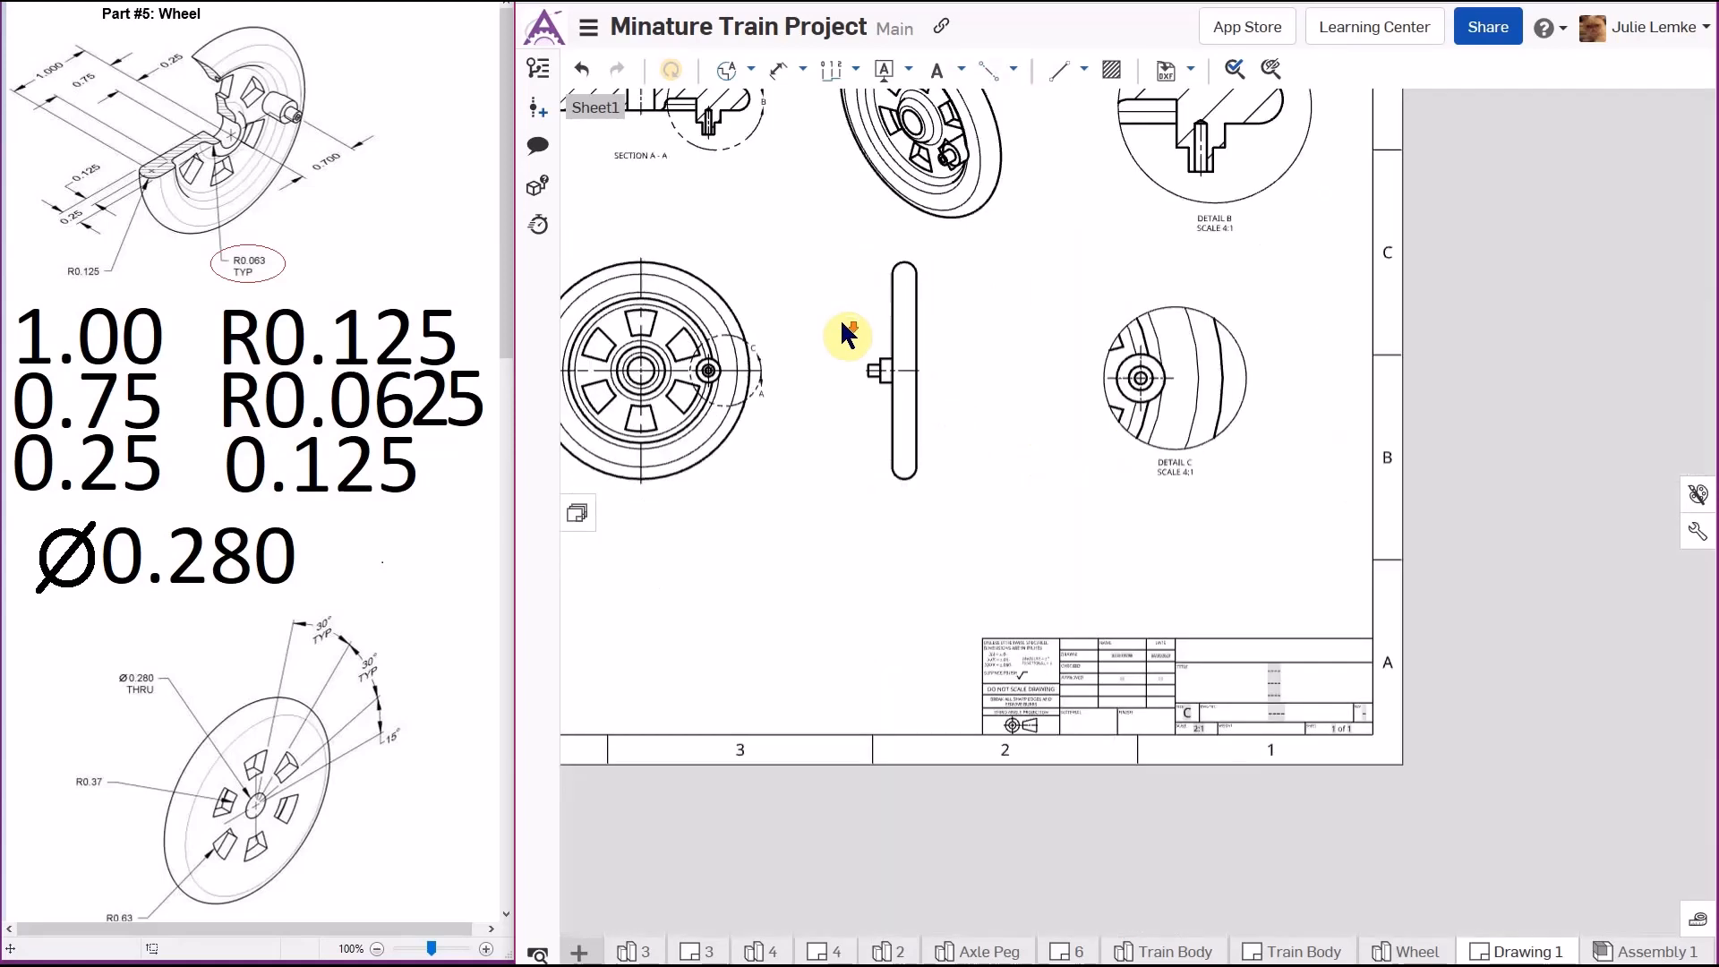
pyautogui.moveTo(843, 333)
pyautogui.mouseDown(button='middle')
pyautogui.moveTo(1039, 480)
pyautogui.moveTo(1043, 444)
pyautogui.mouseUp(button='middle')
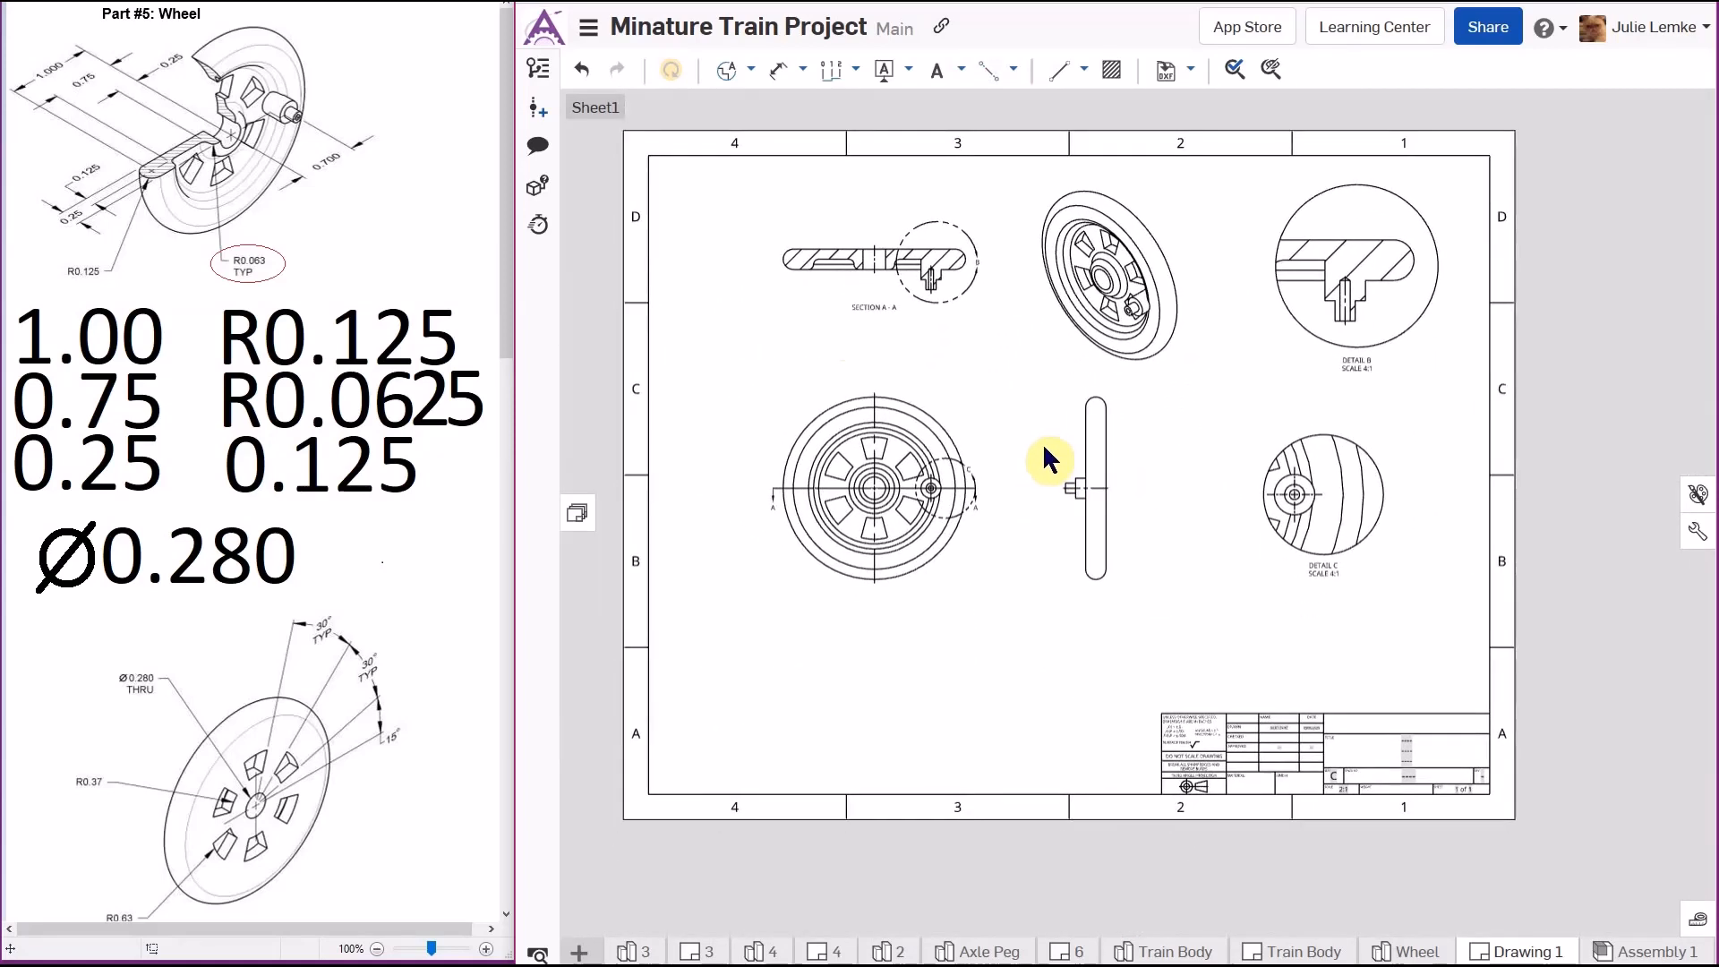
pyautogui.scroll(4, 797, 282)
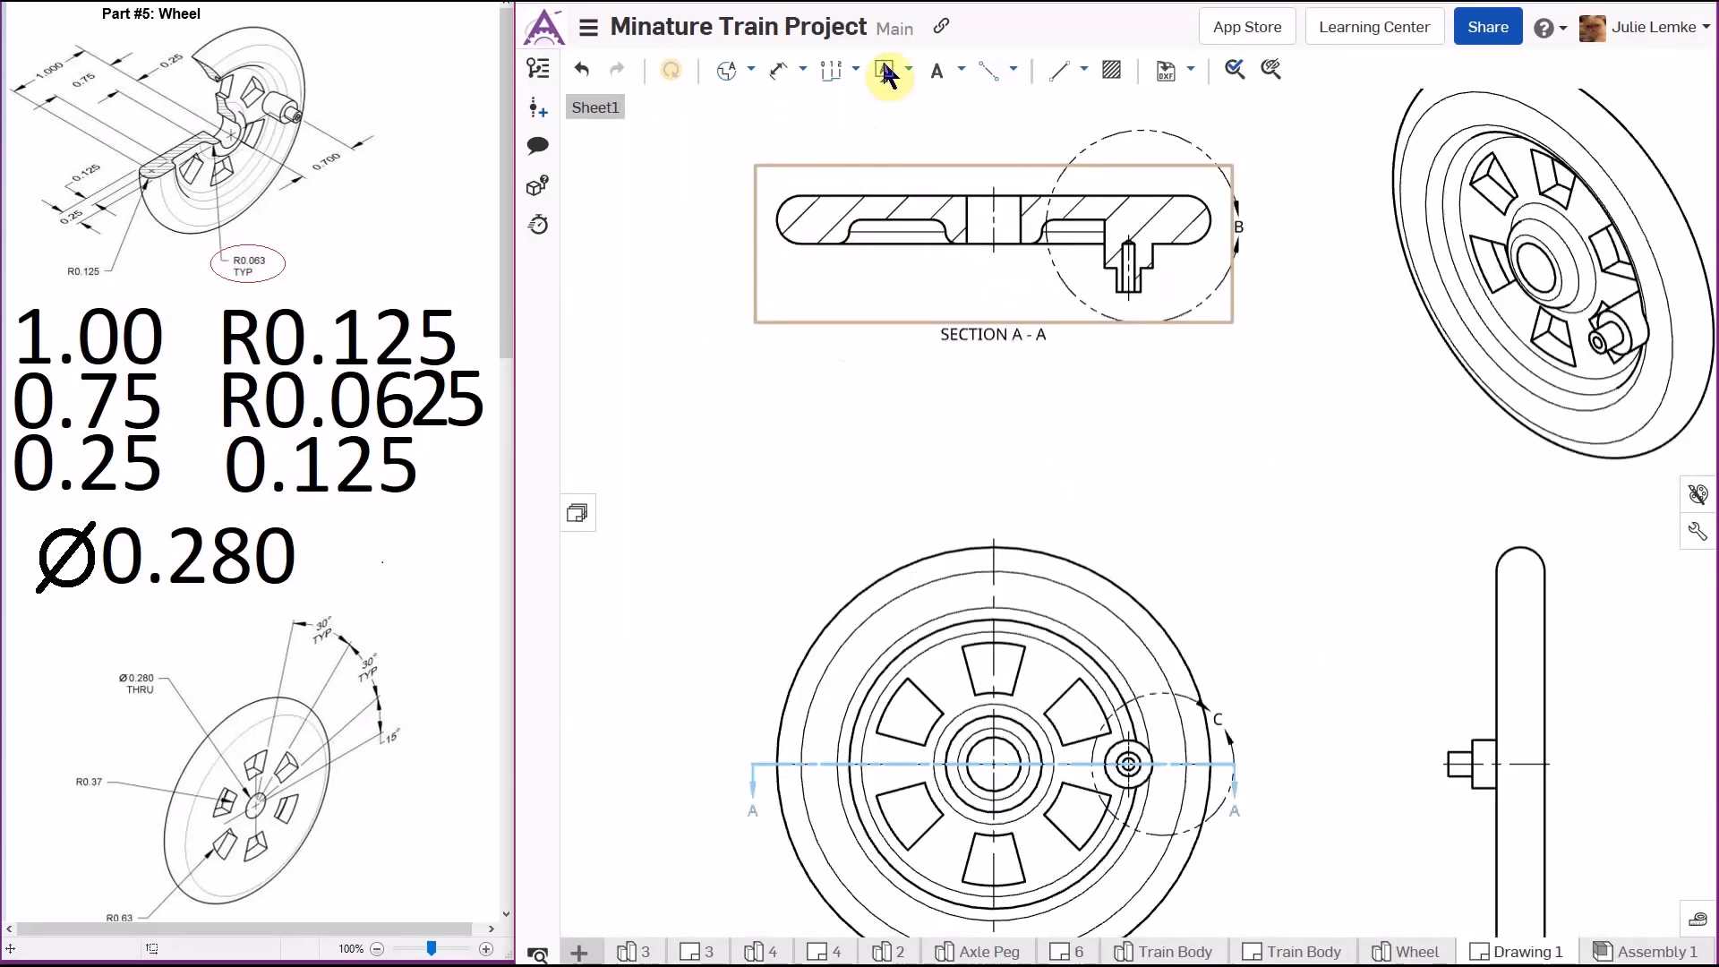
pyautogui.click(1013, 72)
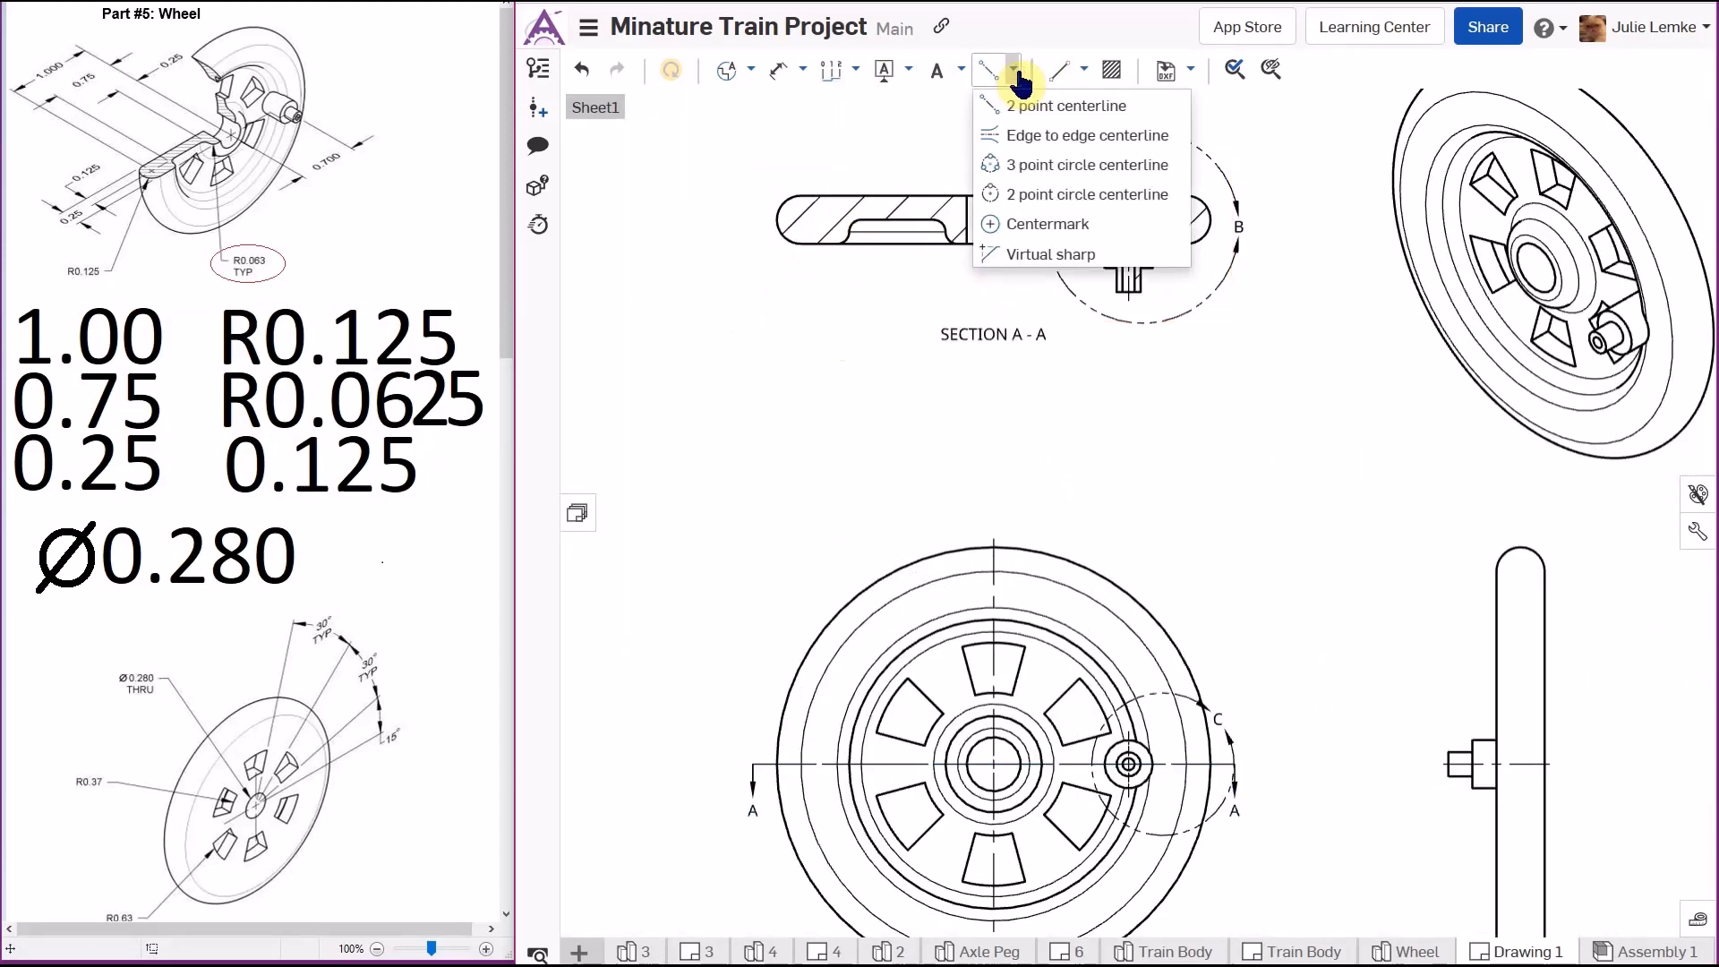
pyautogui.click(1046, 229)
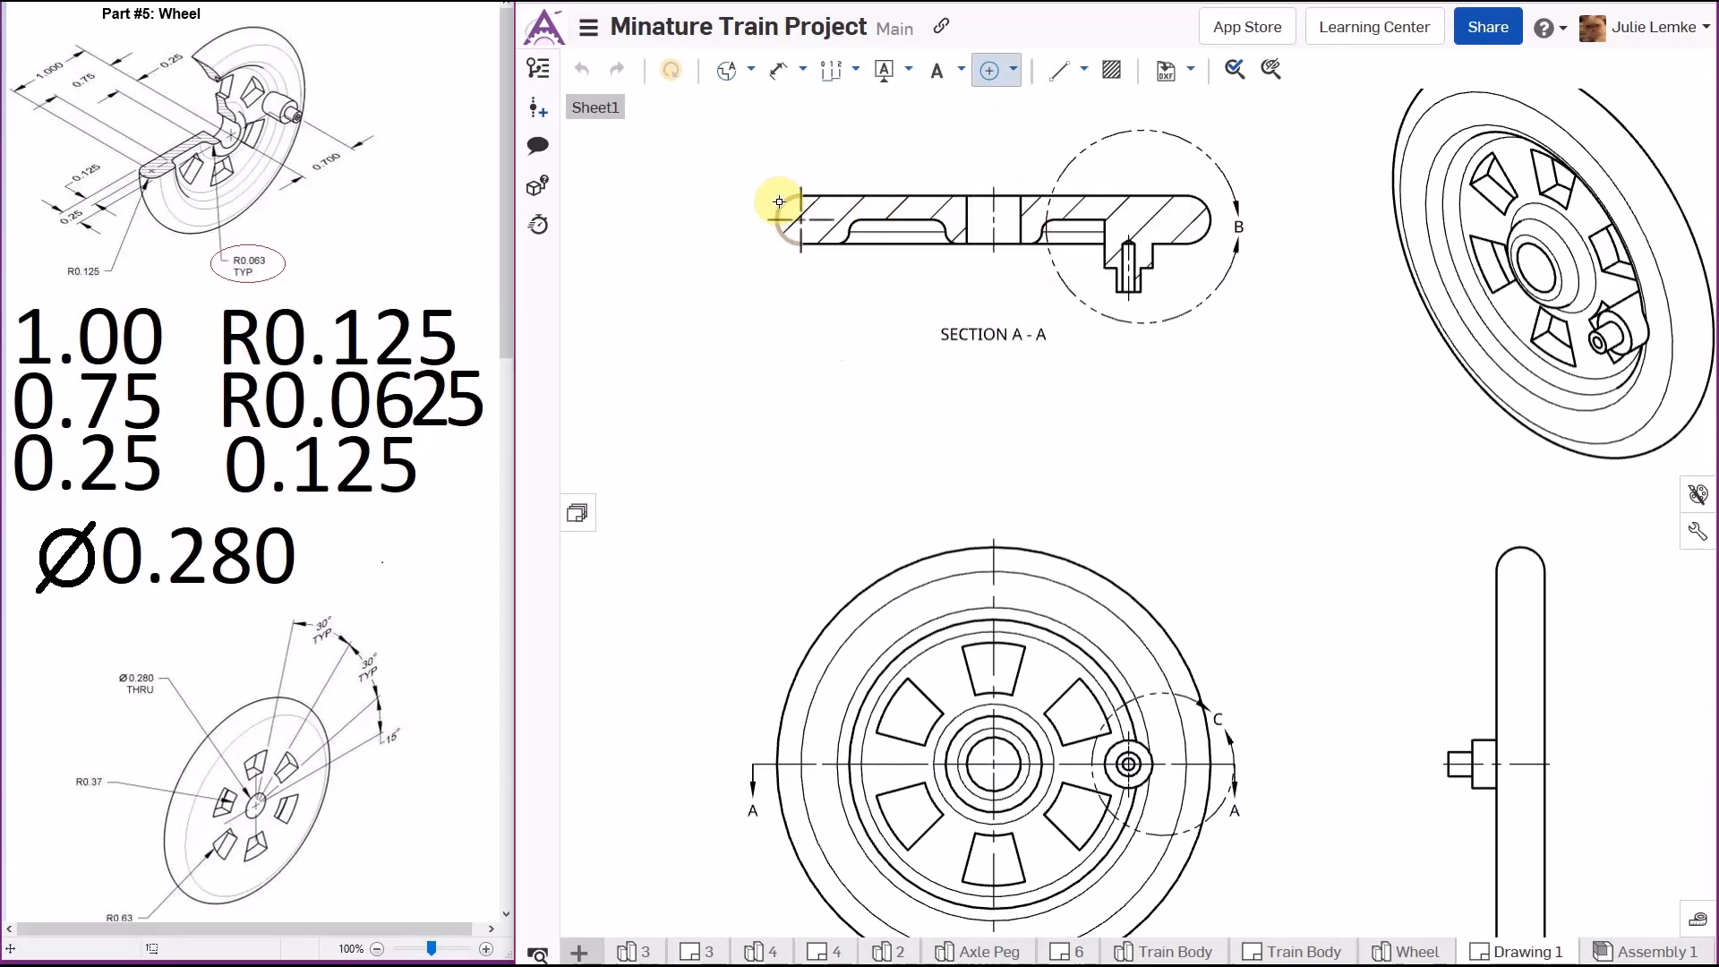
pyautogui.click(1197, 208)
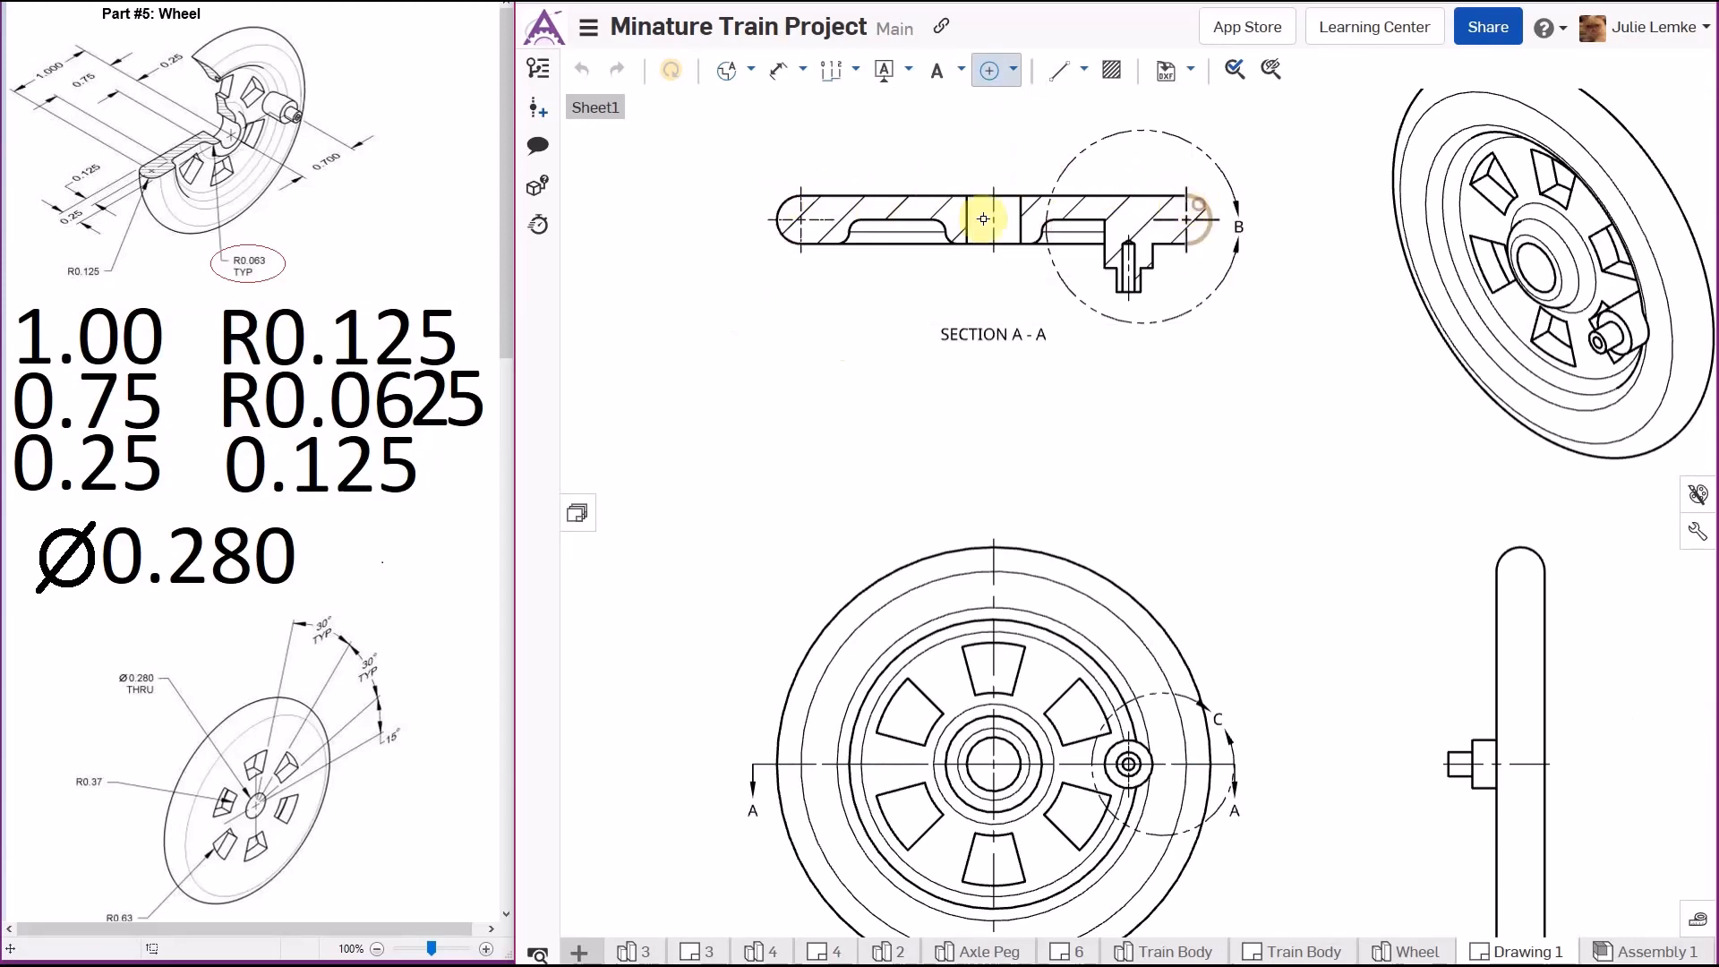
pyautogui.scroll(4, 831, 248)
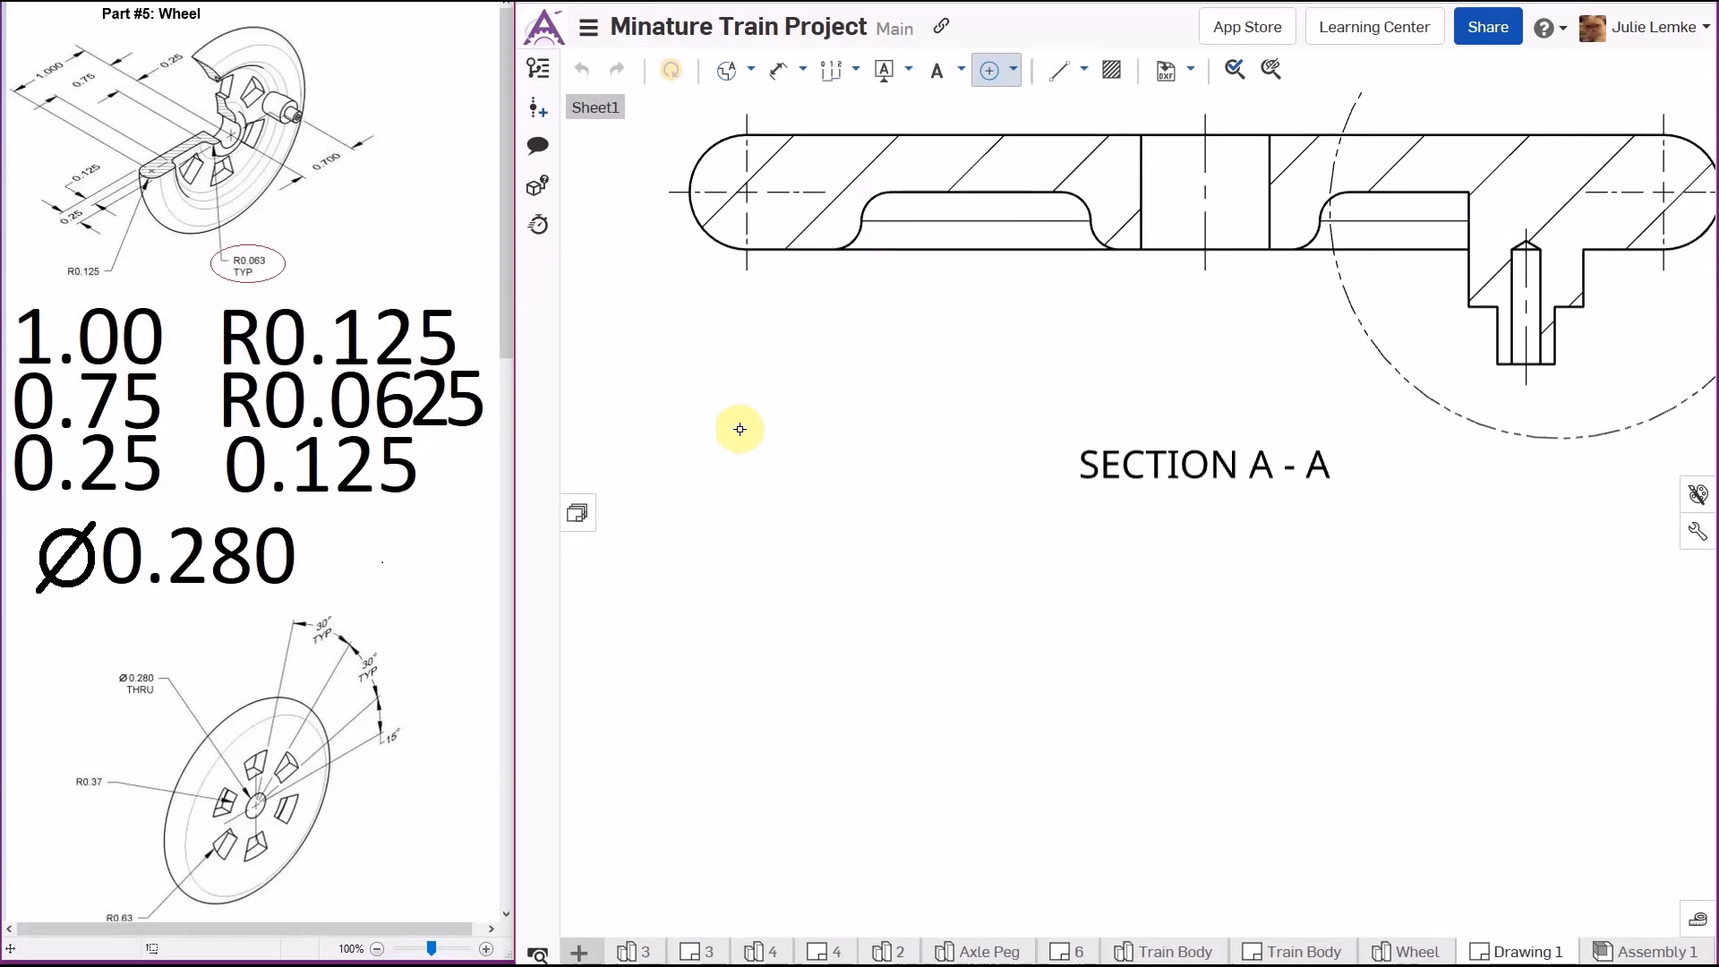
pyautogui.scroll(-5, 906, 326)
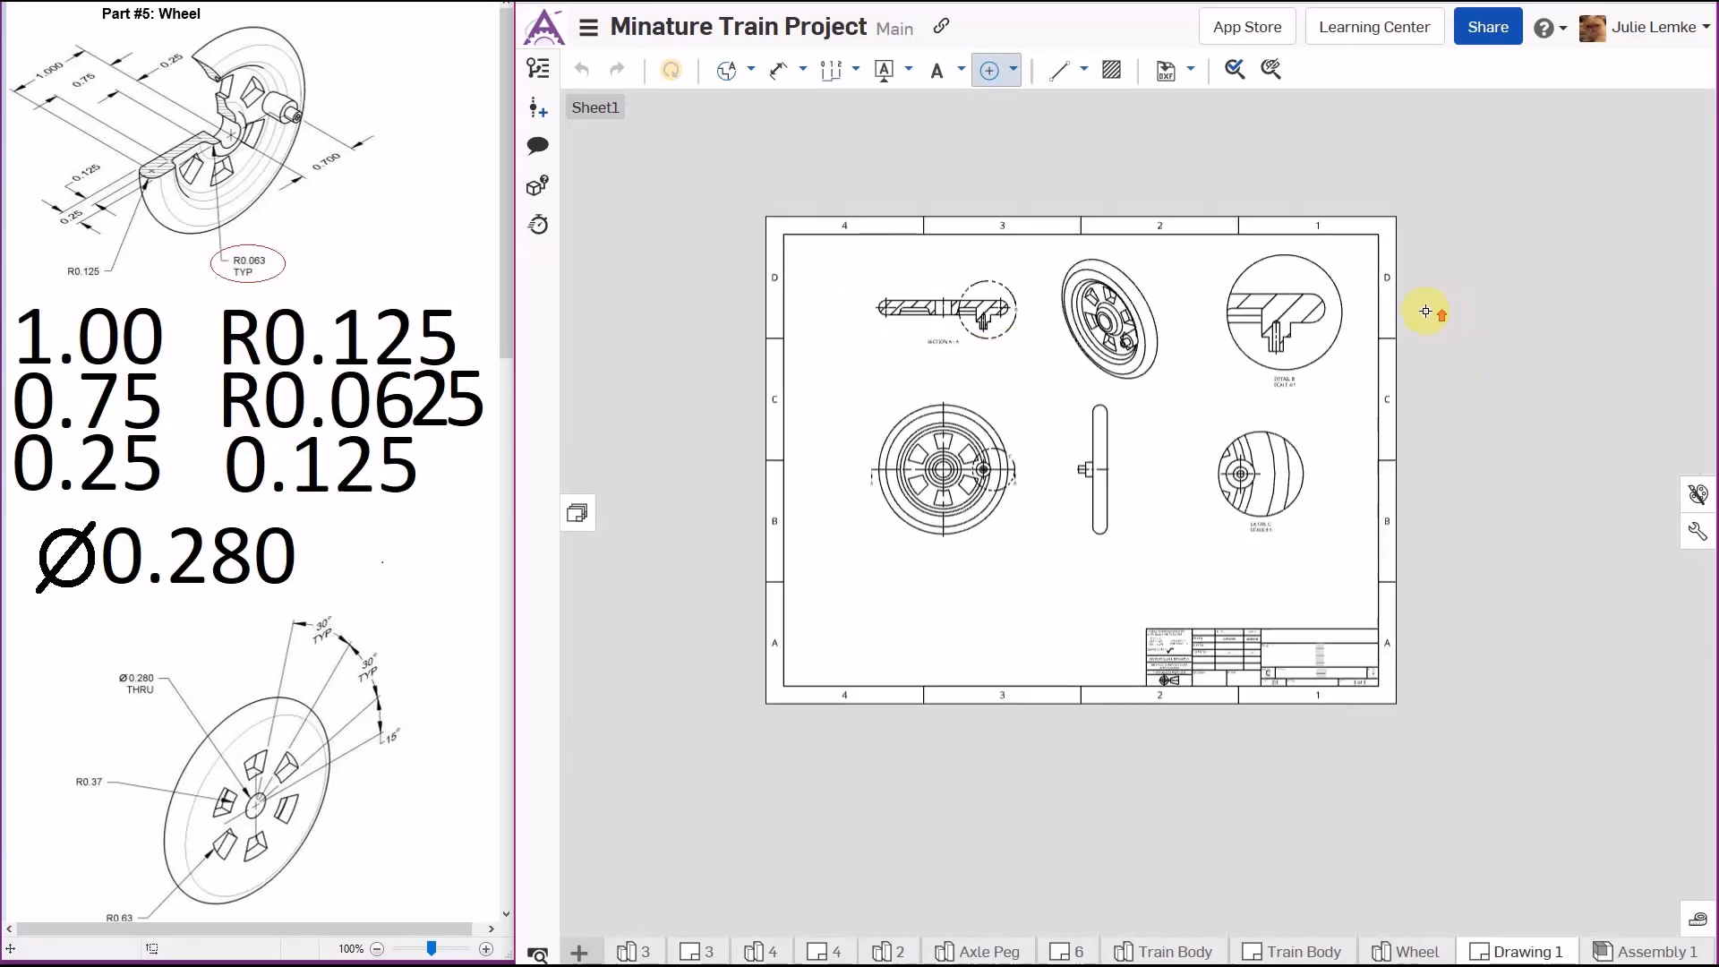
pyautogui.scroll(4, 1431, 314)
pyautogui.scroll(-4, 1250, 371)
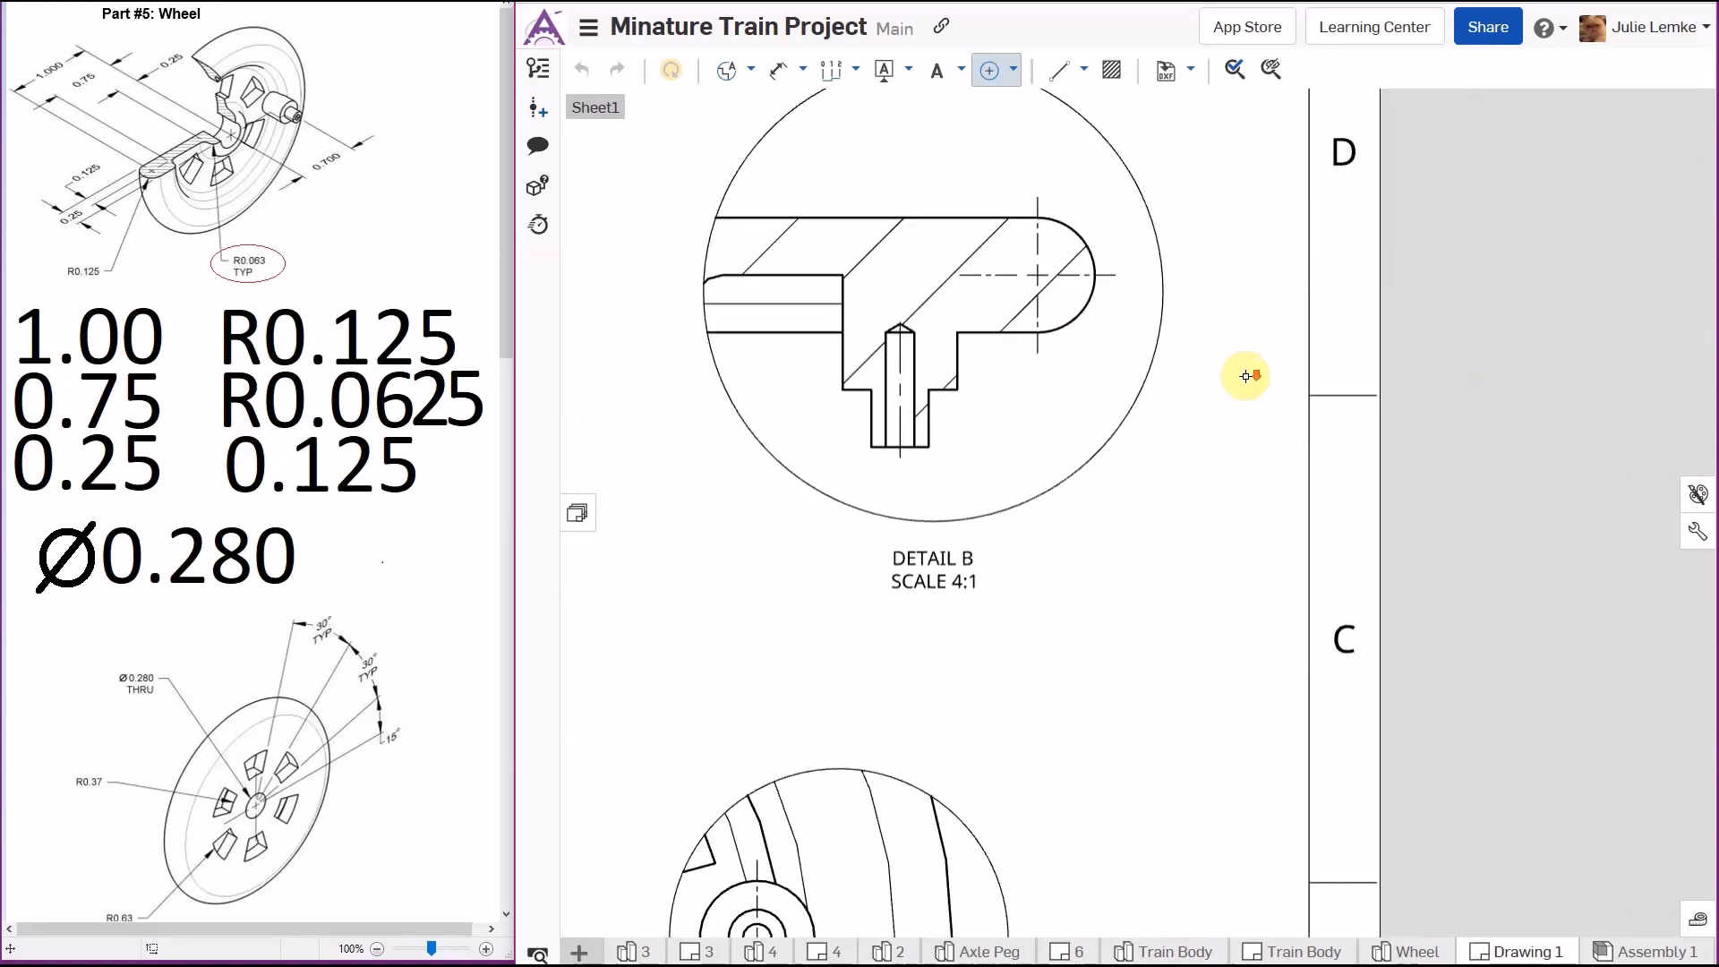
pyautogui.moveTo(878, 453)
pyautogui.mouseDown(button='middle')
pyautogui.moveTo(1058, 395)
pyautogui.moveTo(1023, 405)
pyautogui.mouseUp(button='middle')
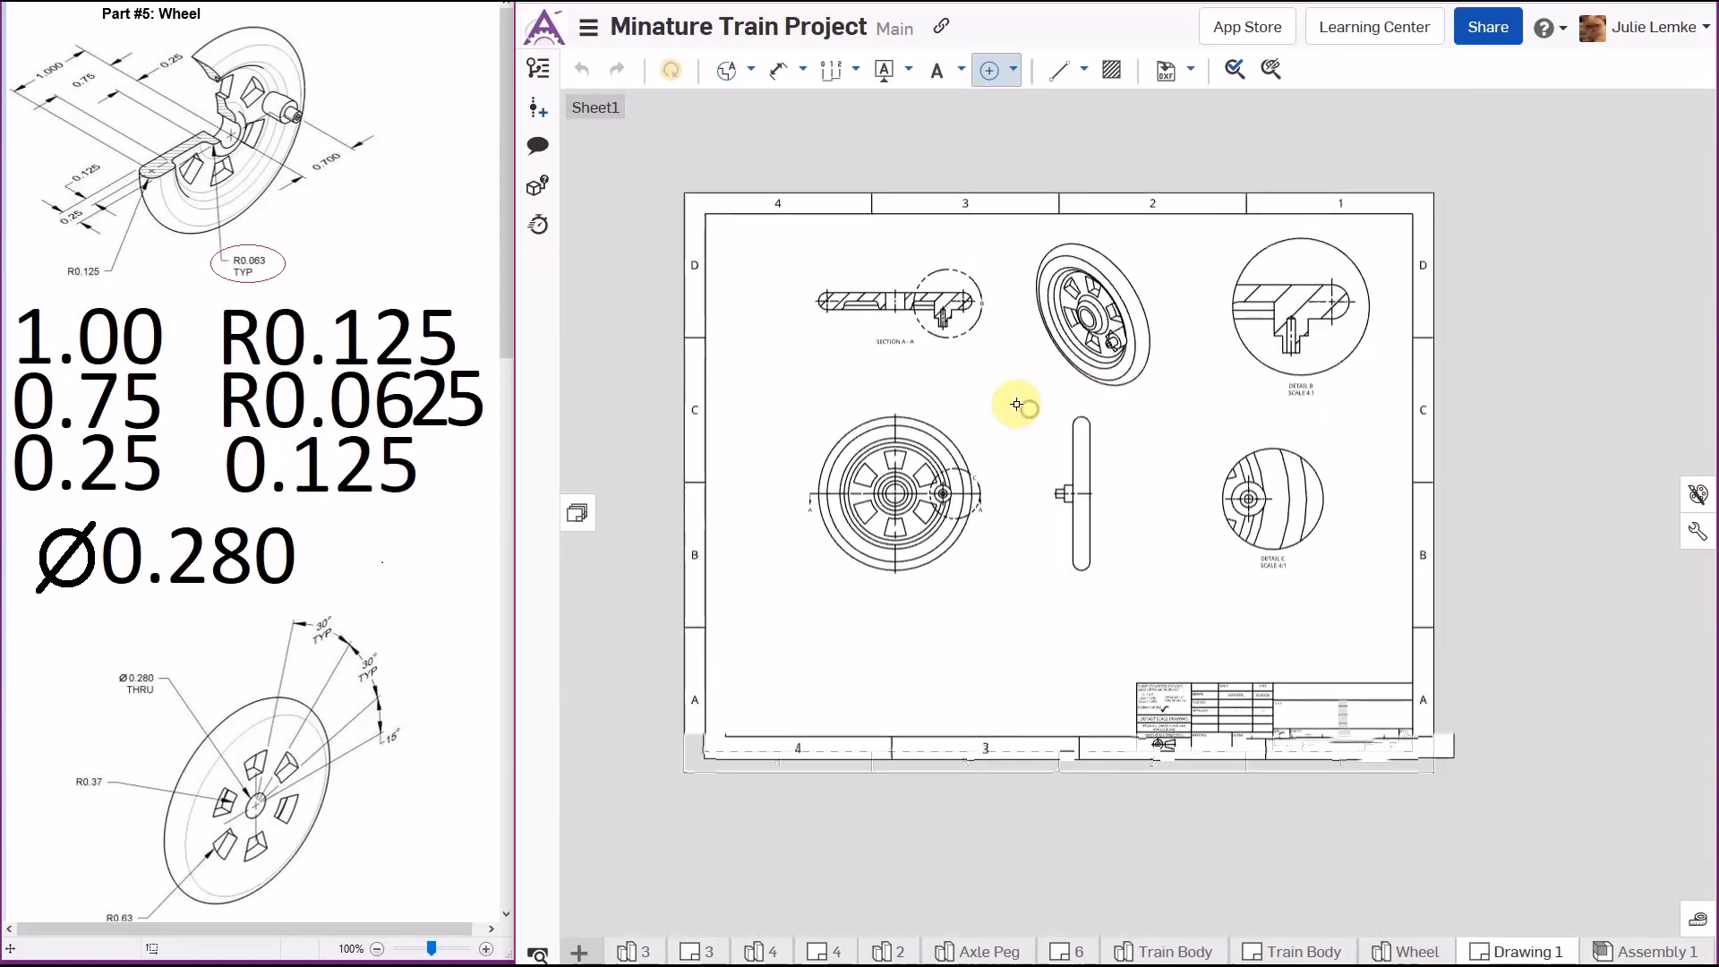
pyautogui.click(984, 77)
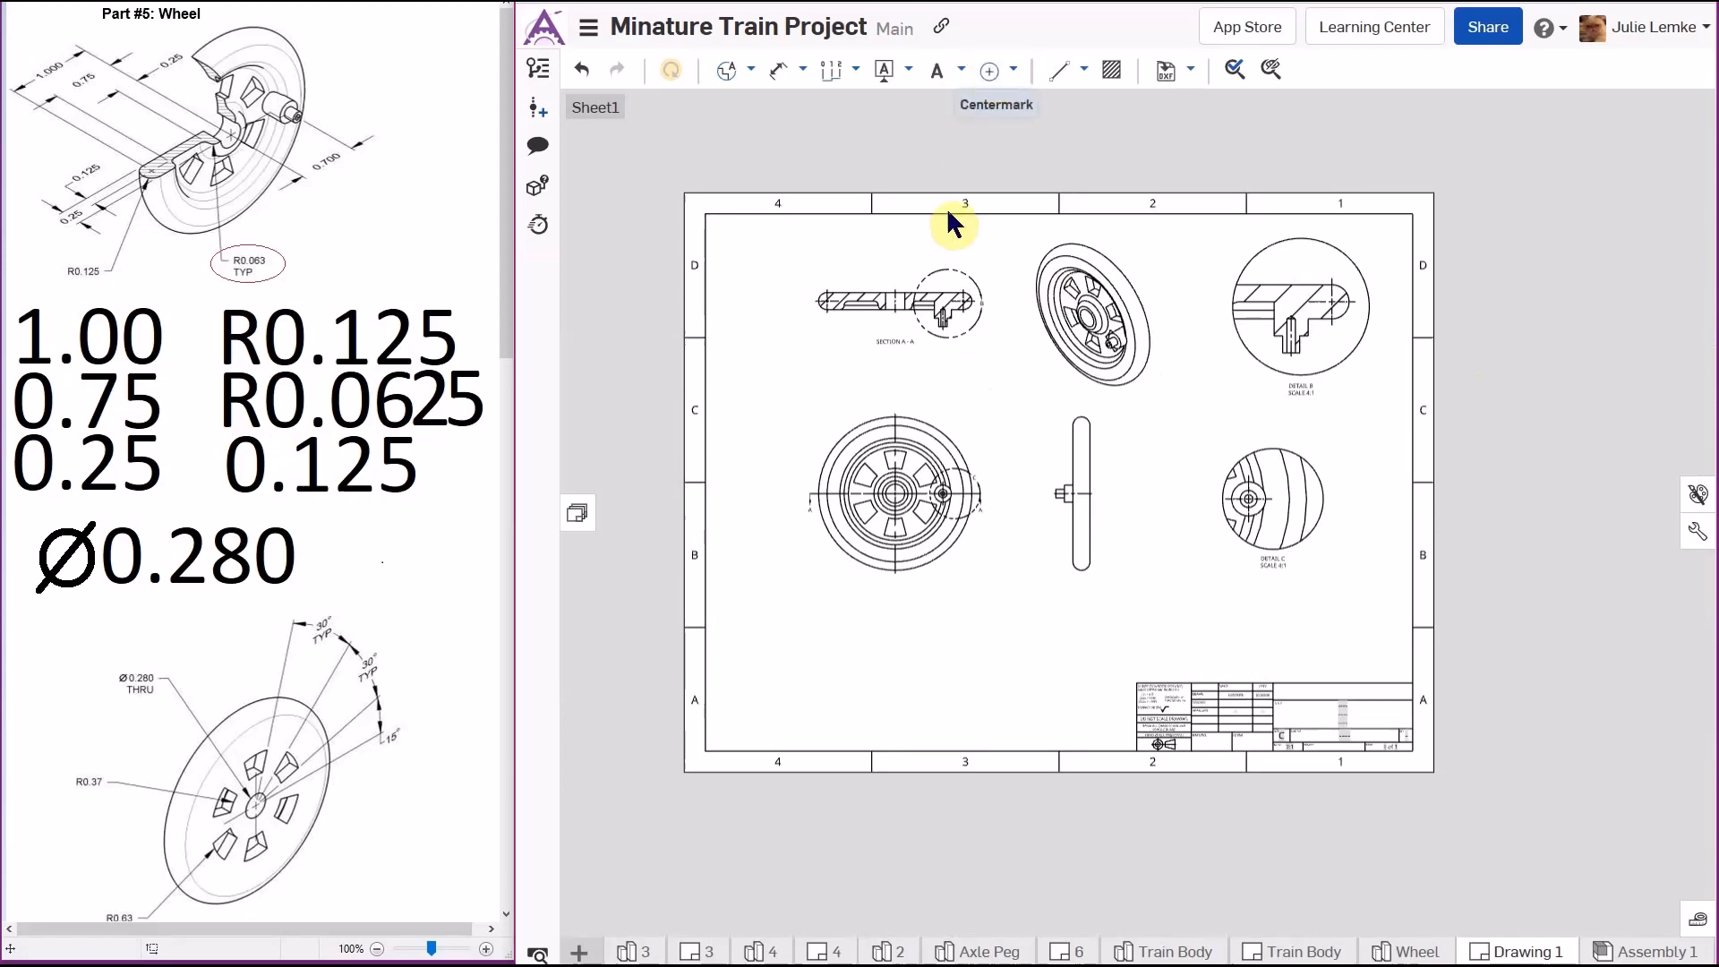
# - Switch the isometric view to a shaded display
pyautogui.rightClick(1118, 259)
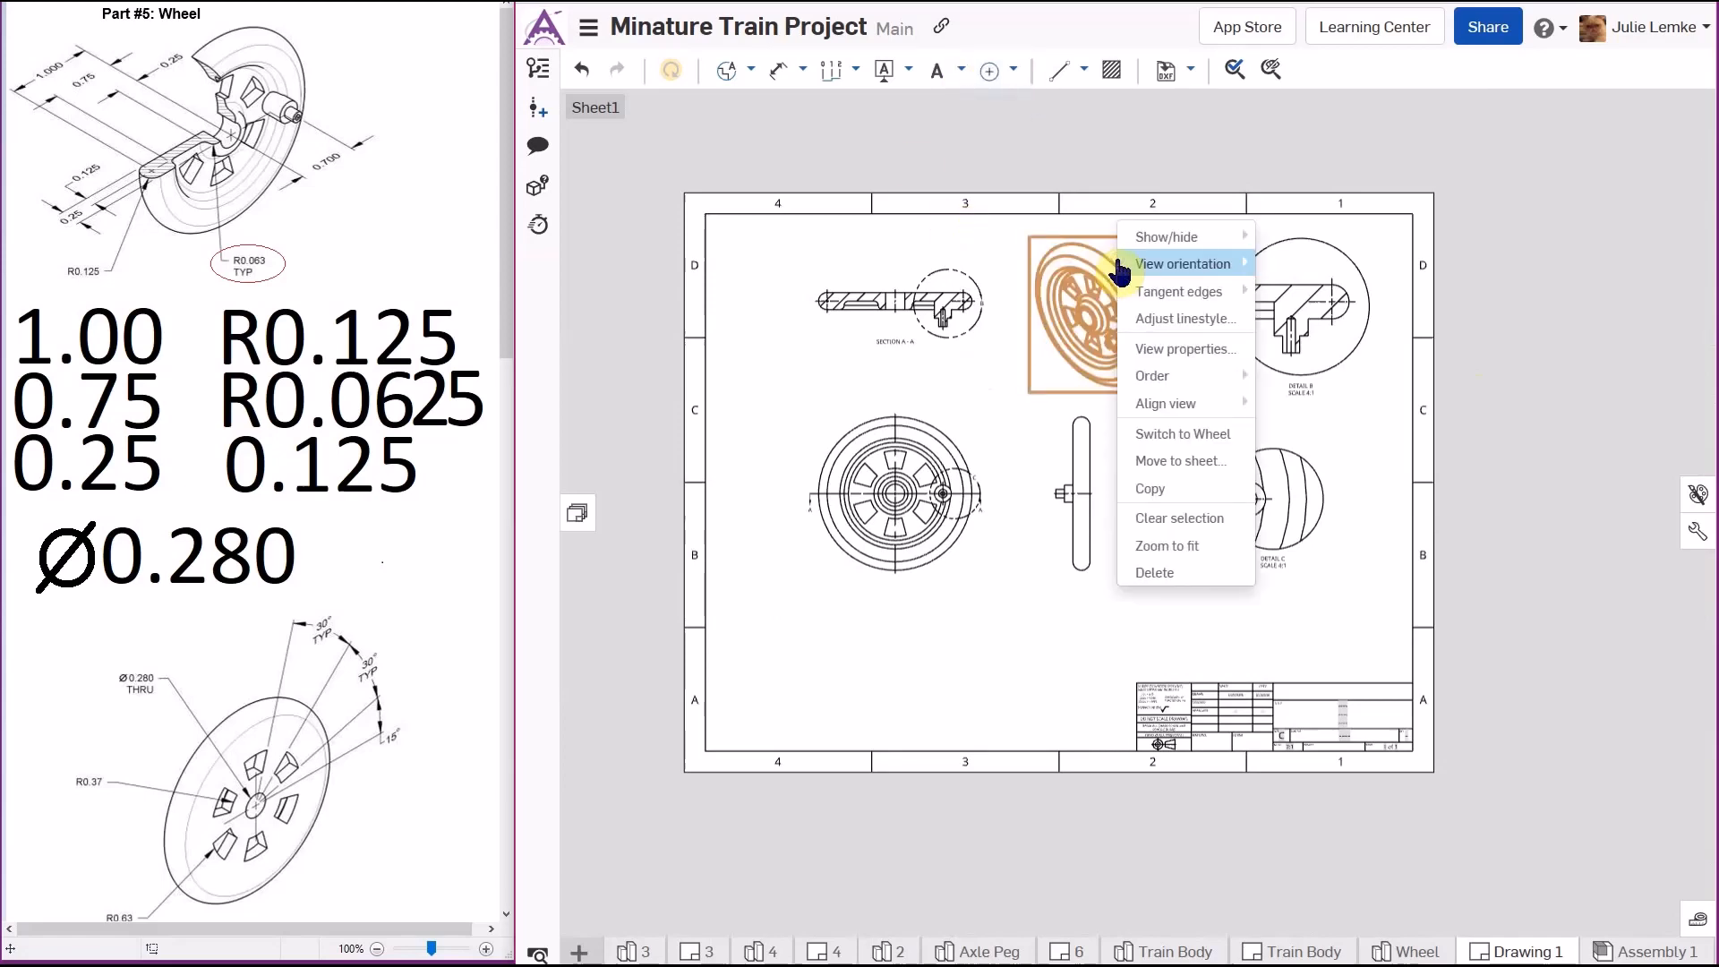
pyautogui.moveTo(1150, 240)
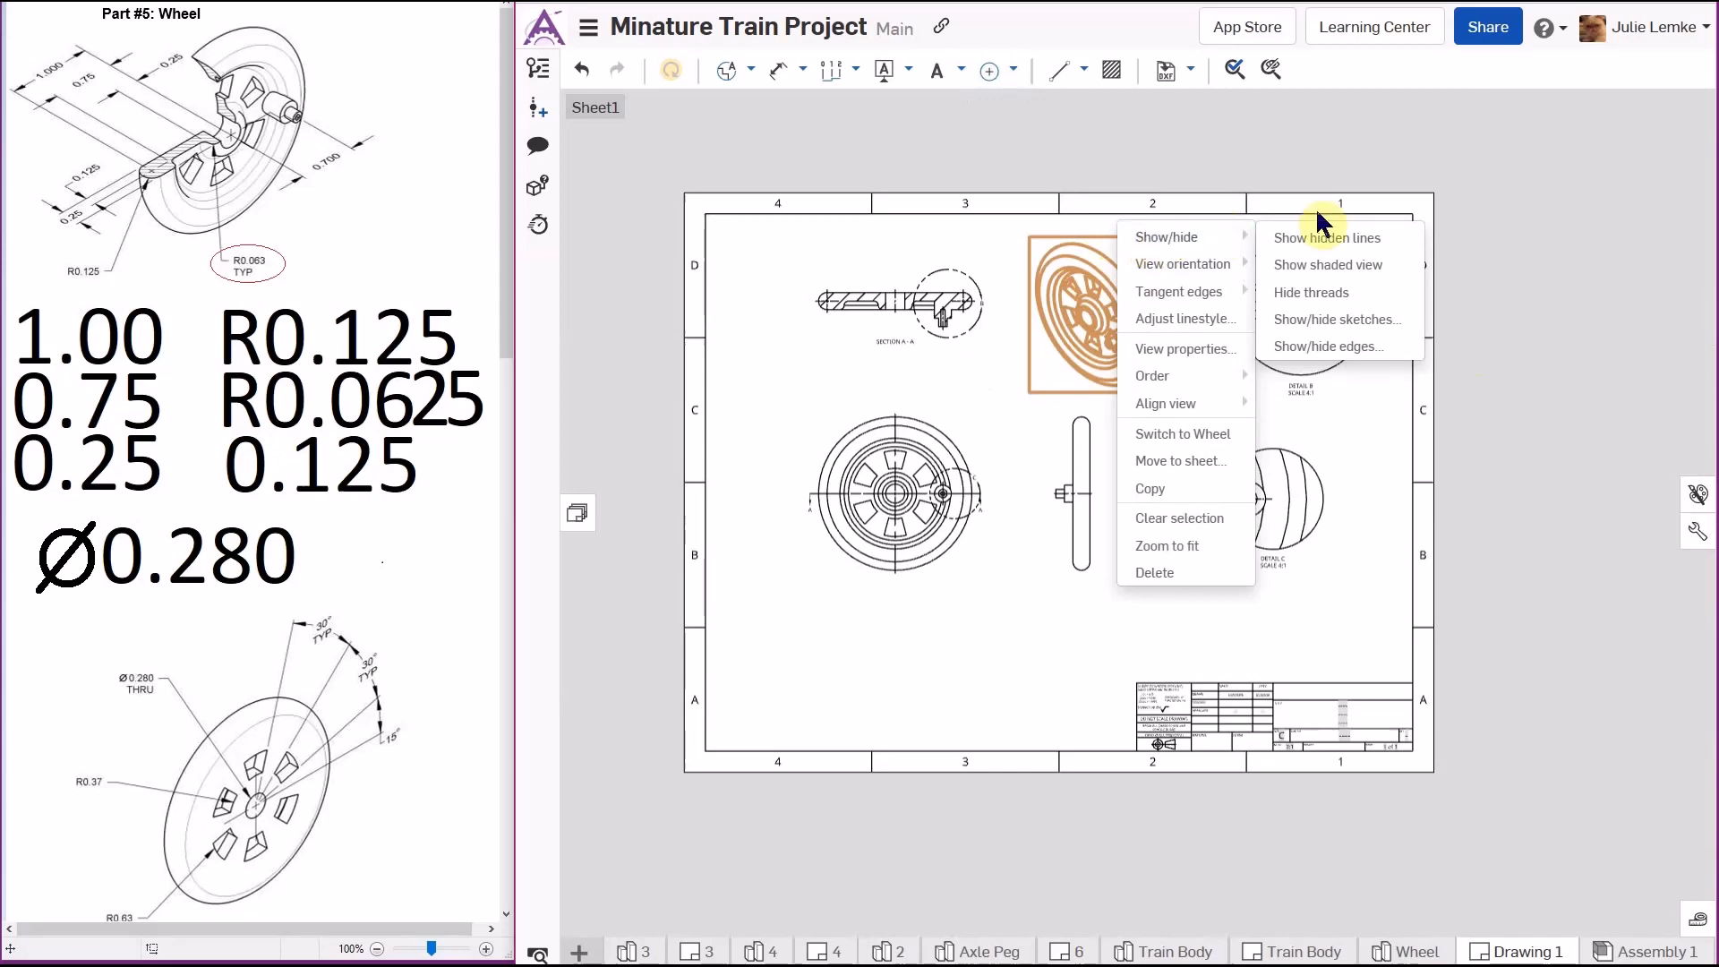
pyautogui.click(1392, 266)
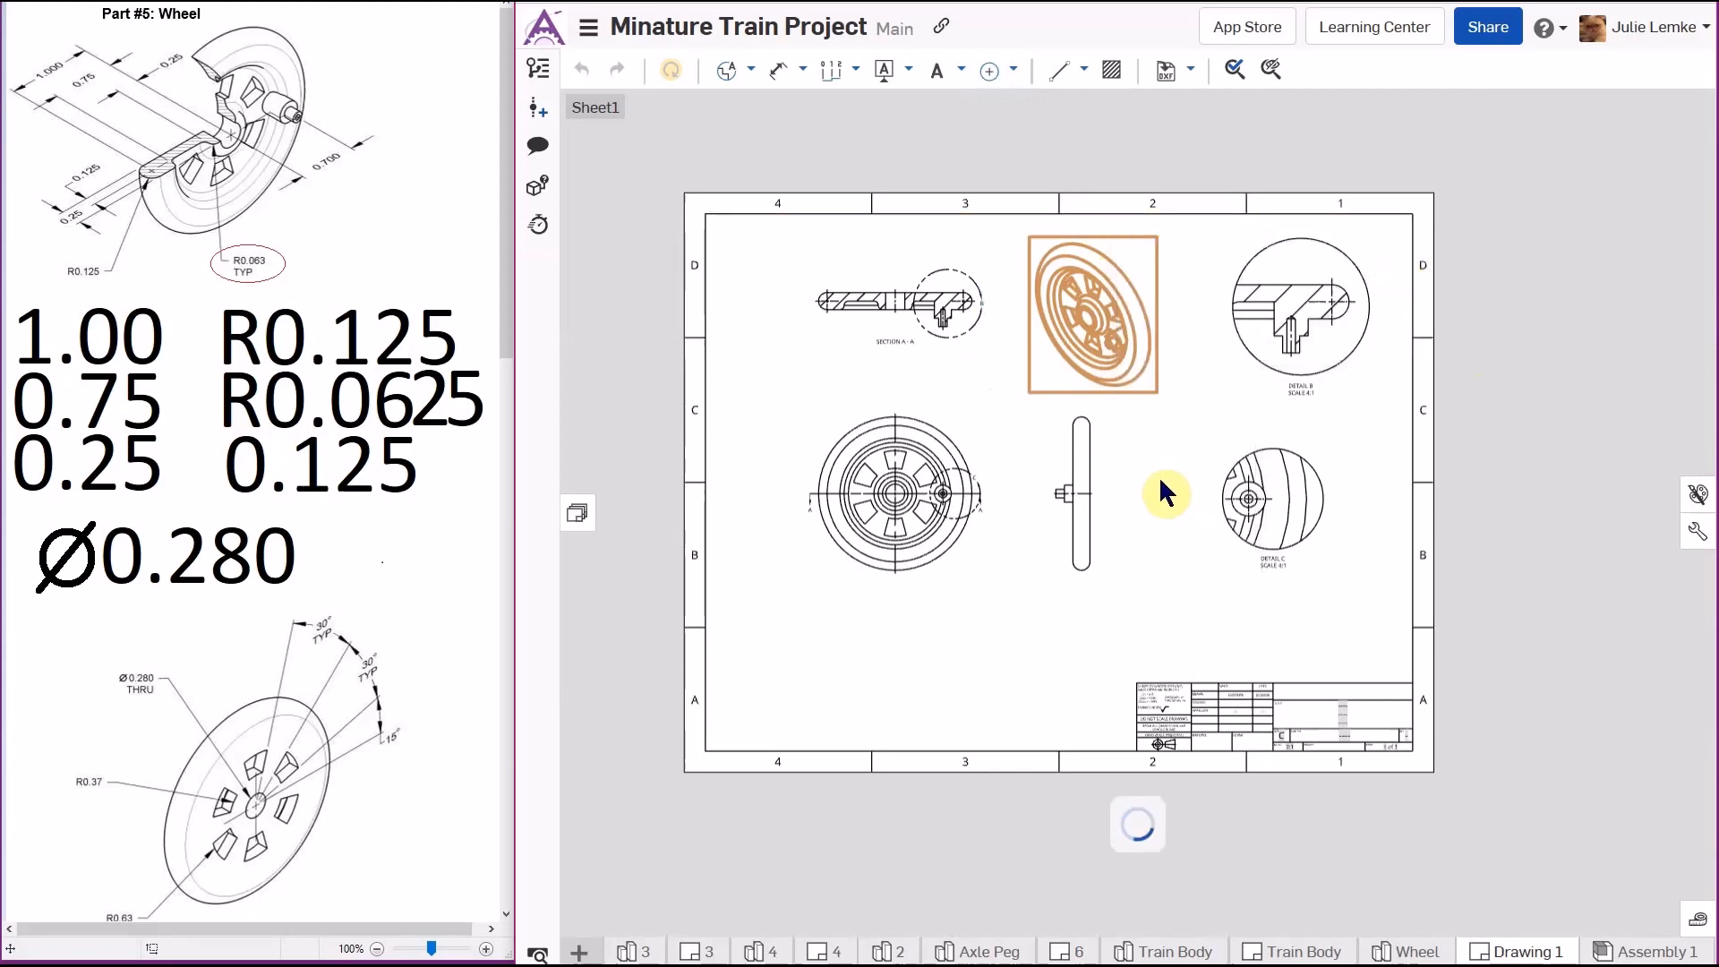
# - Show hidden lines in the side view
pyautogui.rightClick(1063, 479)
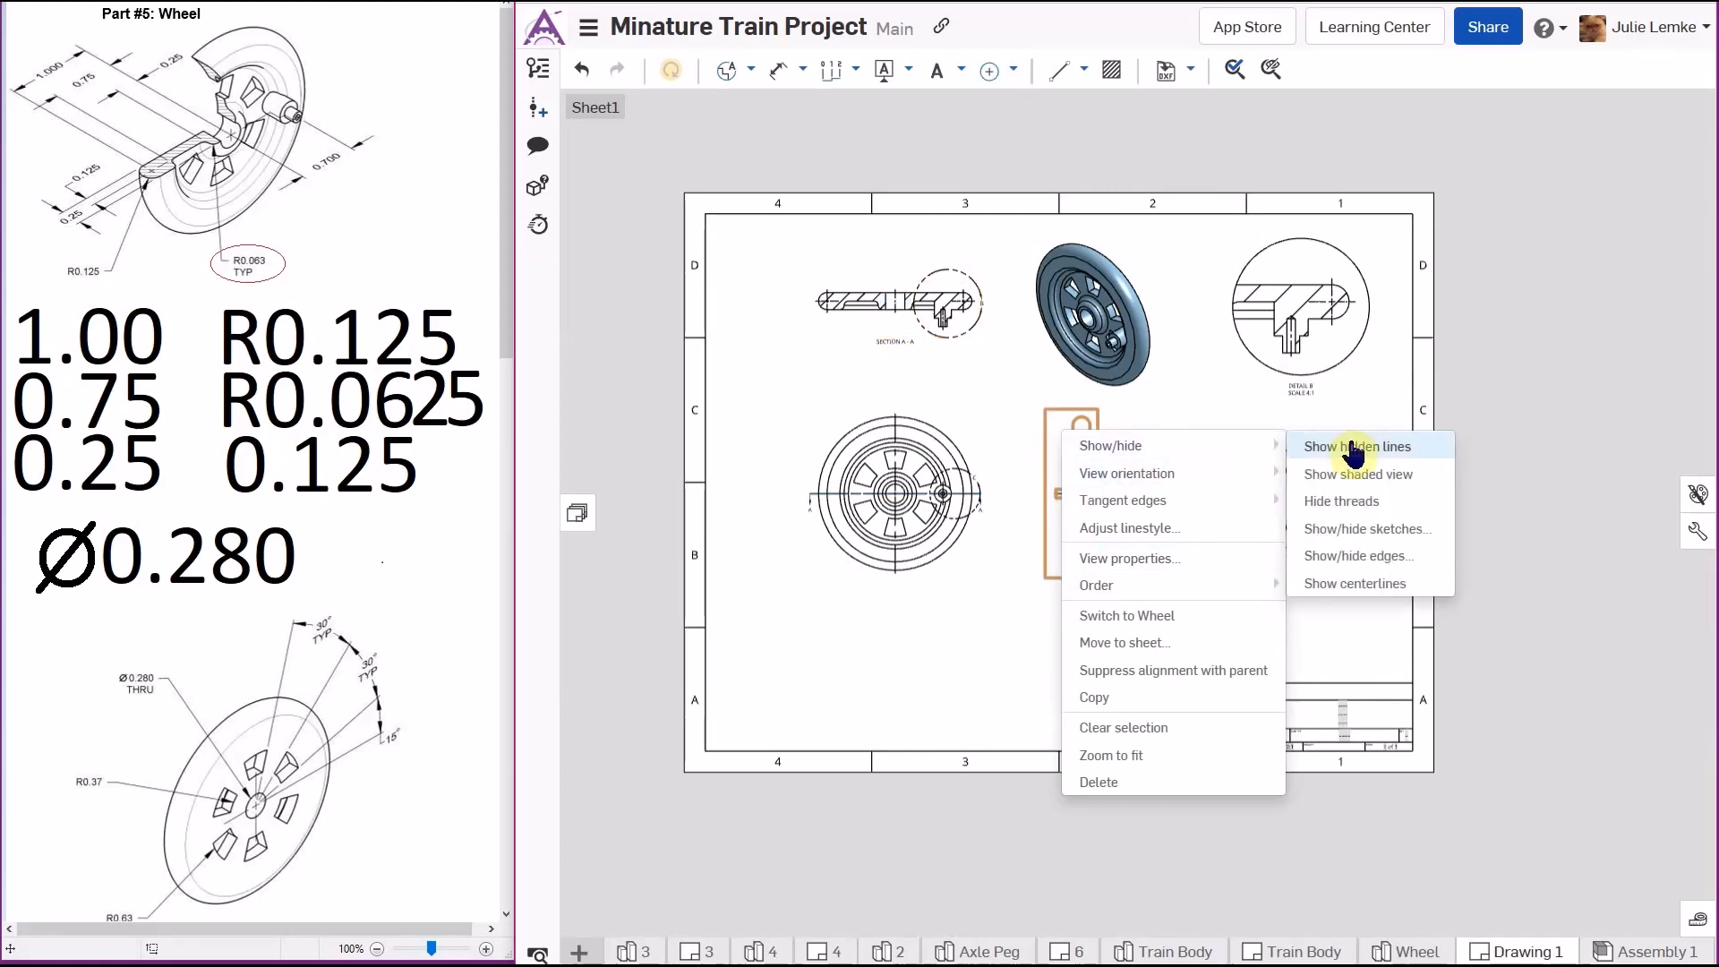
pyautogui.click(1380, 447)
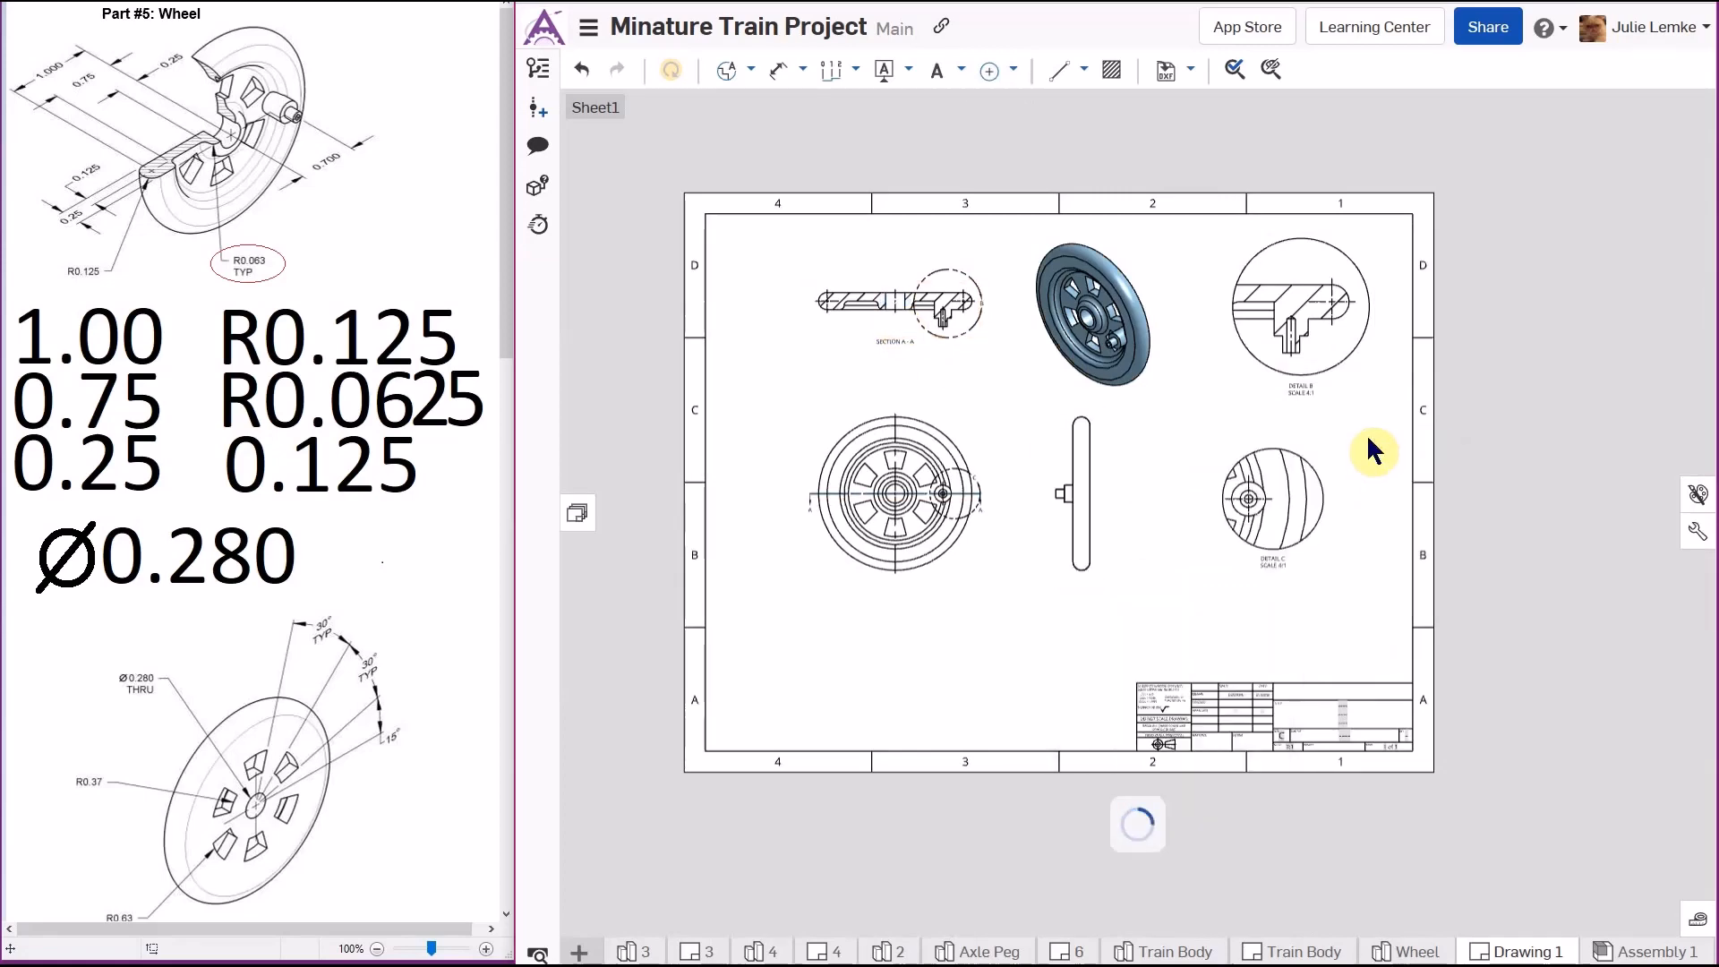
pyautogui.scroll(3, 1094, 504)
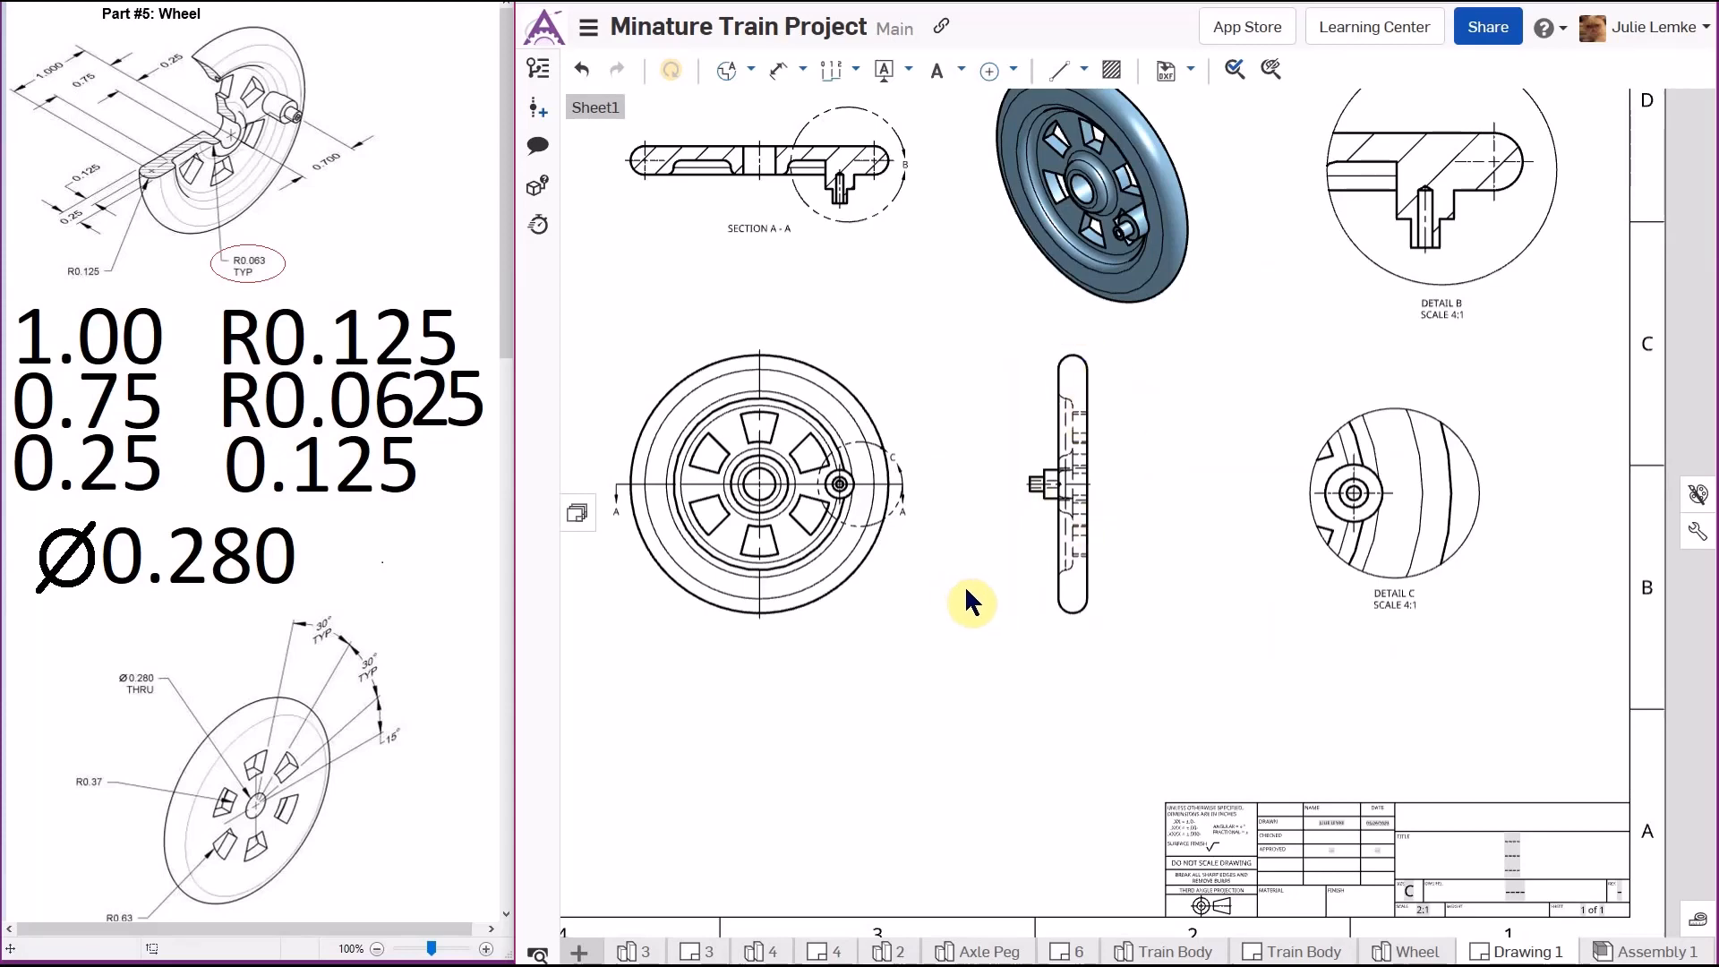
pyautogui.press('f')
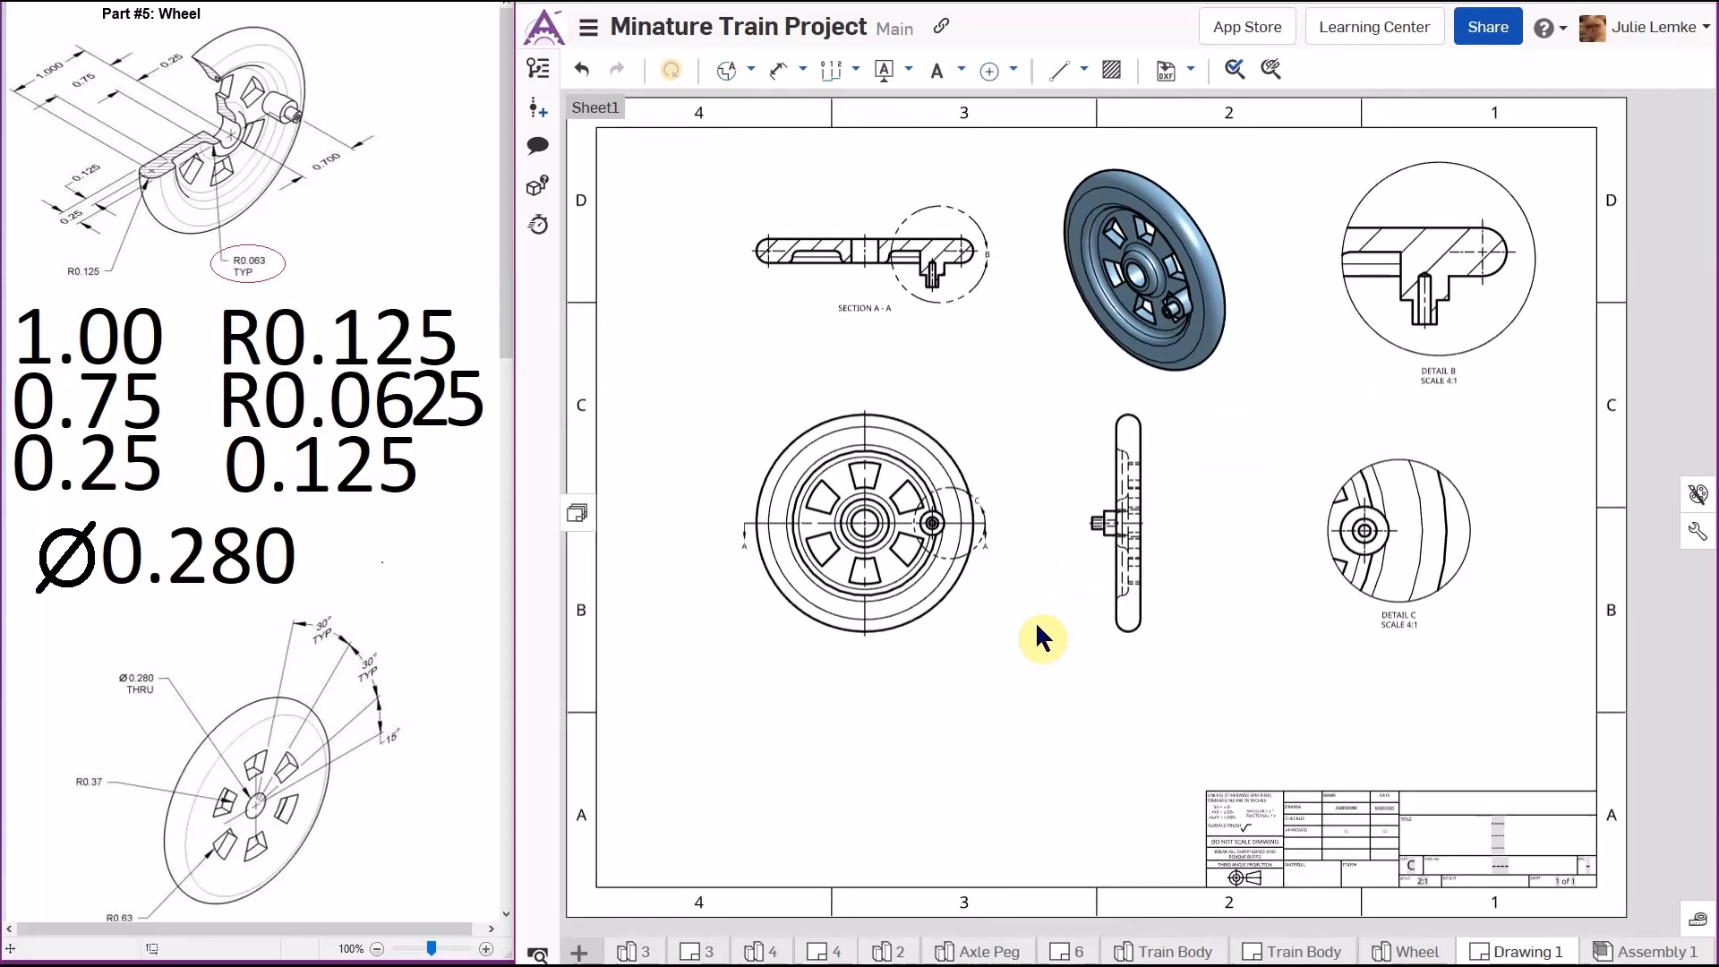
# - Add an angular dimension between the edges of one spoke opening in the front view
pyautogui.moveTo(1035, 624); pyautogui.dragTo(1025, 630, button='middle')
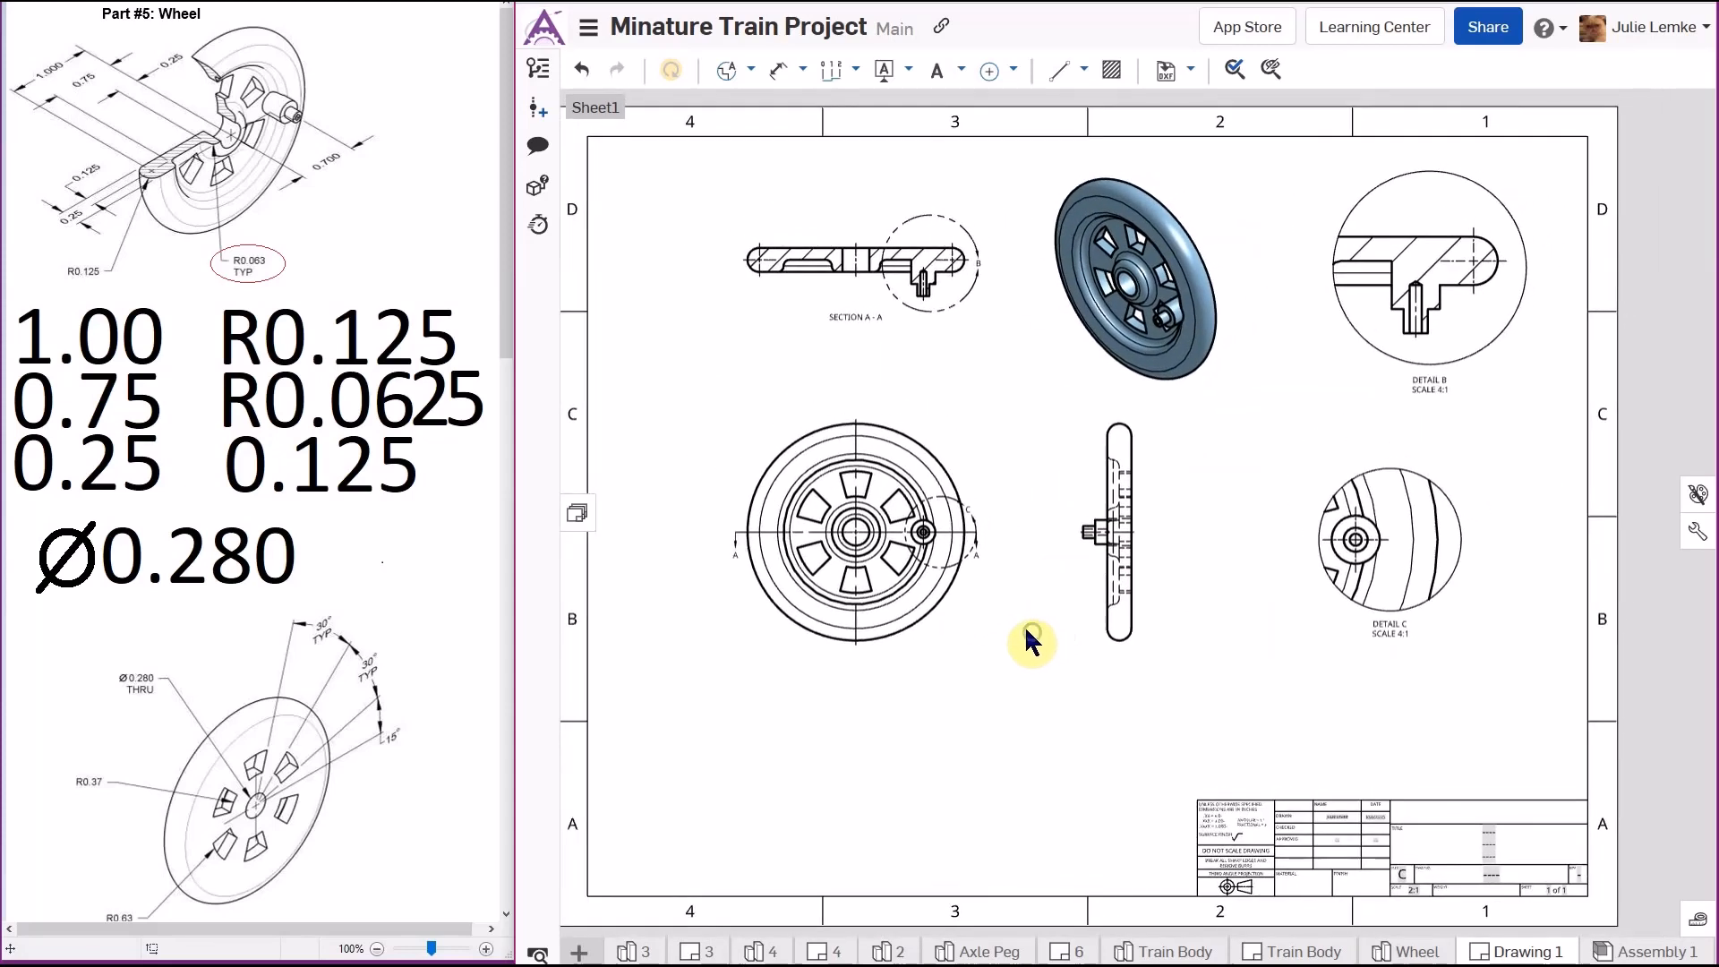
pyautogui.click(781, 76)
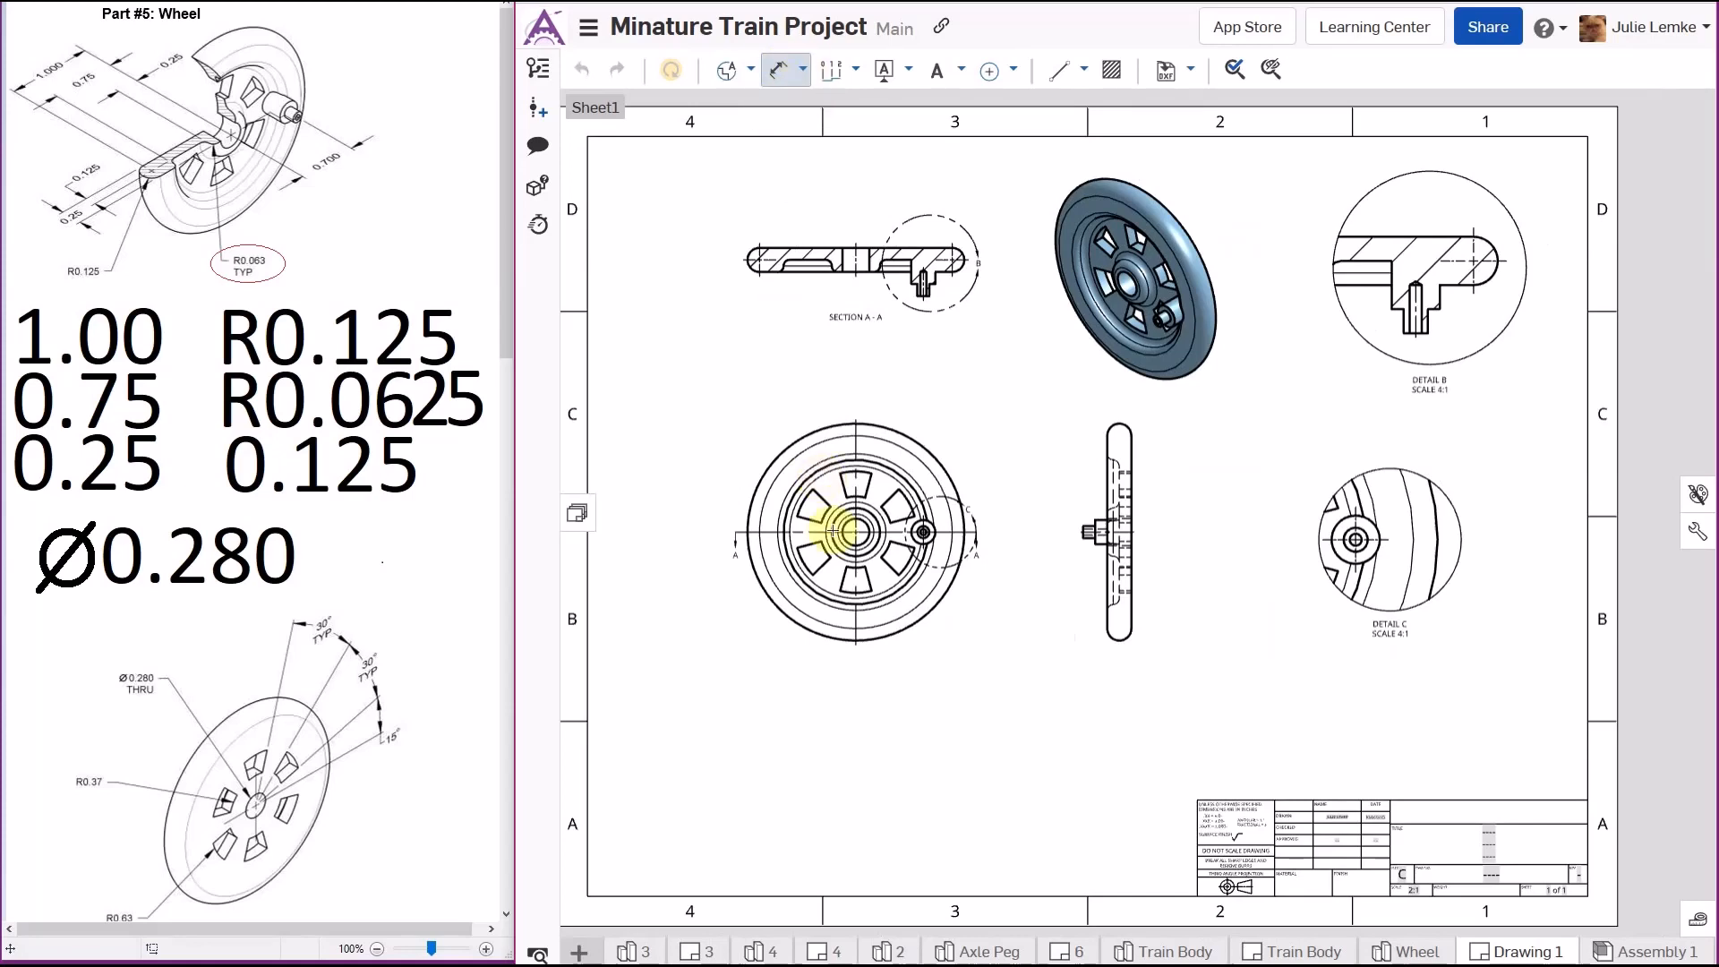
pyautogui.scroll(3, 819, 526)
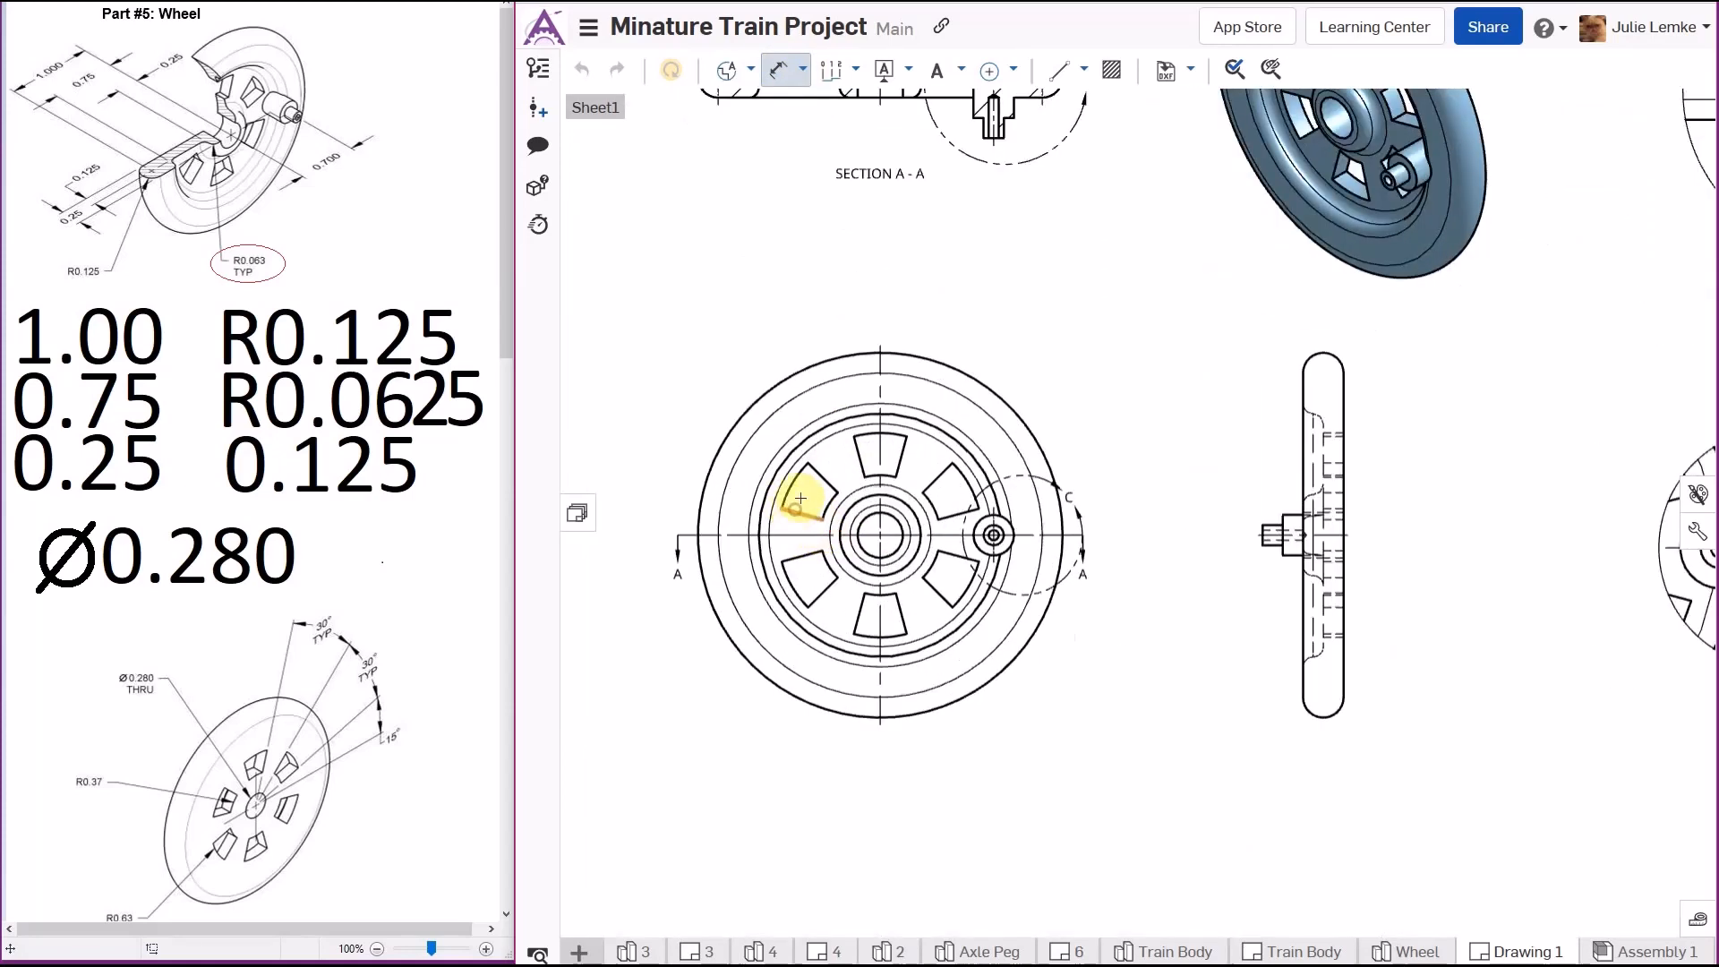
pyautogui.scroll(-5, 818, 475)
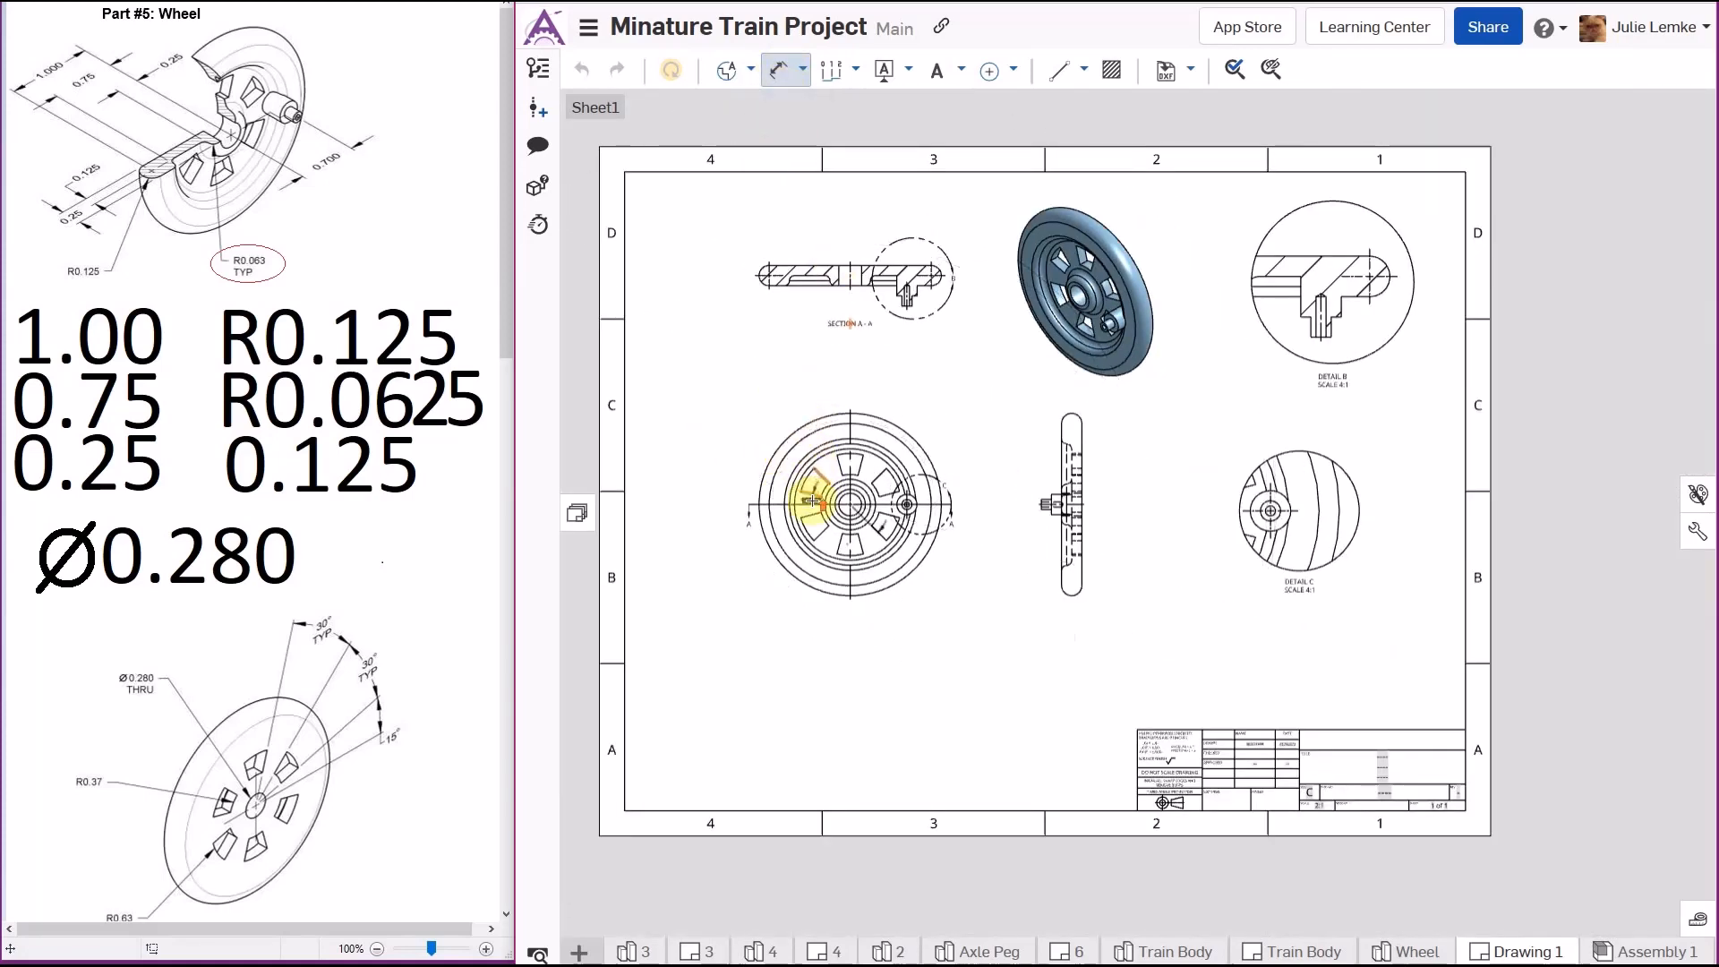
pyautogui.scroll(5, 814, 483)
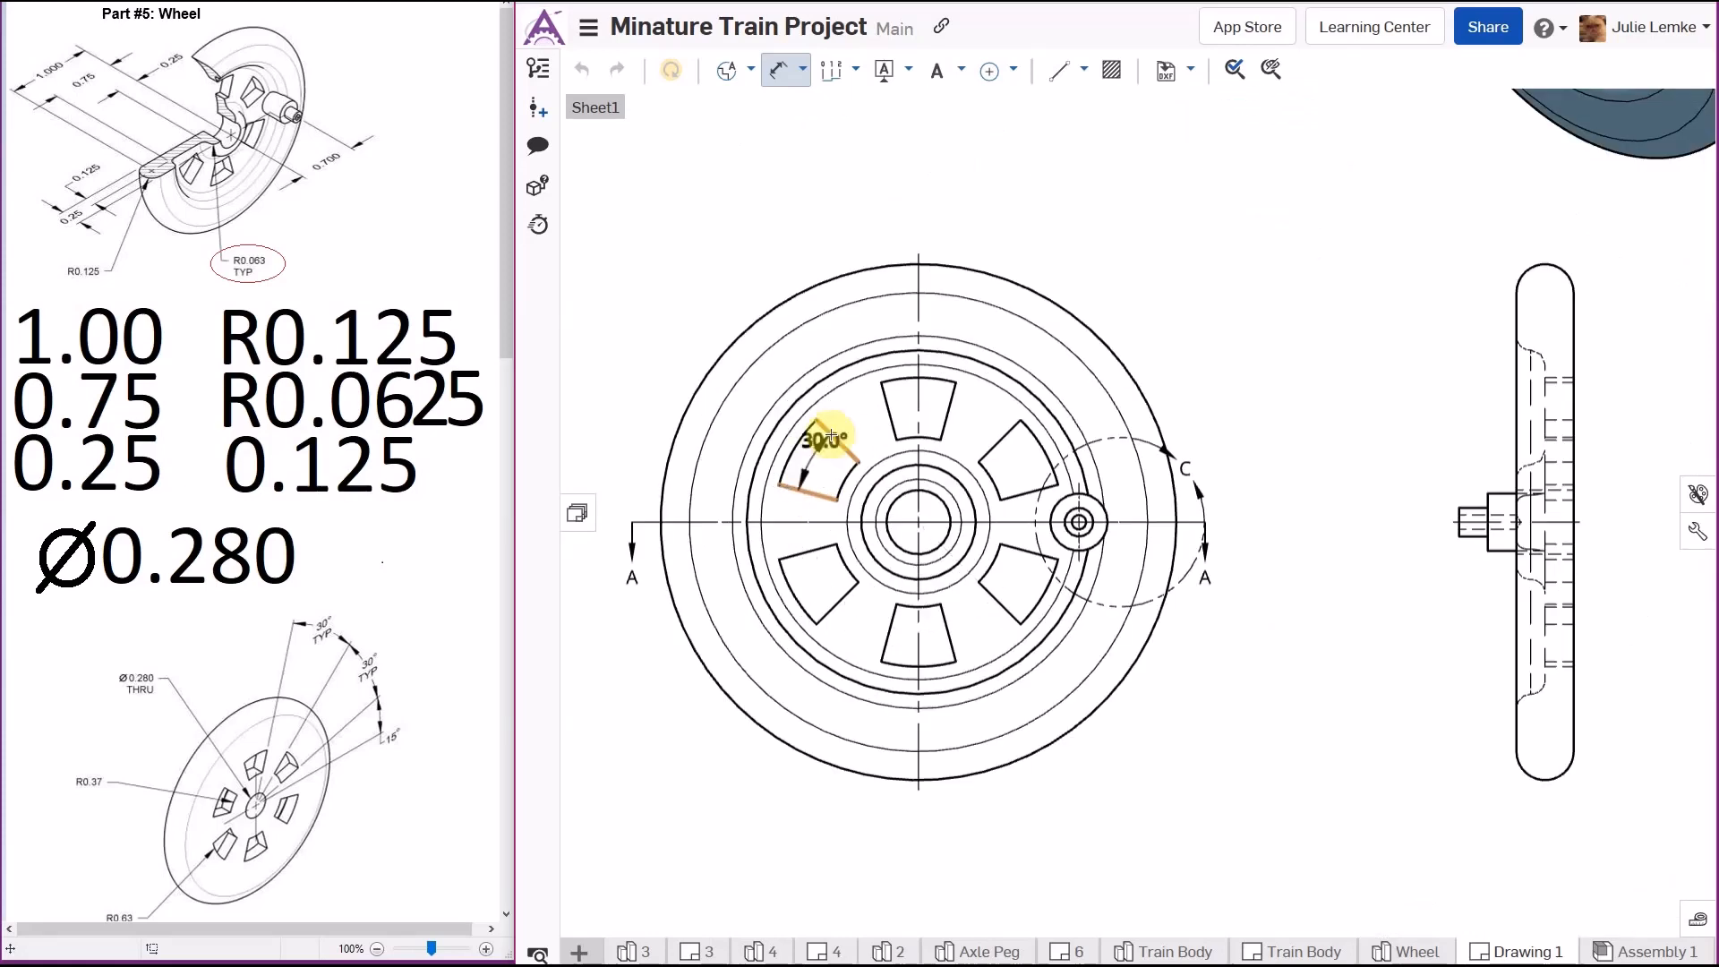
pyautogui.scroll(-3, 810, 493)
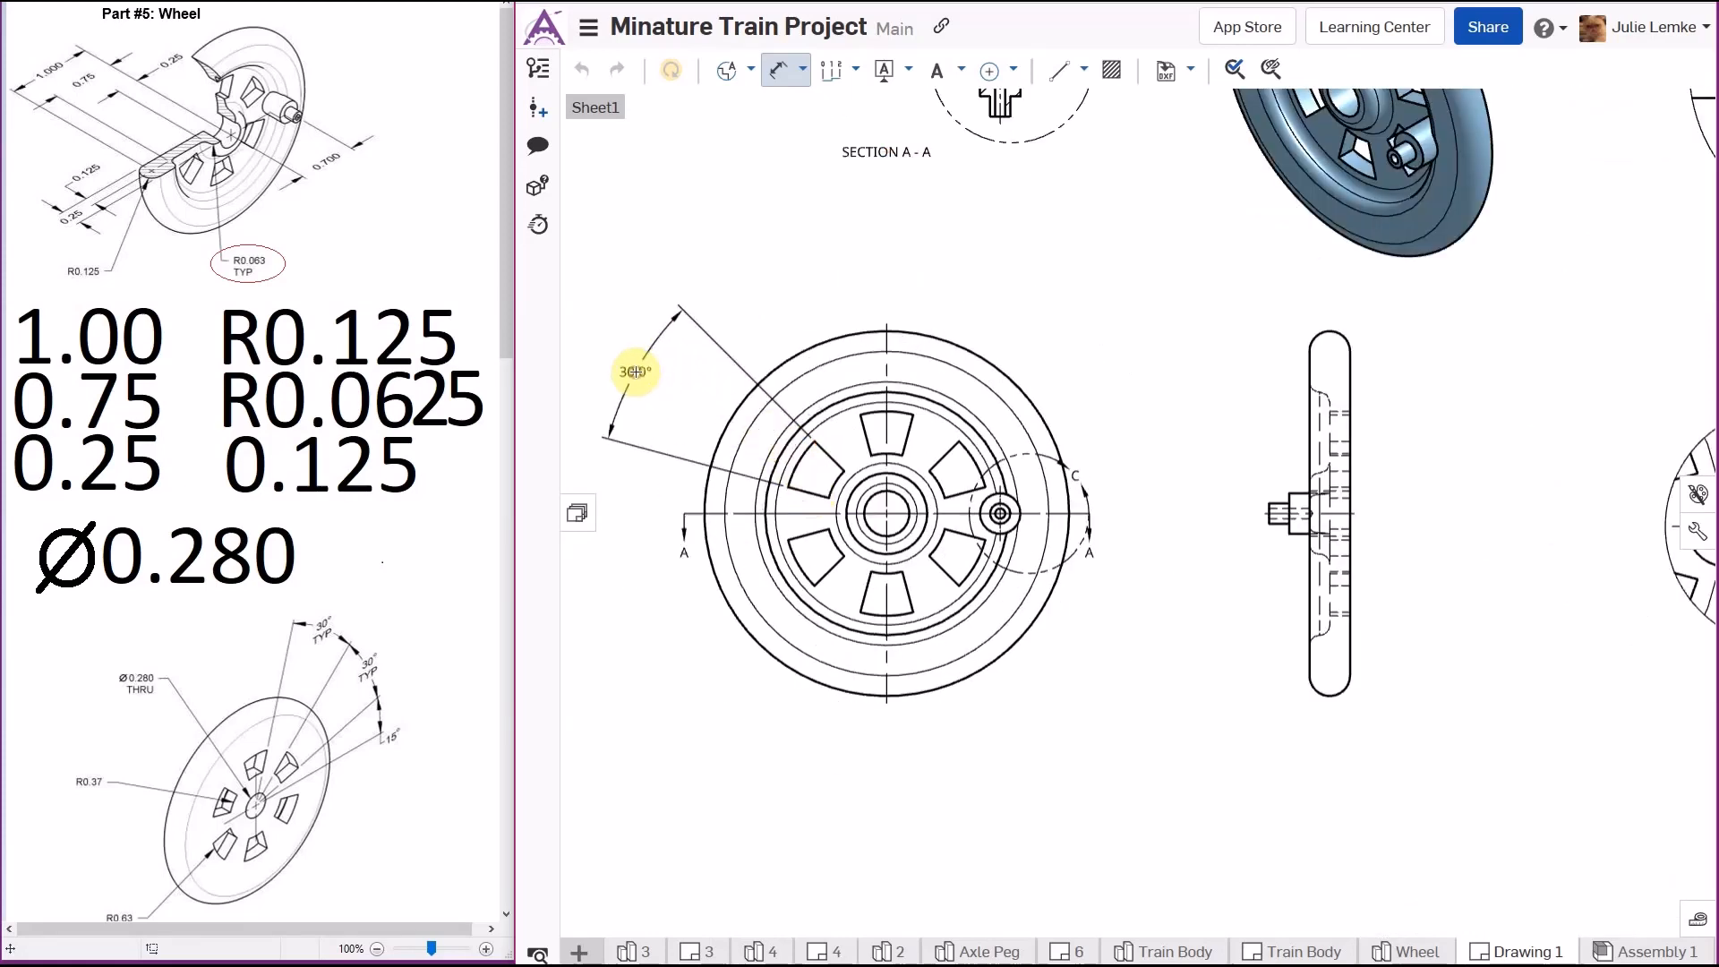
pyautogui.click(635, 371)
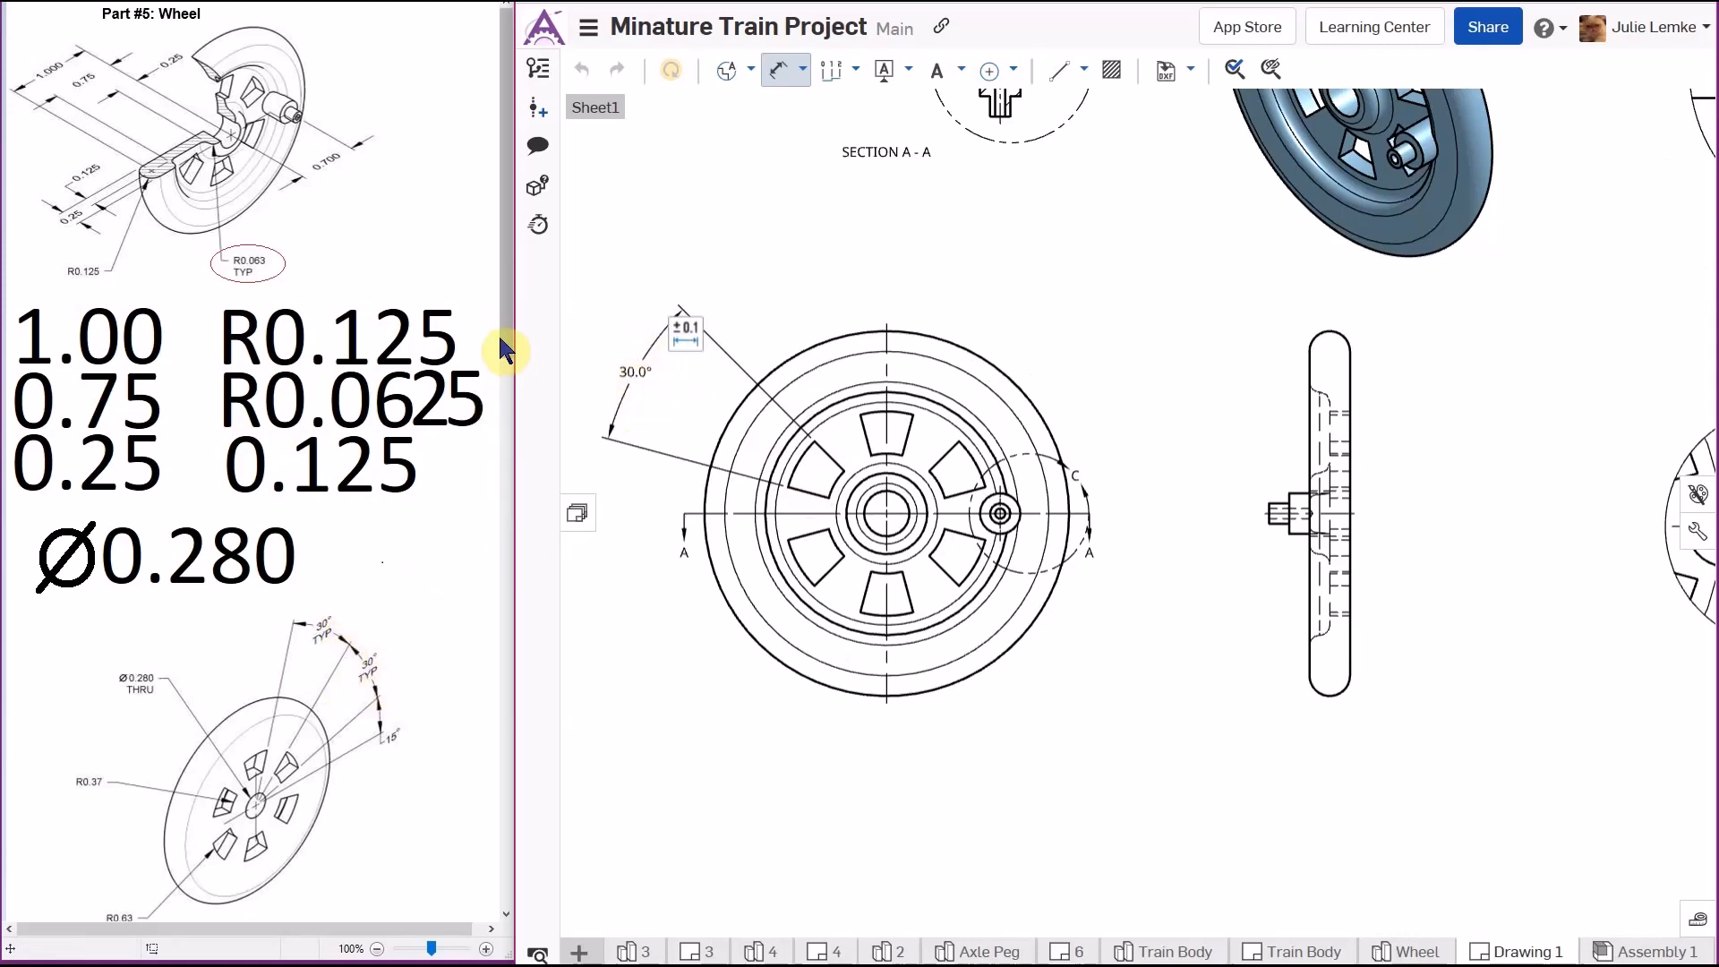
pyautogui.moveTo(501, 345); pyautogui.dragTo(479, 524)
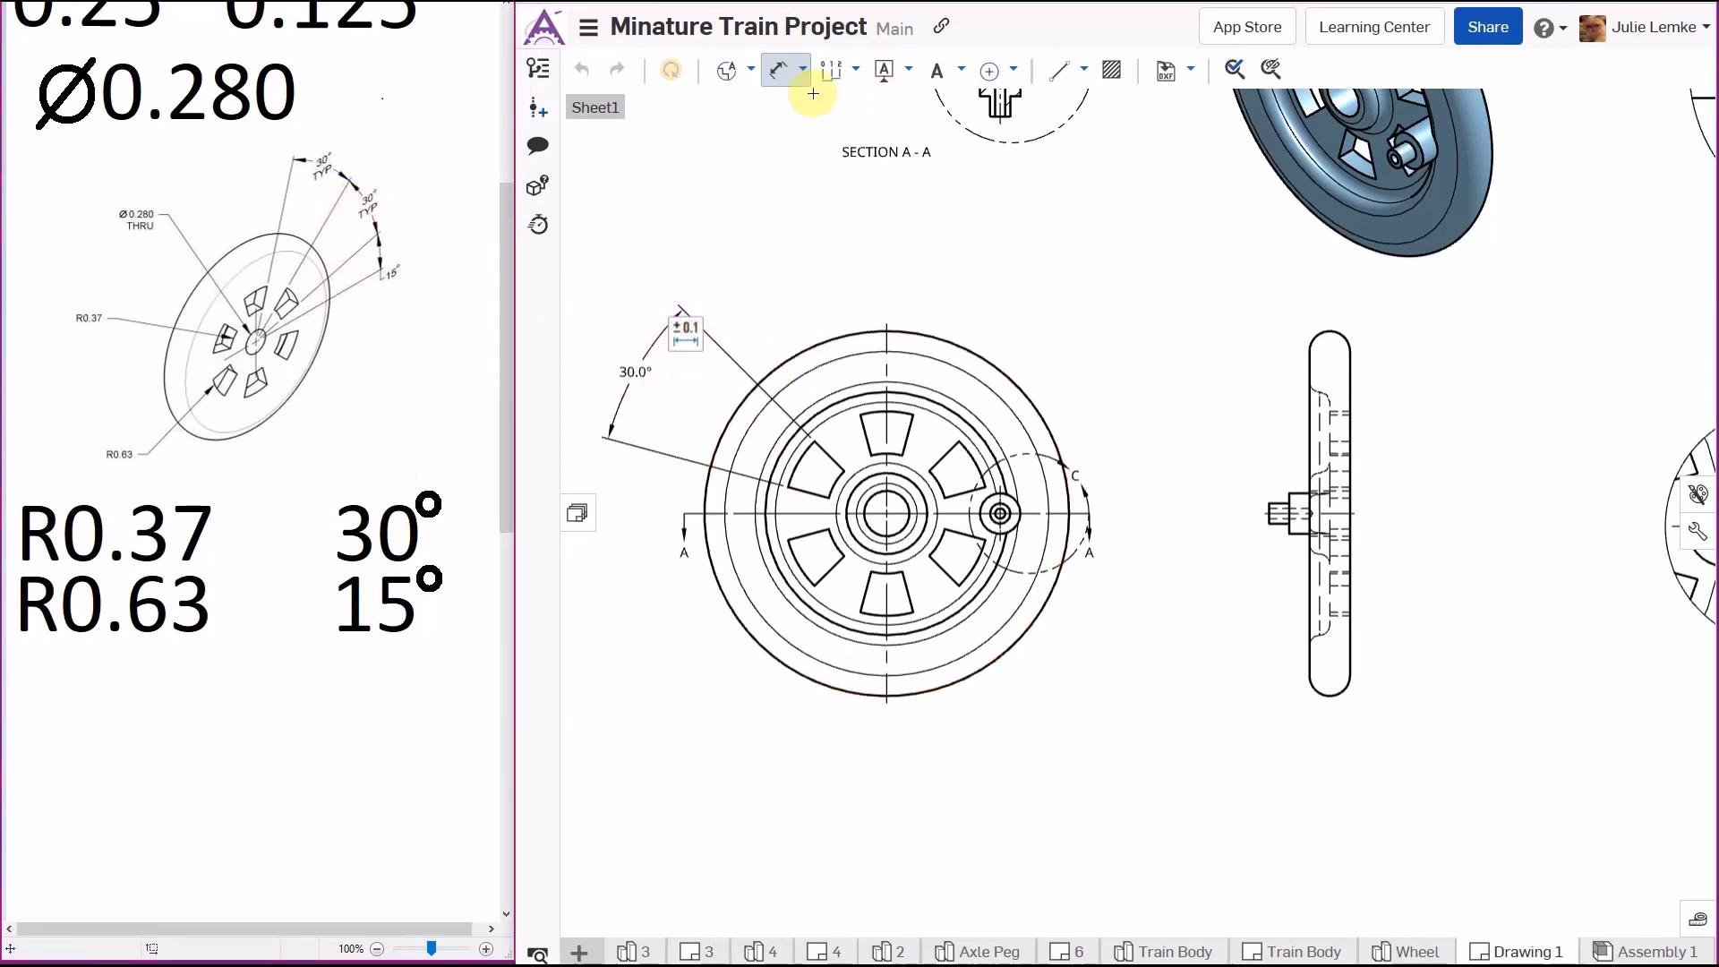
# - Add the suffix TYP to the spoke's angular dimension
pyautogui.click(778, 70)
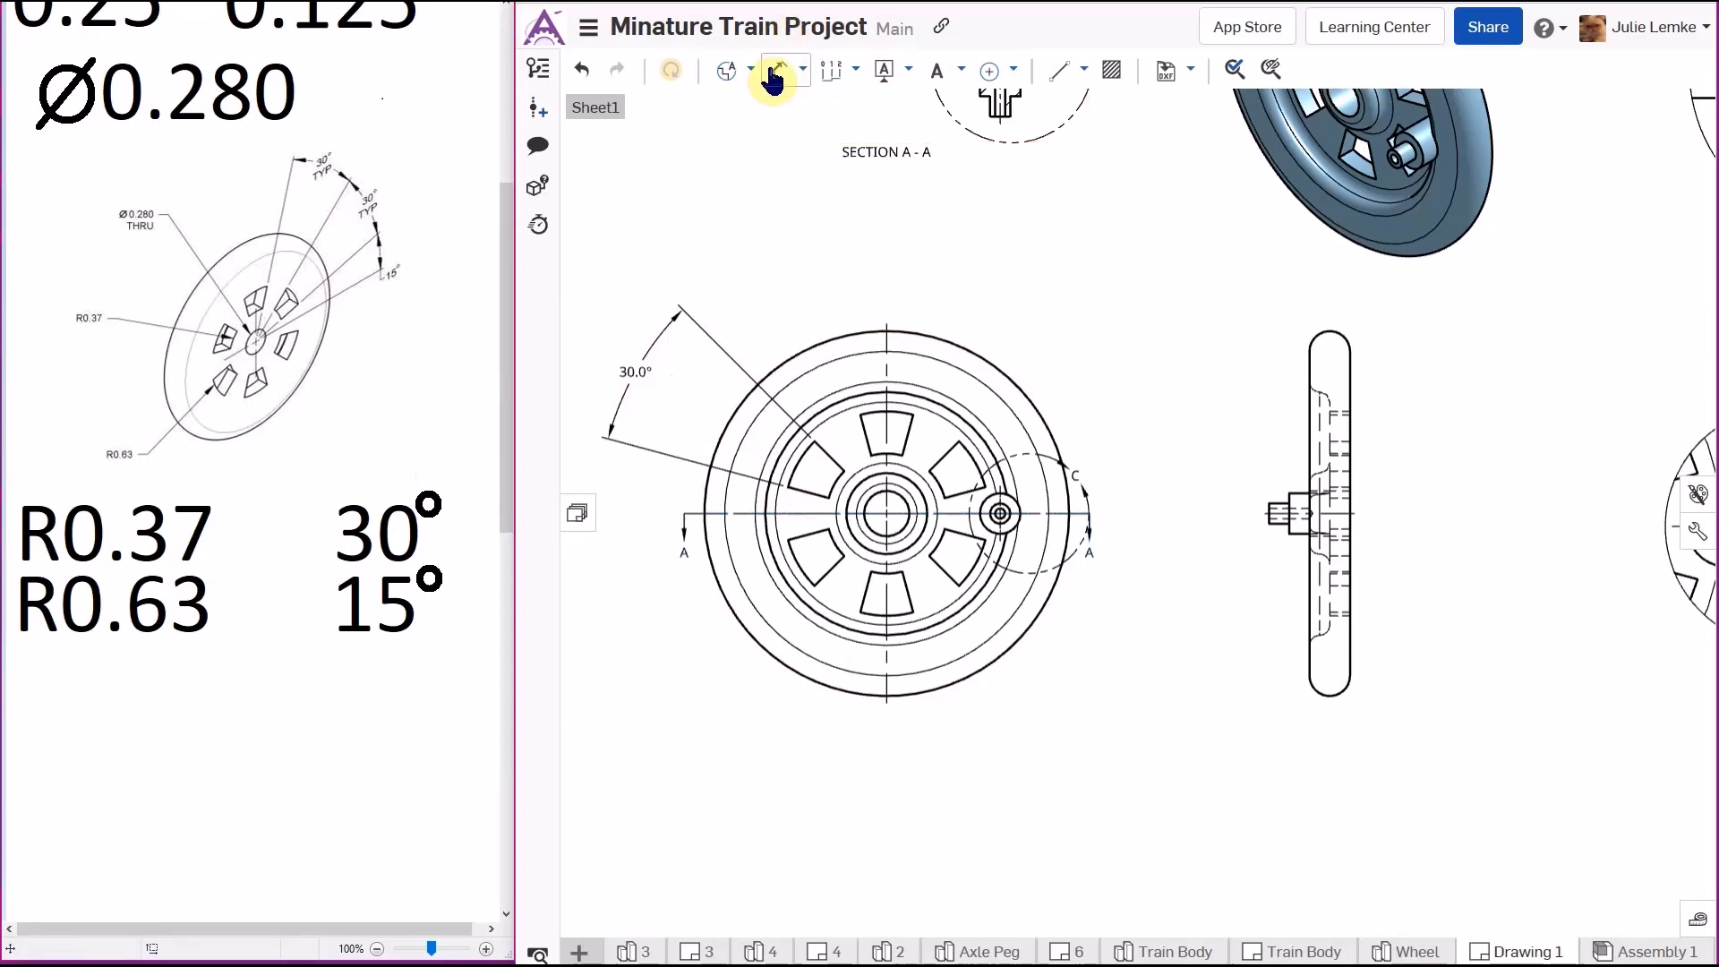
pyautogui.click(637, 372)
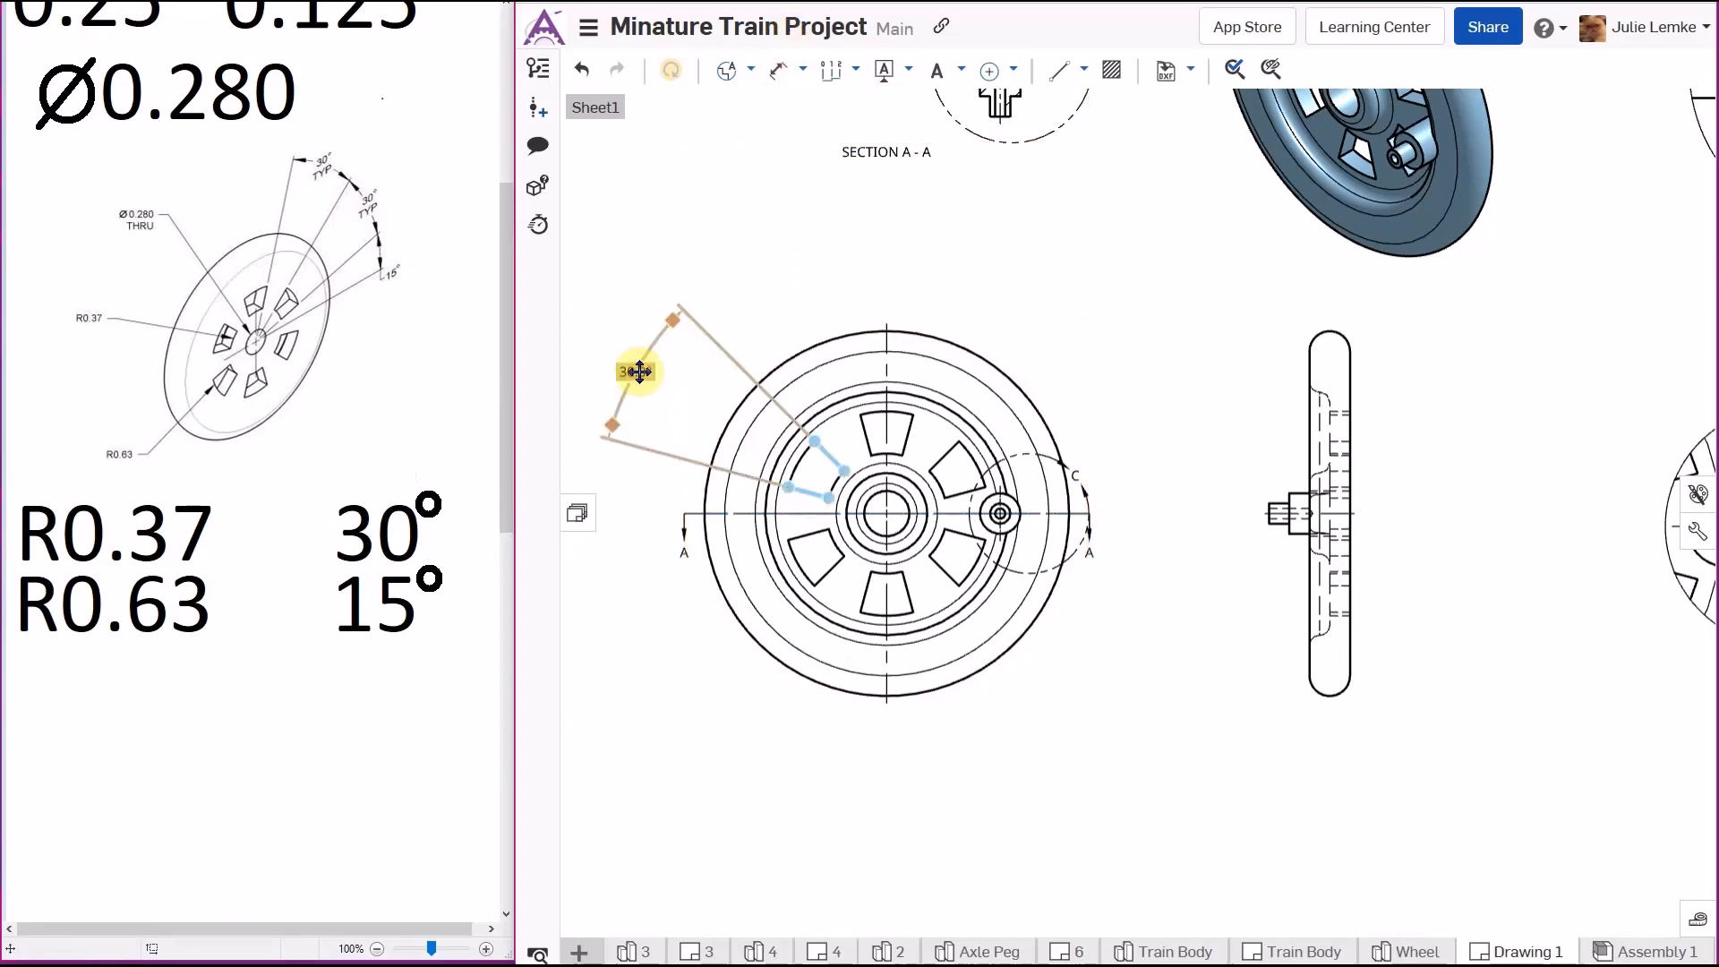
pyautogui.doubleClick(639, 369)
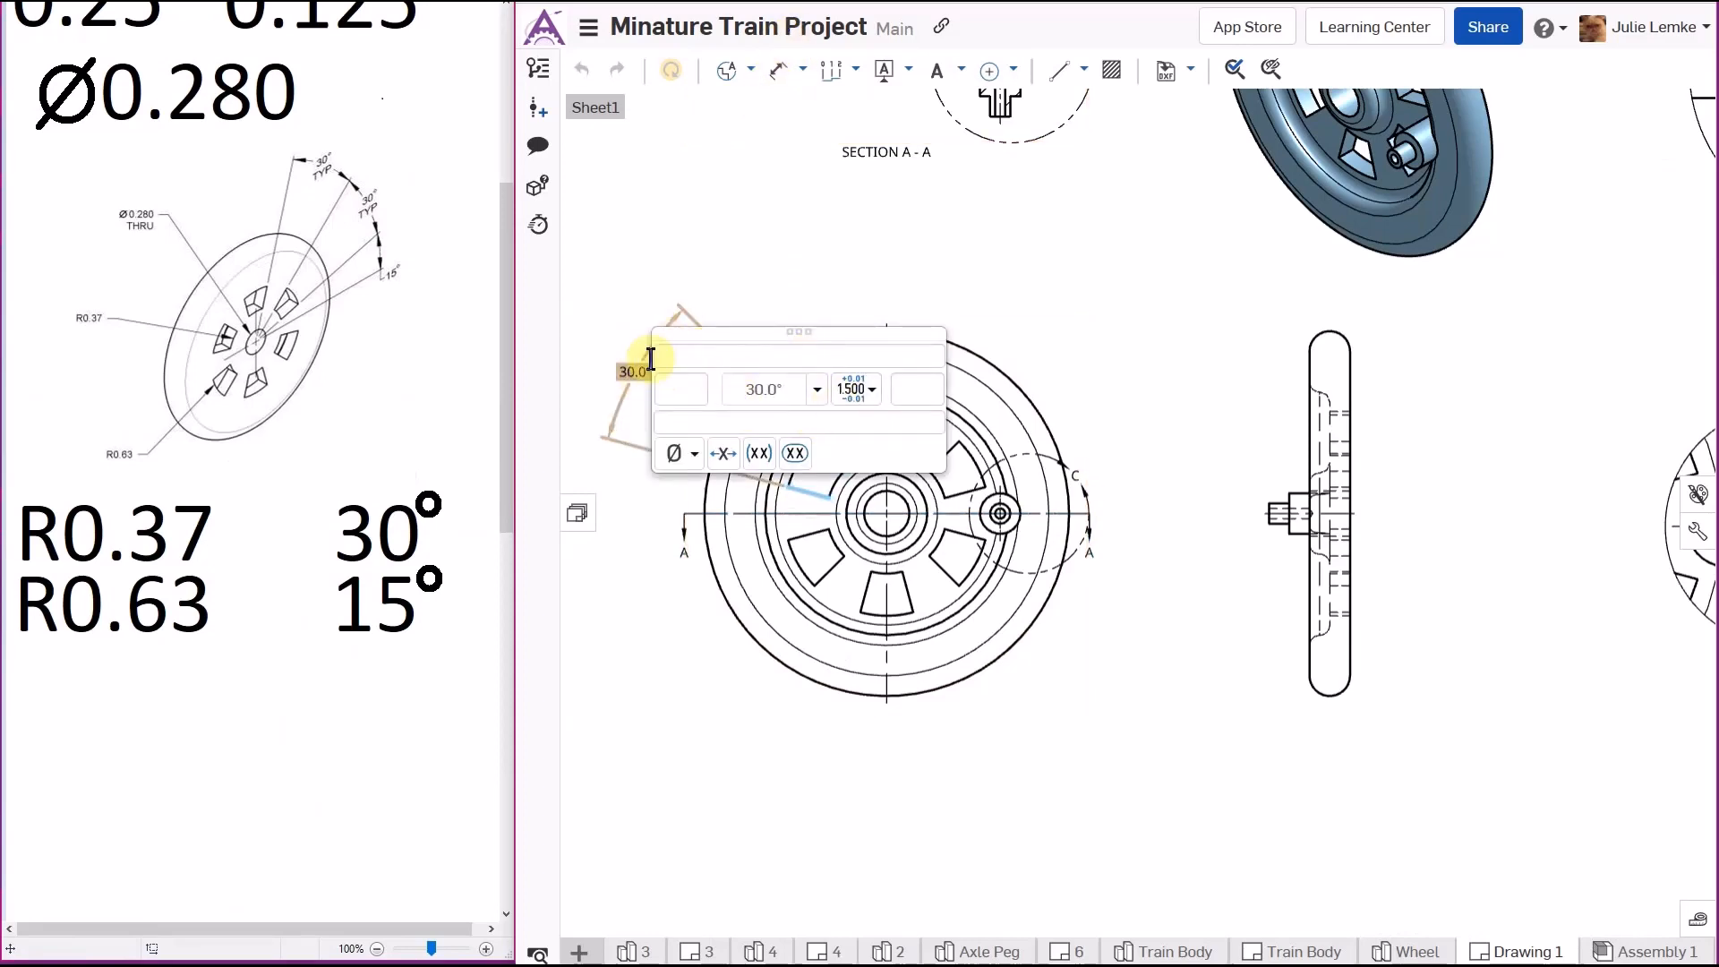
pyautogui.click(606, 390)
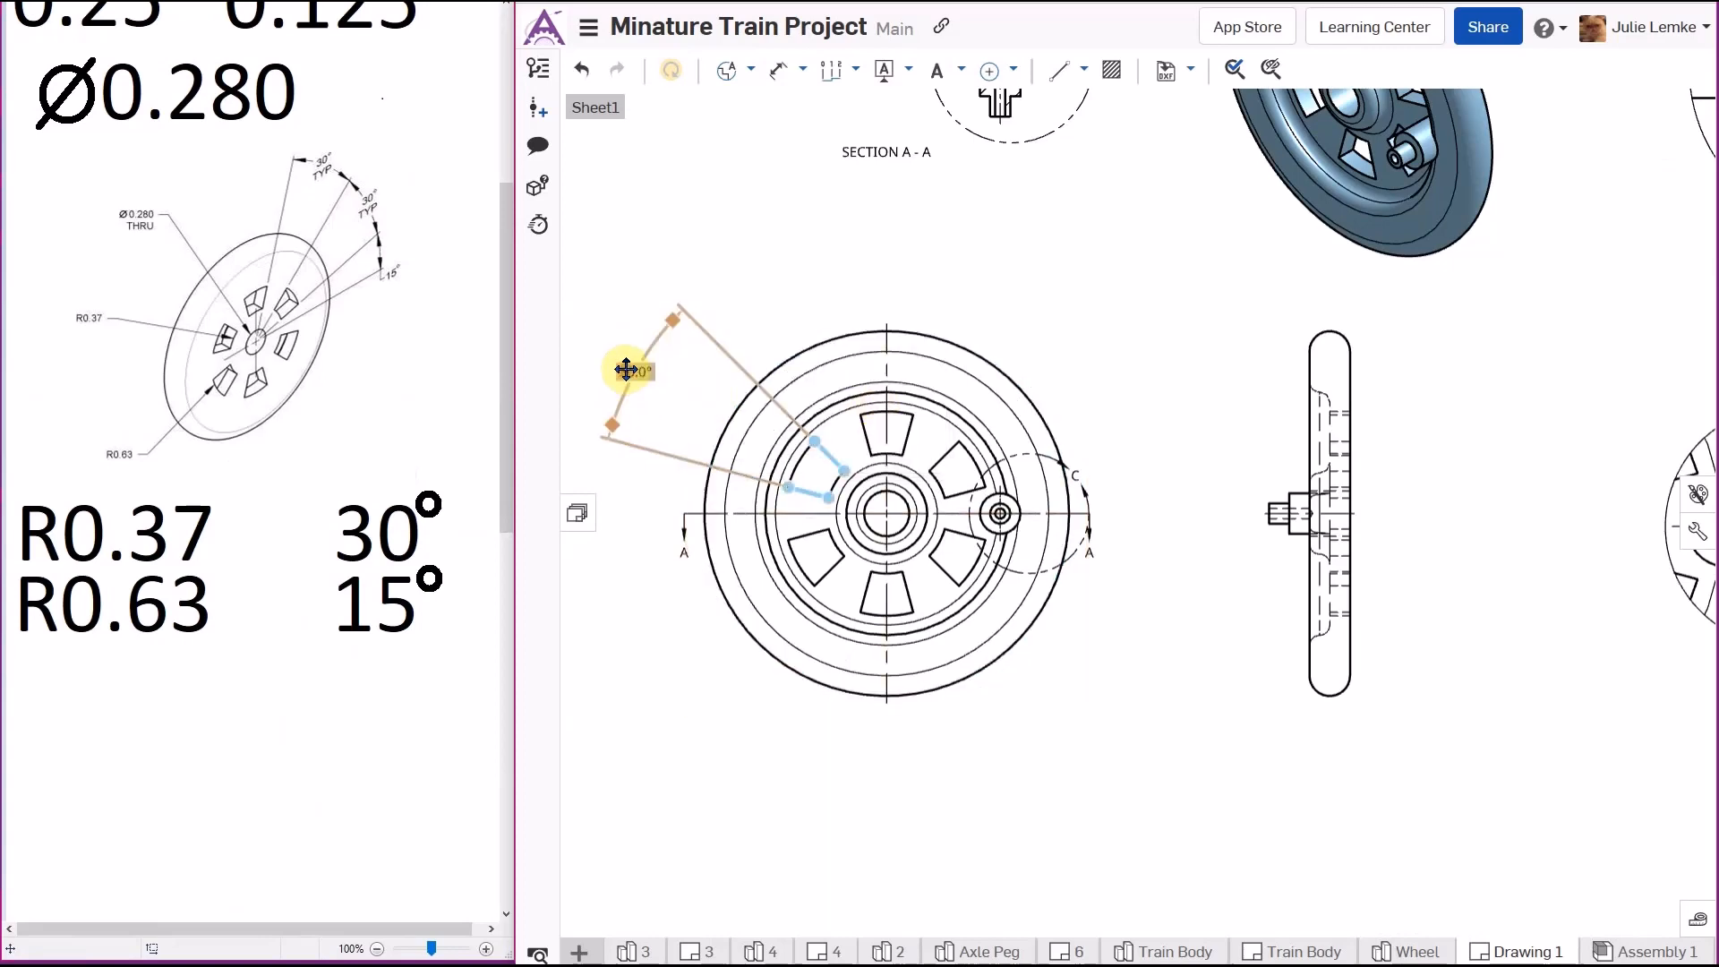
pyautogui.doubleClick(626, 370)
pyautogui.click(902, 389)
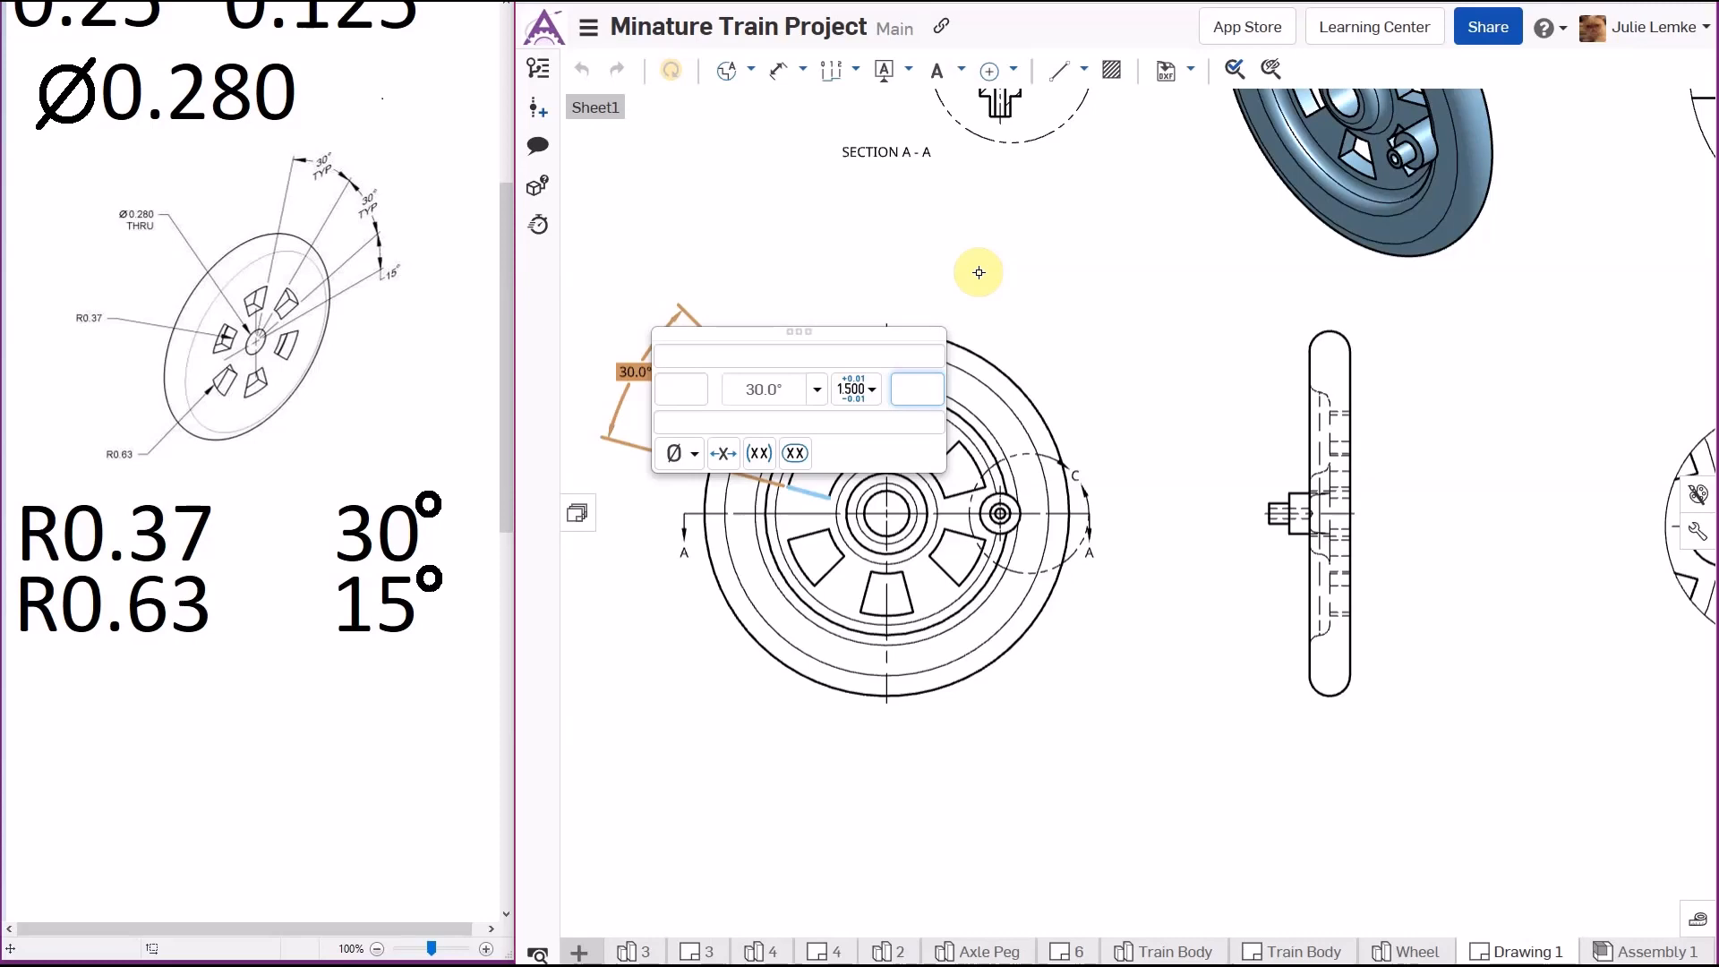
pyautogui.write('TYP')
pyautogui.click(1033, 267)
pyautogui.click(695, 318)
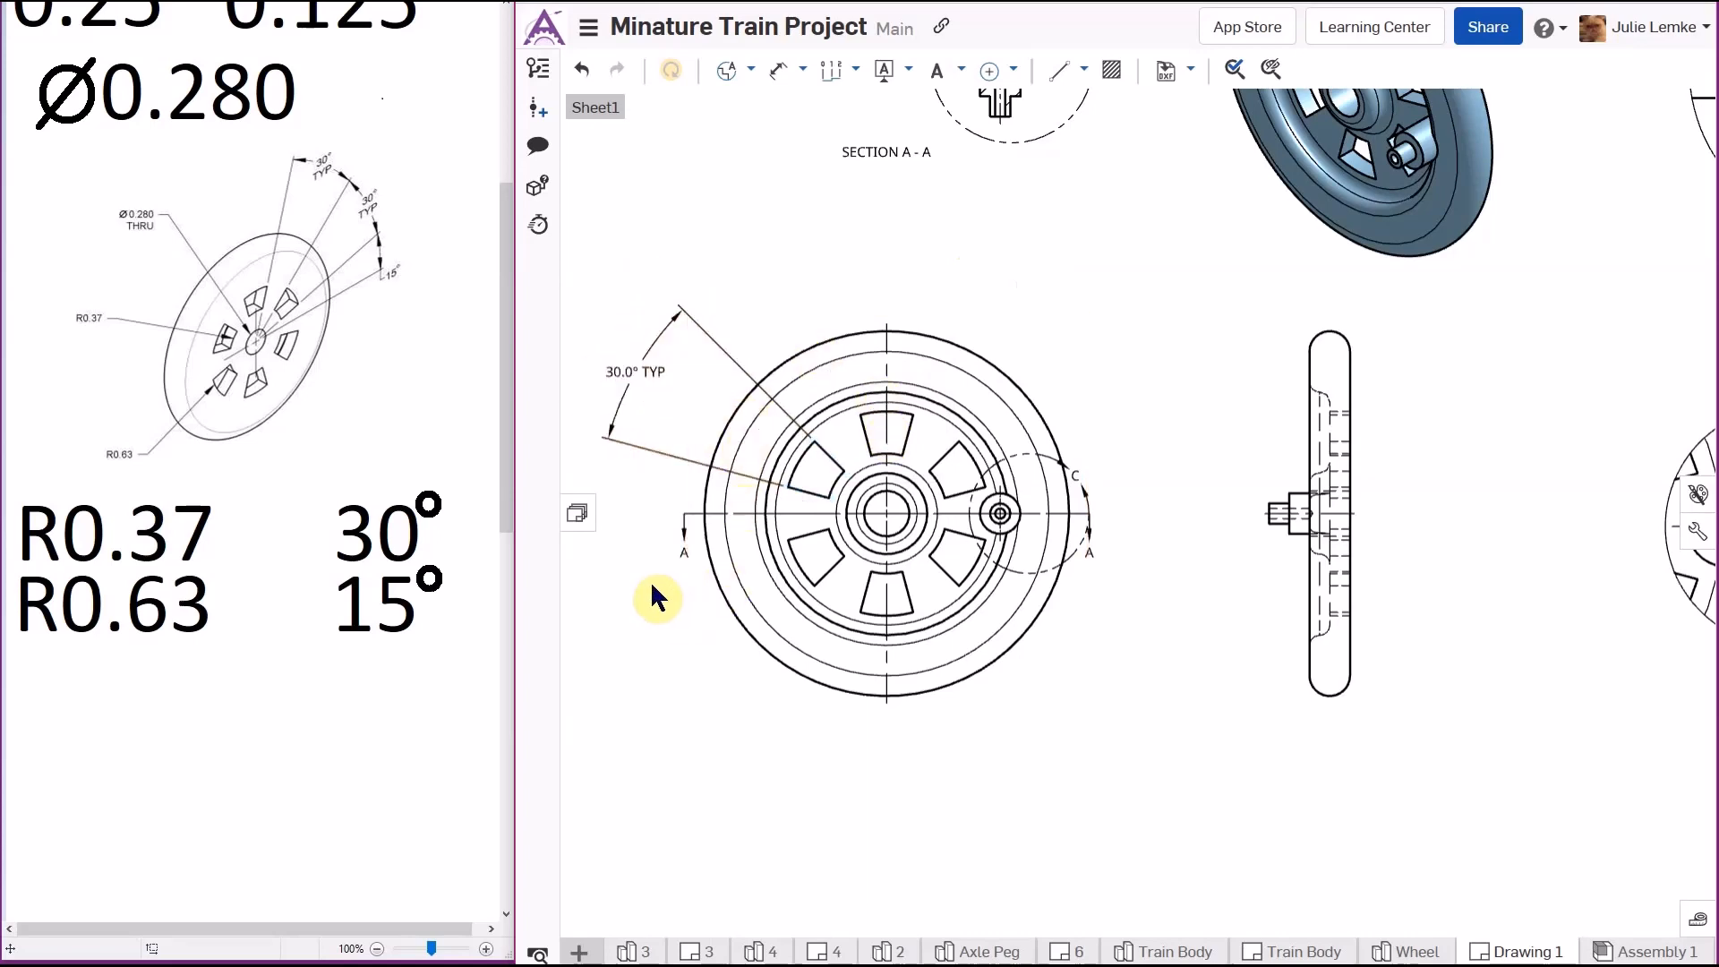
# - Review the whole sheet against the reference drawing's dimension list
pyautogui.scroll(-5, 650, 580)
pyautogui.scroll(-2, 1043, 537)
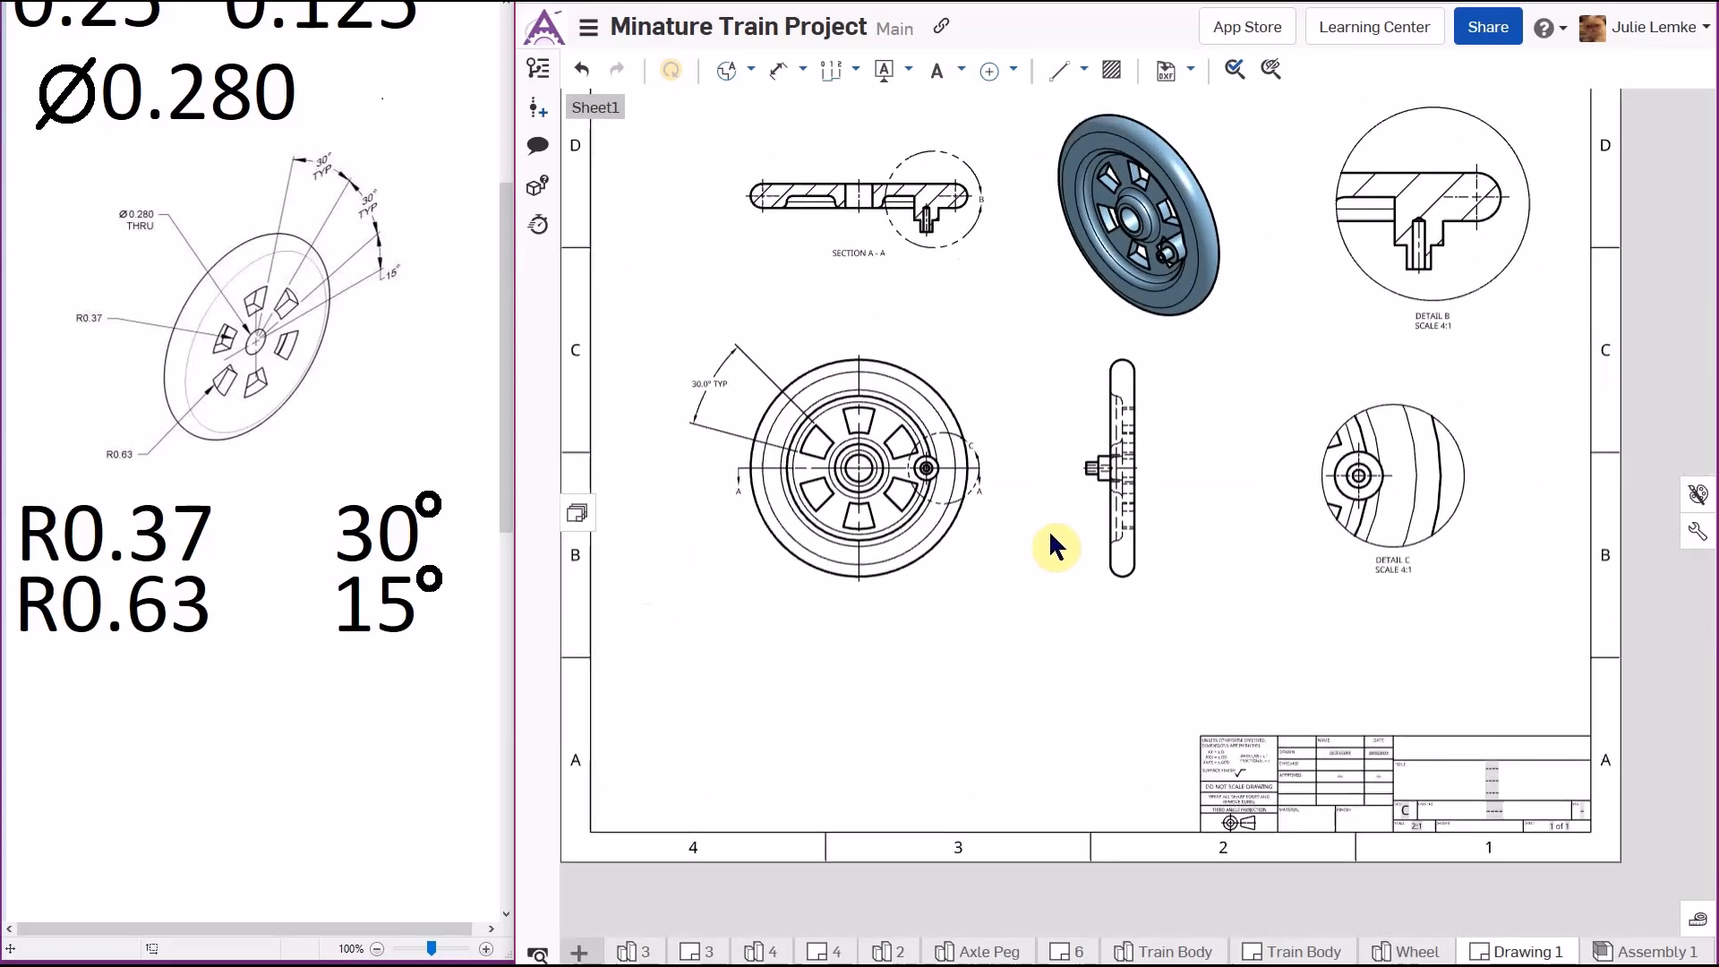
pyautogui.scroll(-1, 1063, 580)
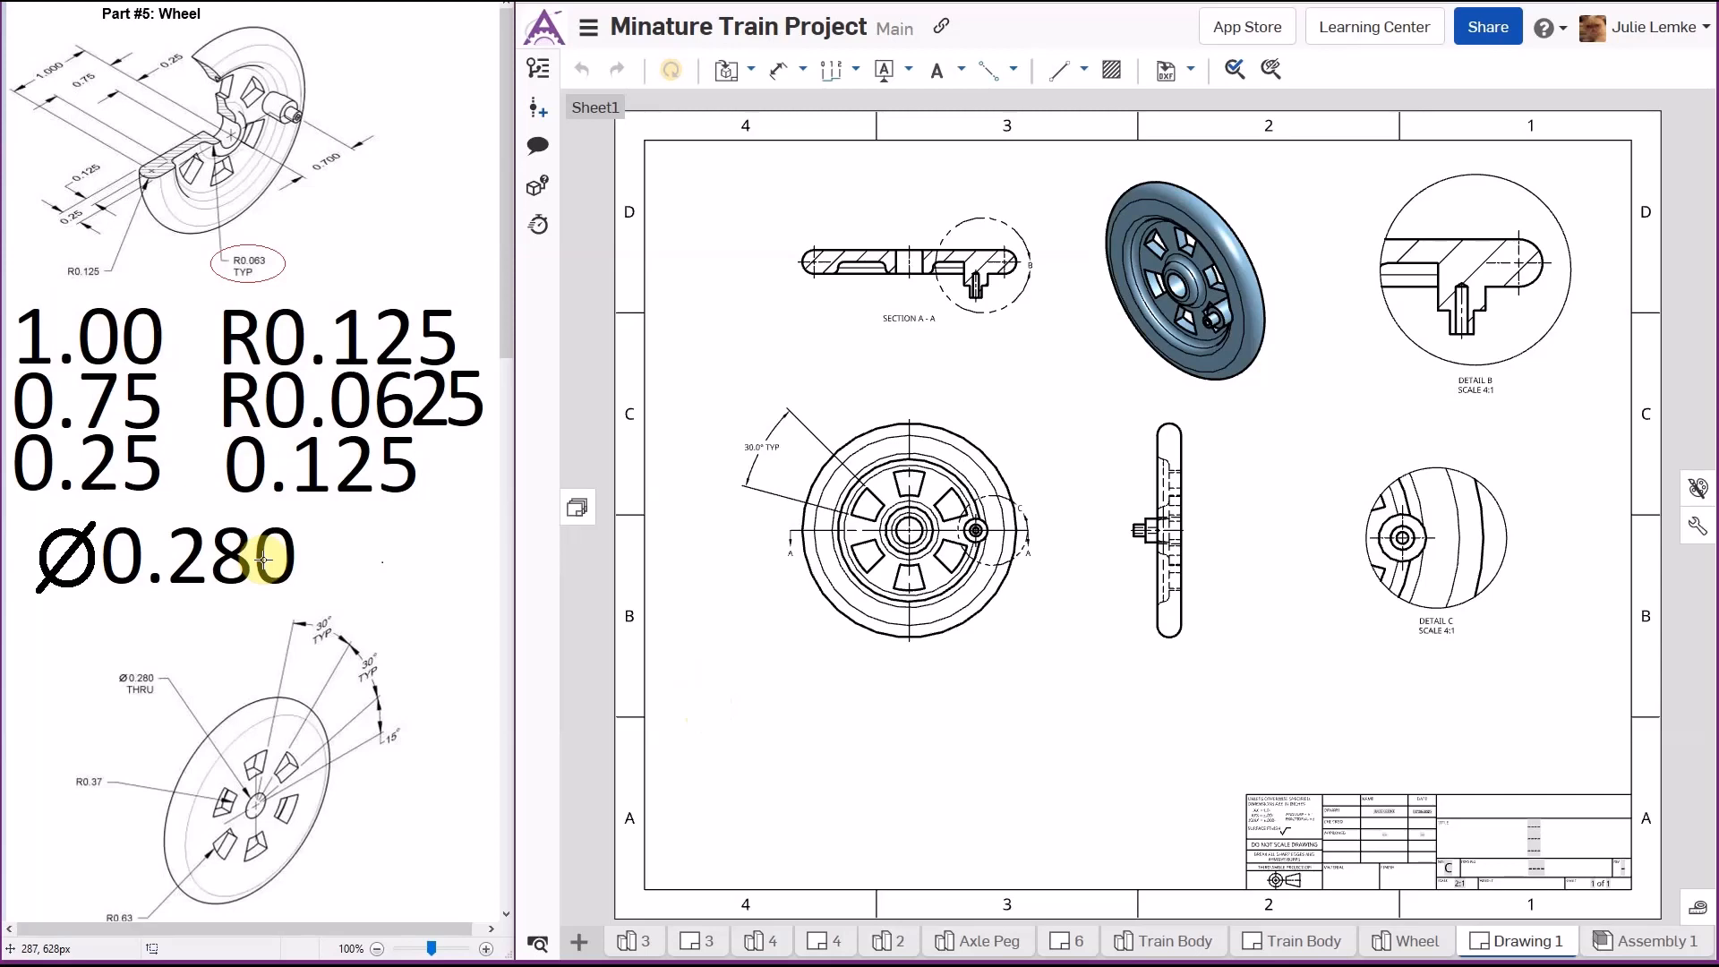
pyautogui.scroll(-5, 179, 611)
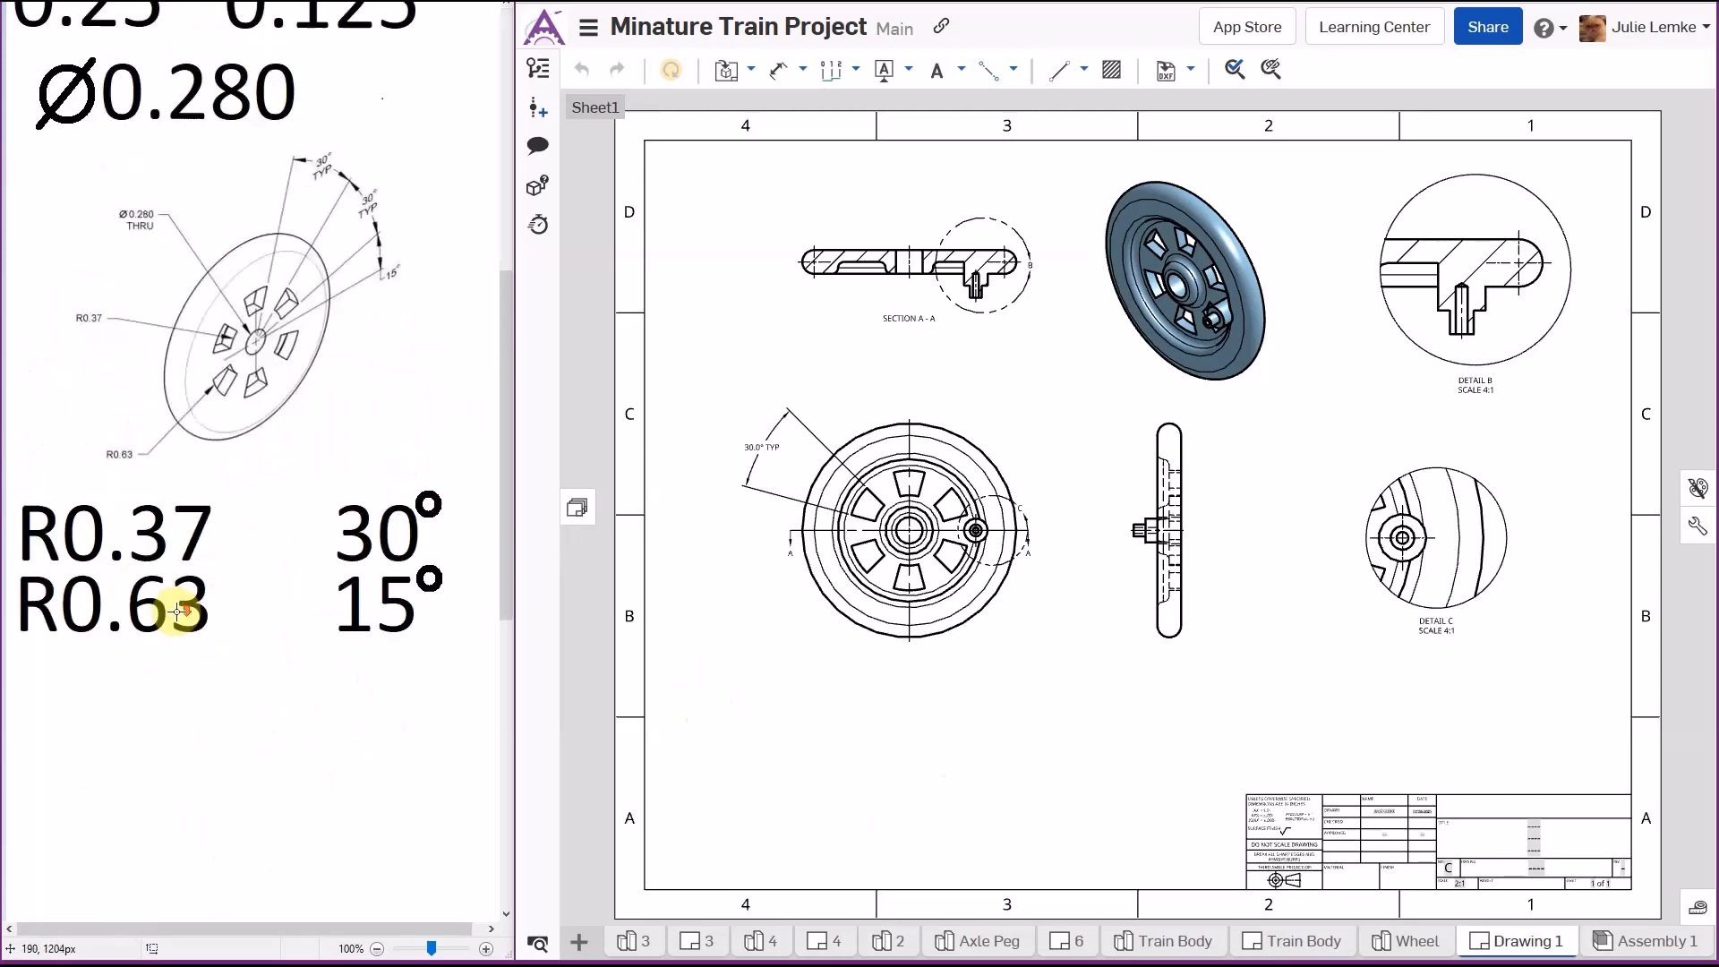
pyautogui.scroll(-10, 179, 612)
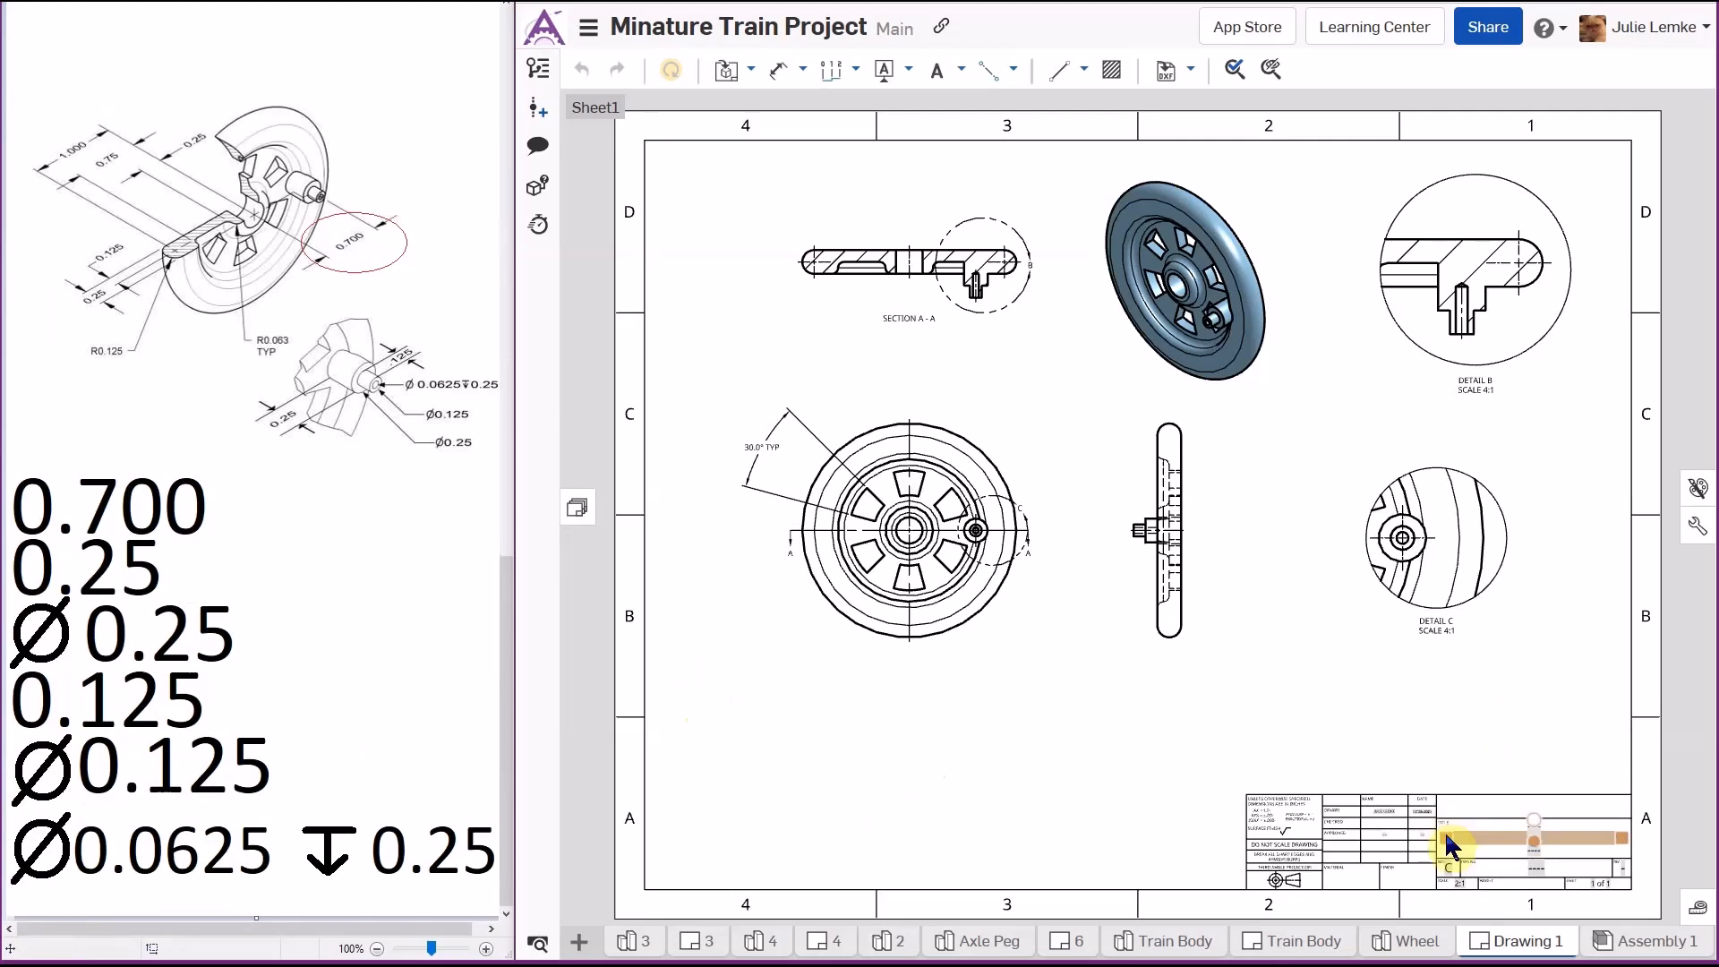
pyautogui.scroll(15, 460, 667)
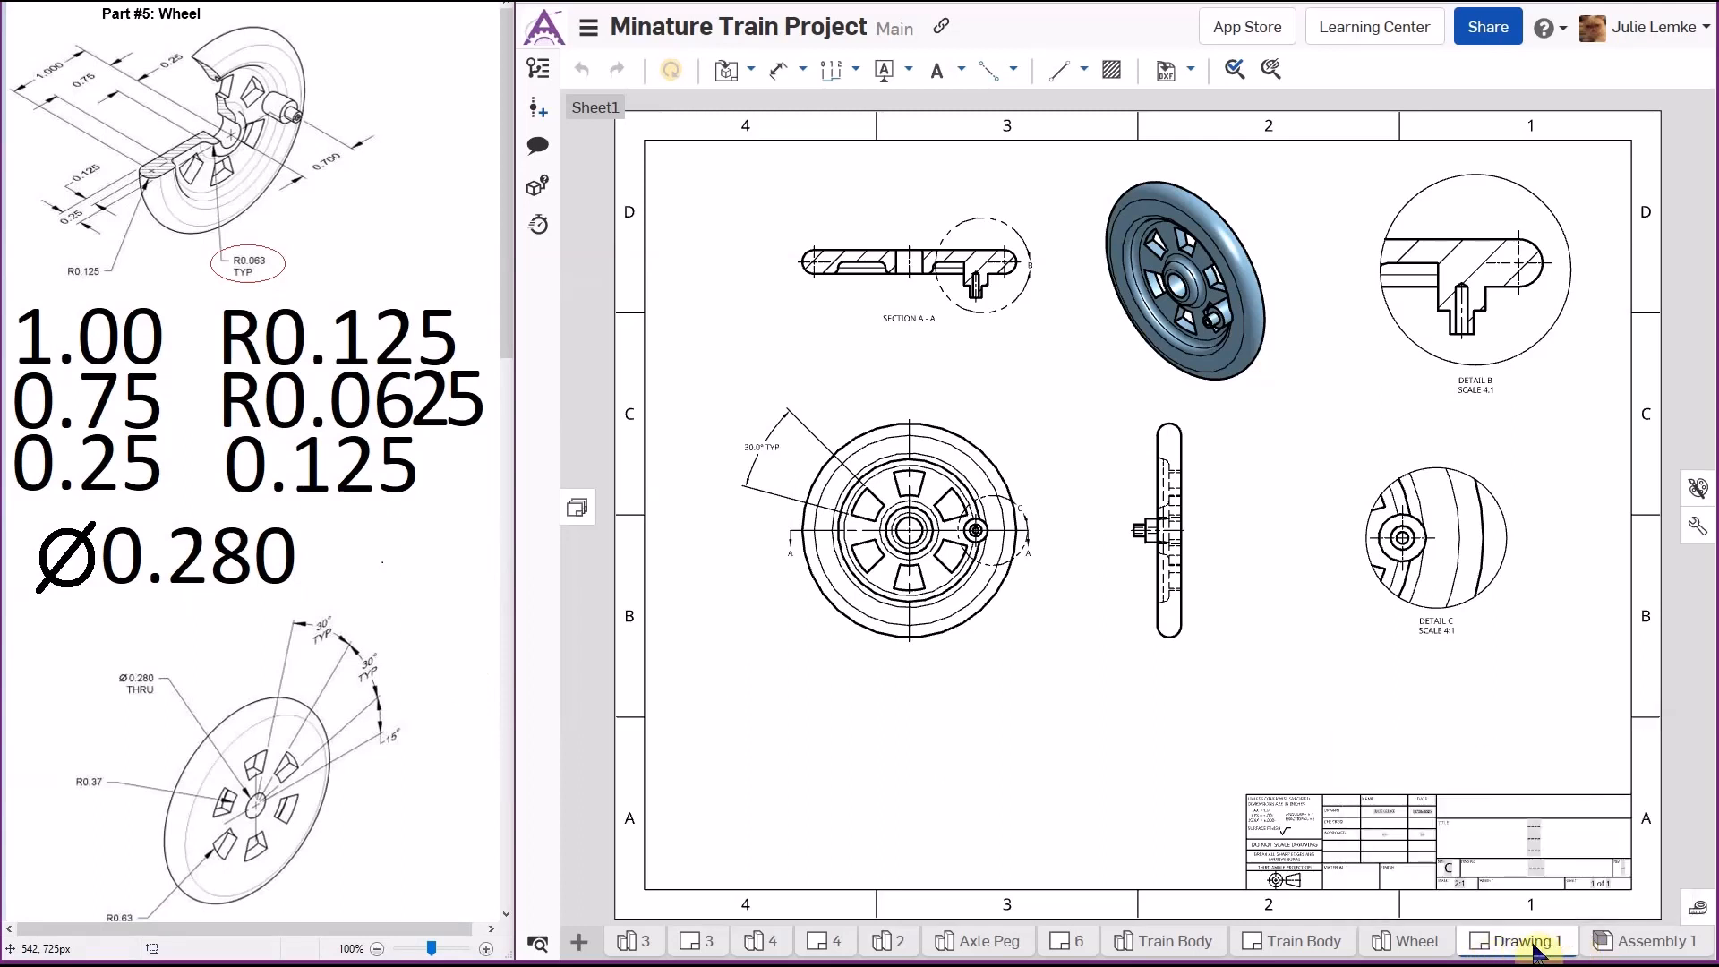
# - Switch to the Paint window with the 'Finish adding dimensions' note
pyautogui.moveTo(1536, 952)
pyautogui.moveTo(1077, 954)
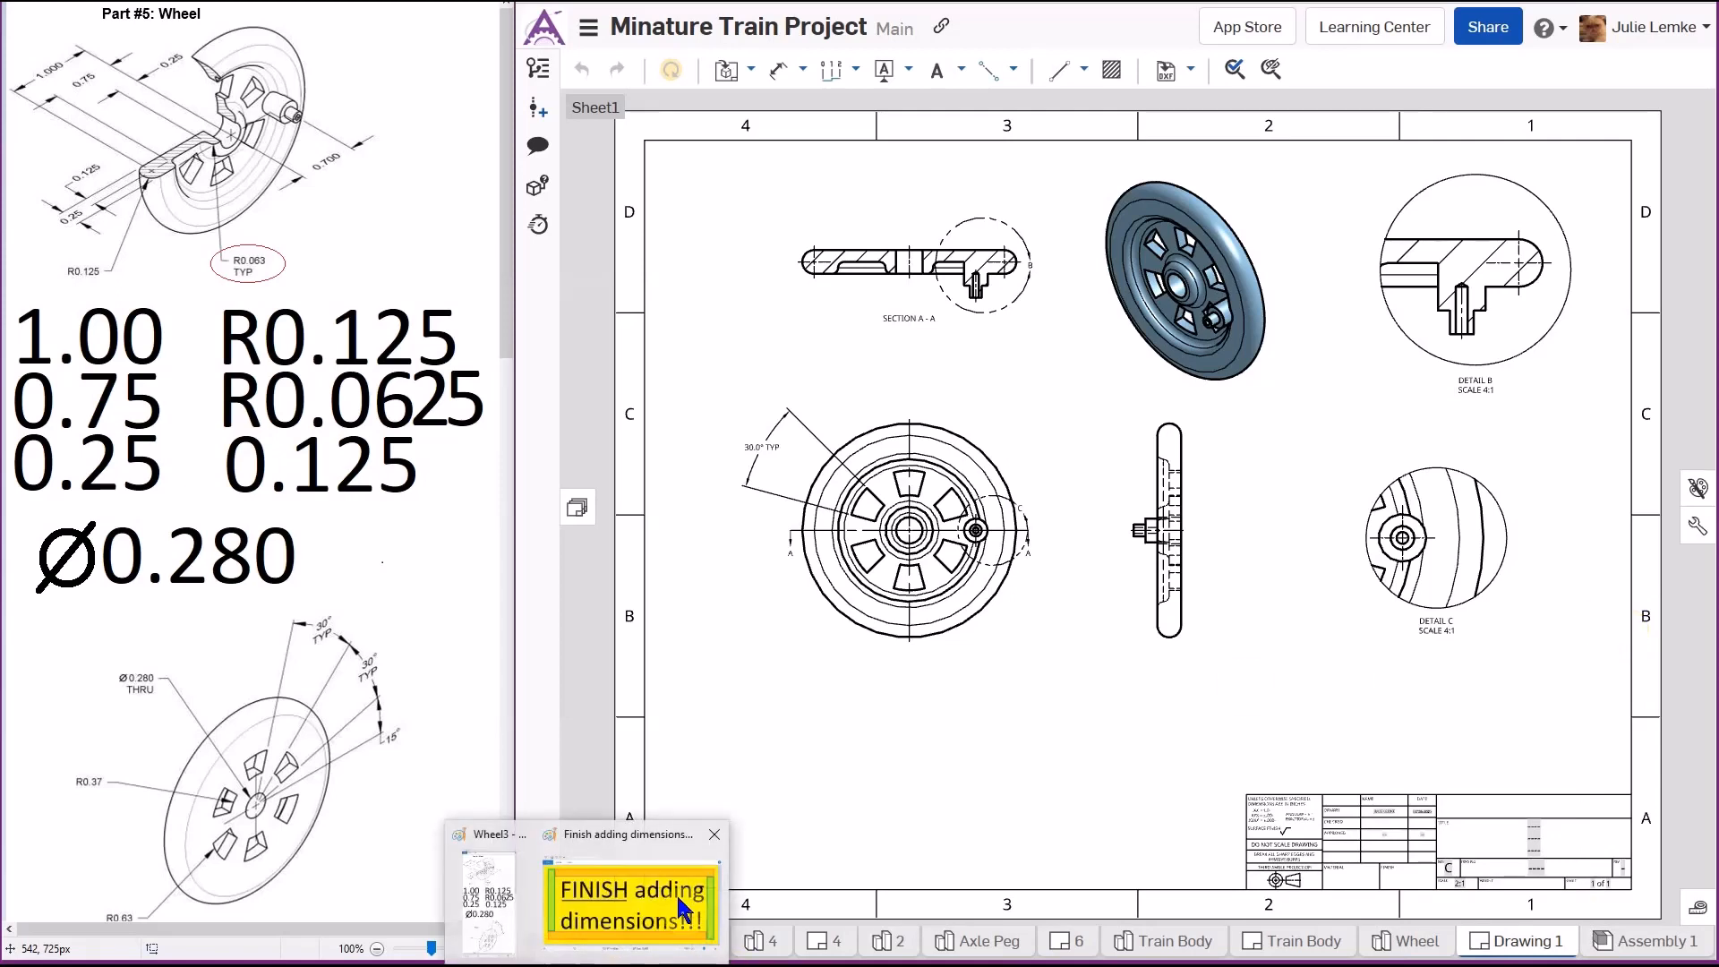
pyautogui.click(675, 894)
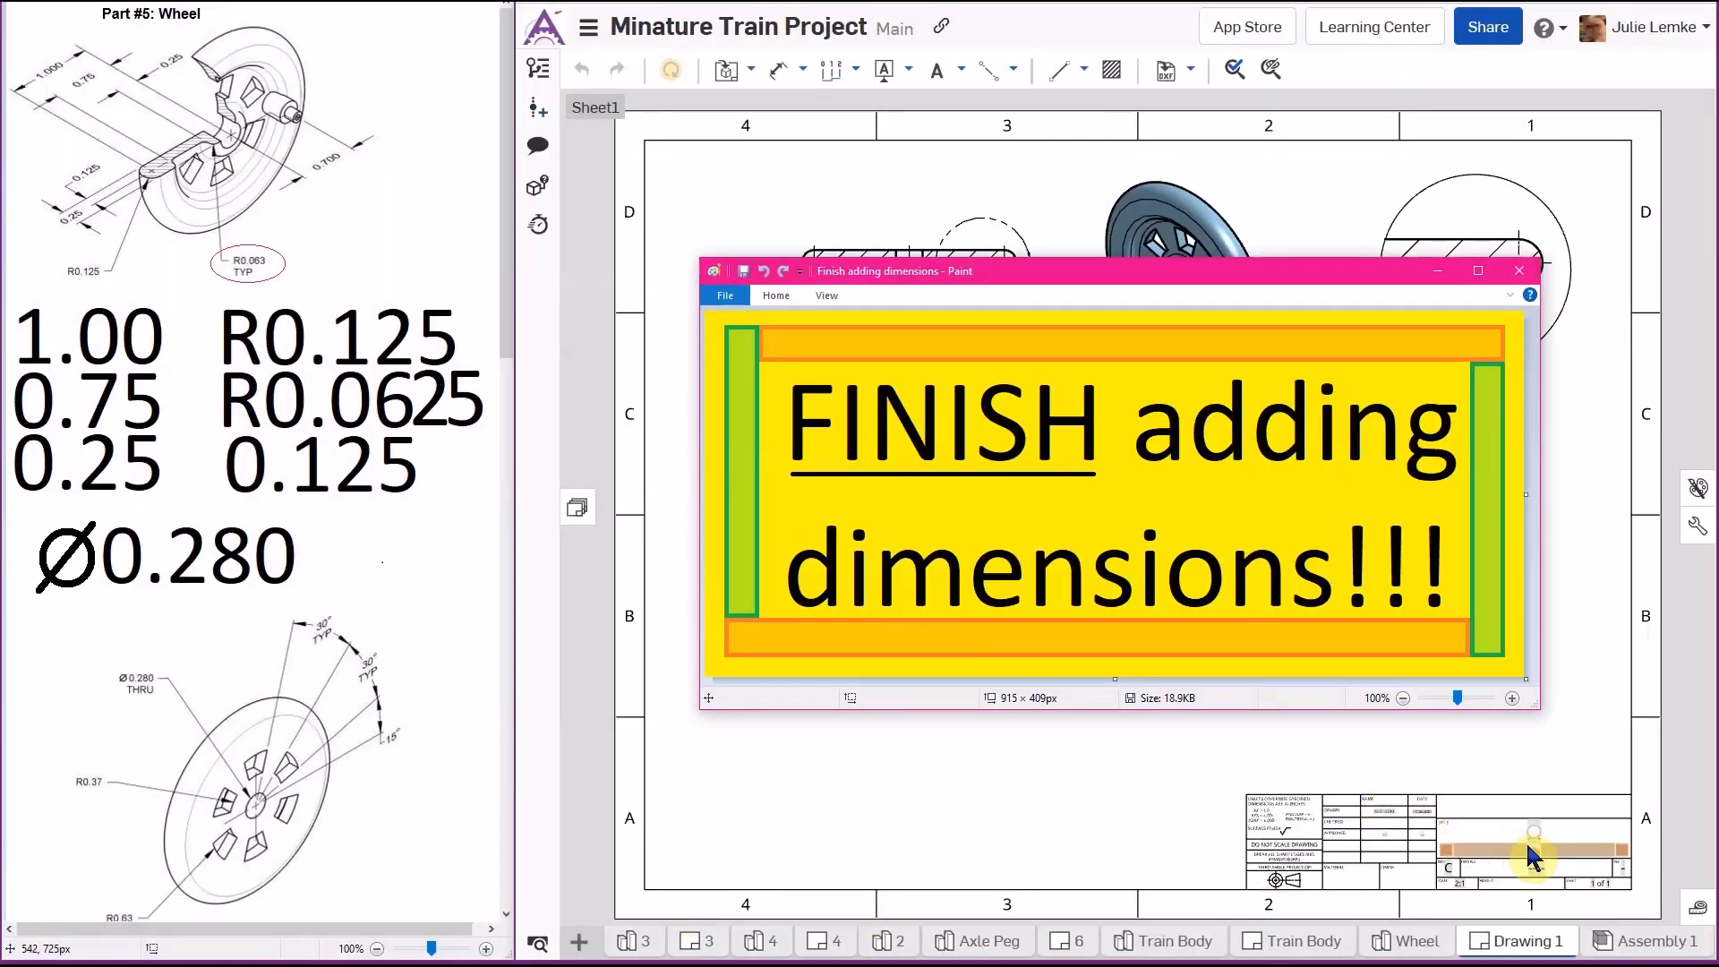